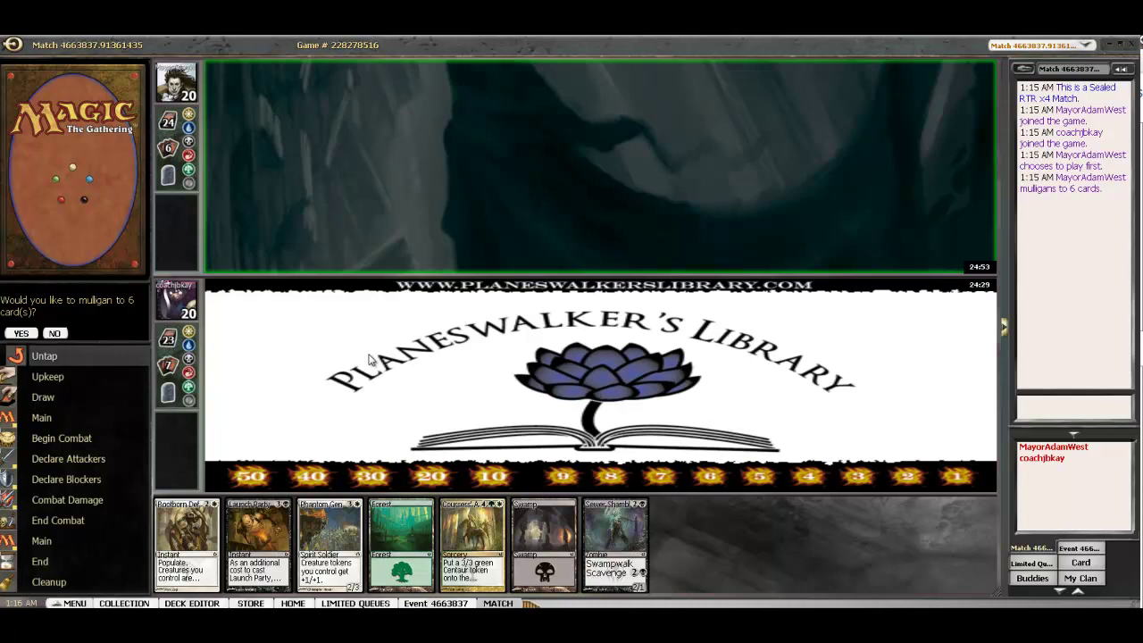
Keep the opening hand, pass the opponent's Selesnya Guildgate turn, and play a Forest.
left_click(55, 333)
left_click_drag(401, 522, 475, 518)
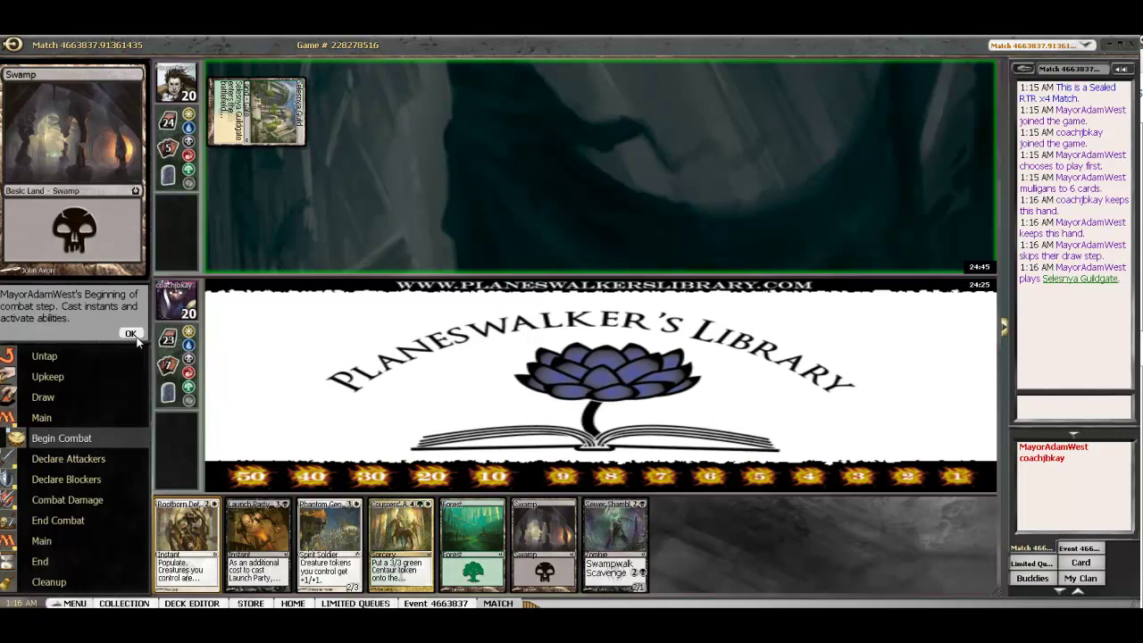
left_click(131, 333)
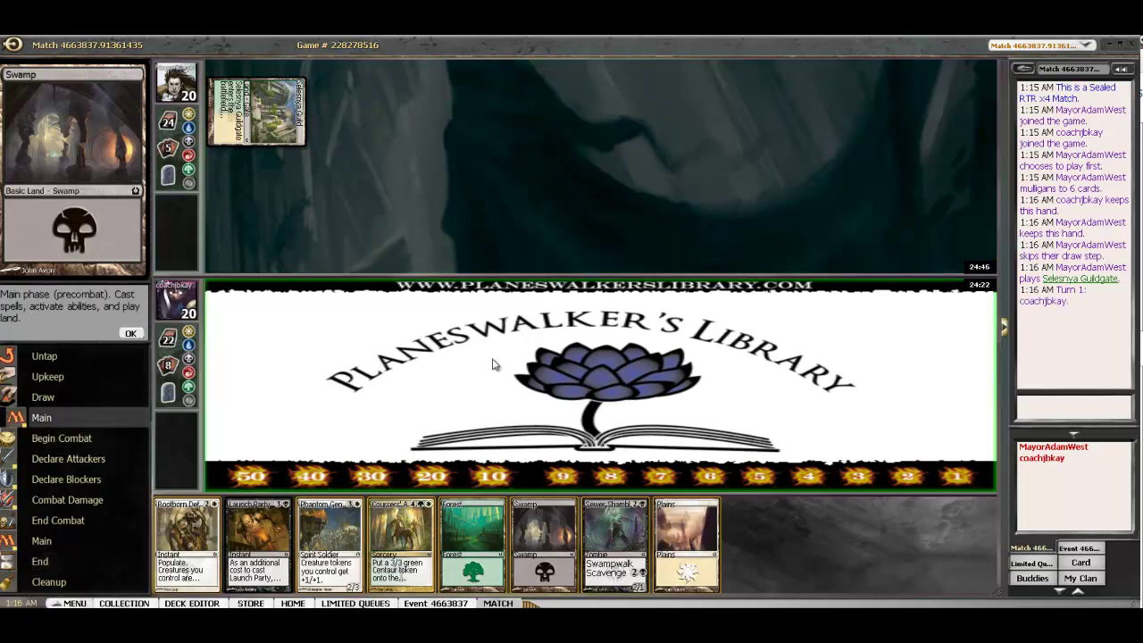
mouse_move(472, 541)
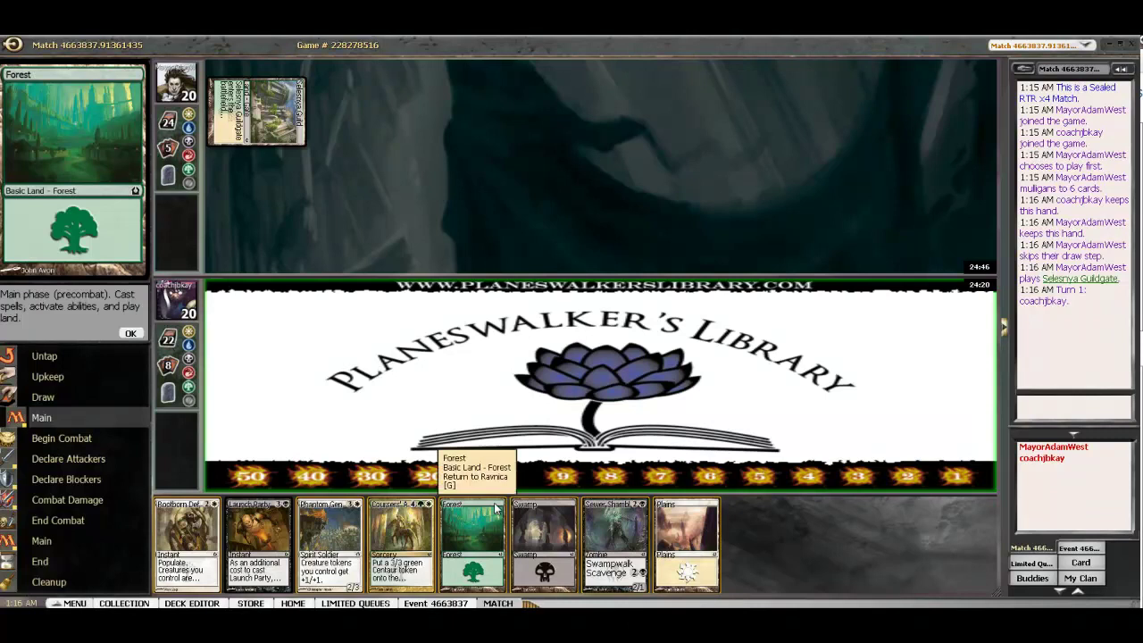
double_click(496, 527)
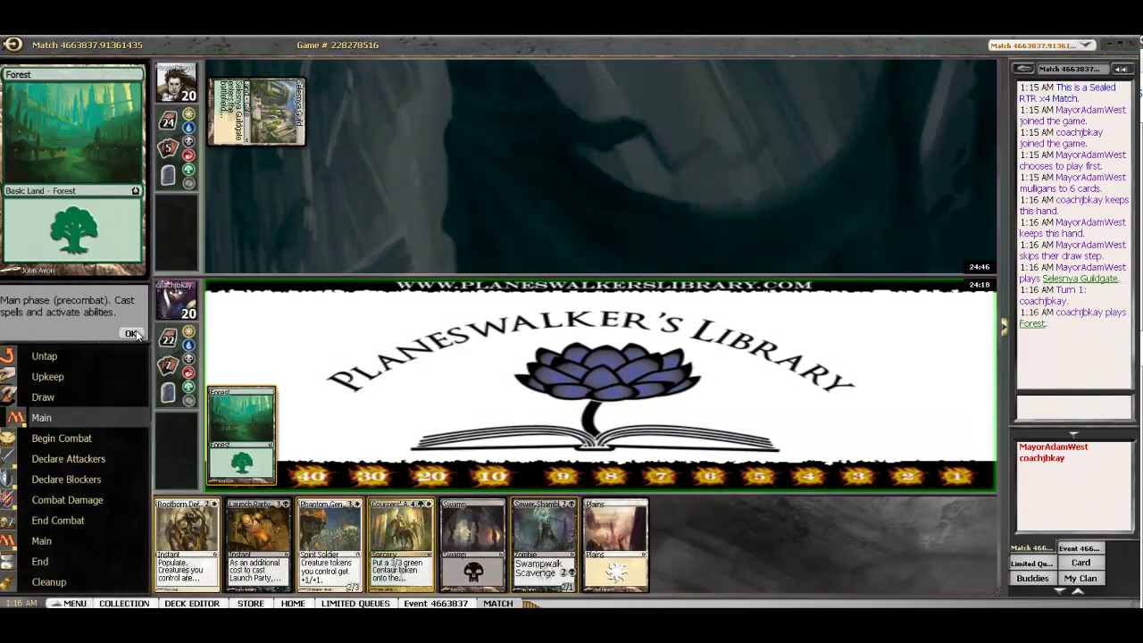
End turn one and let the opponent's Concordia Pegasus resolve, reaching turn two.
left_click(130, 333)
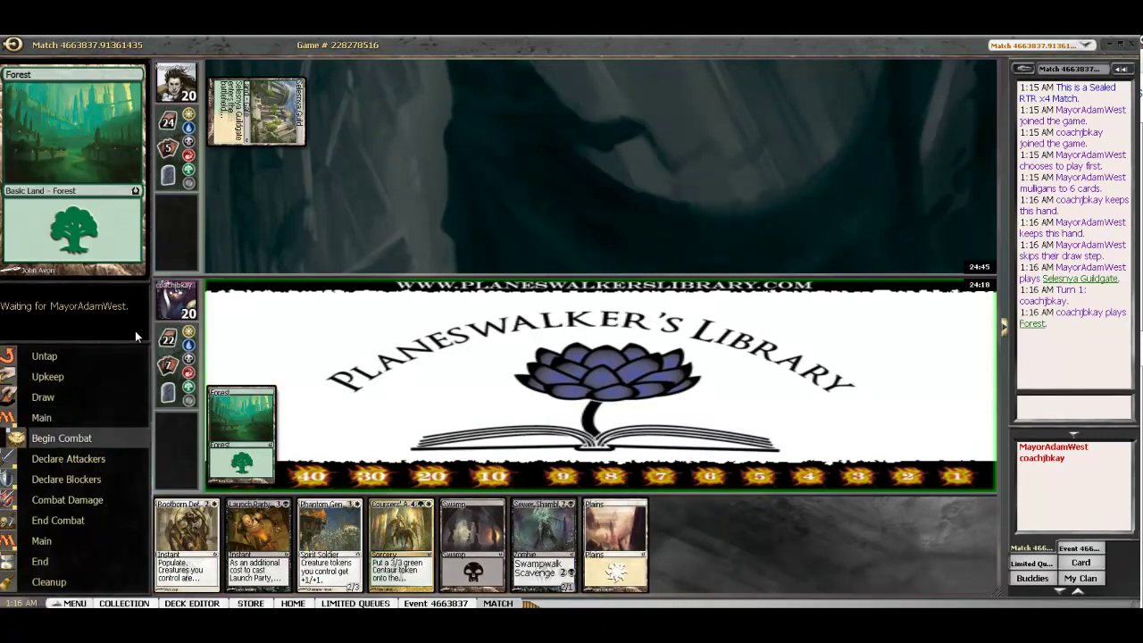
left_click(131, 333)
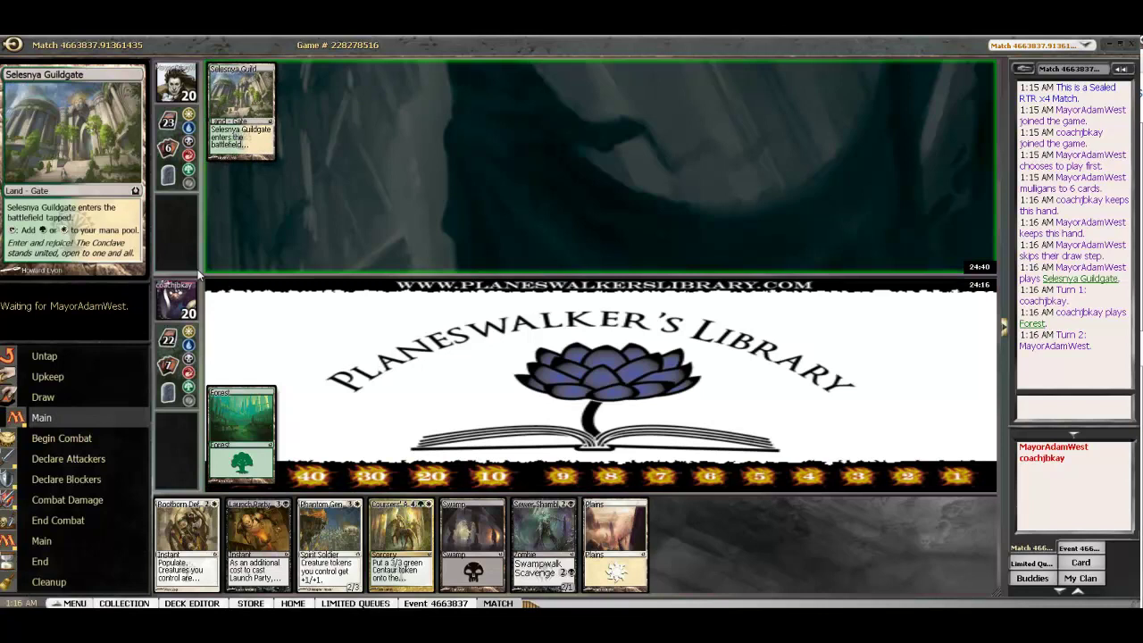
left_click(132, 334)
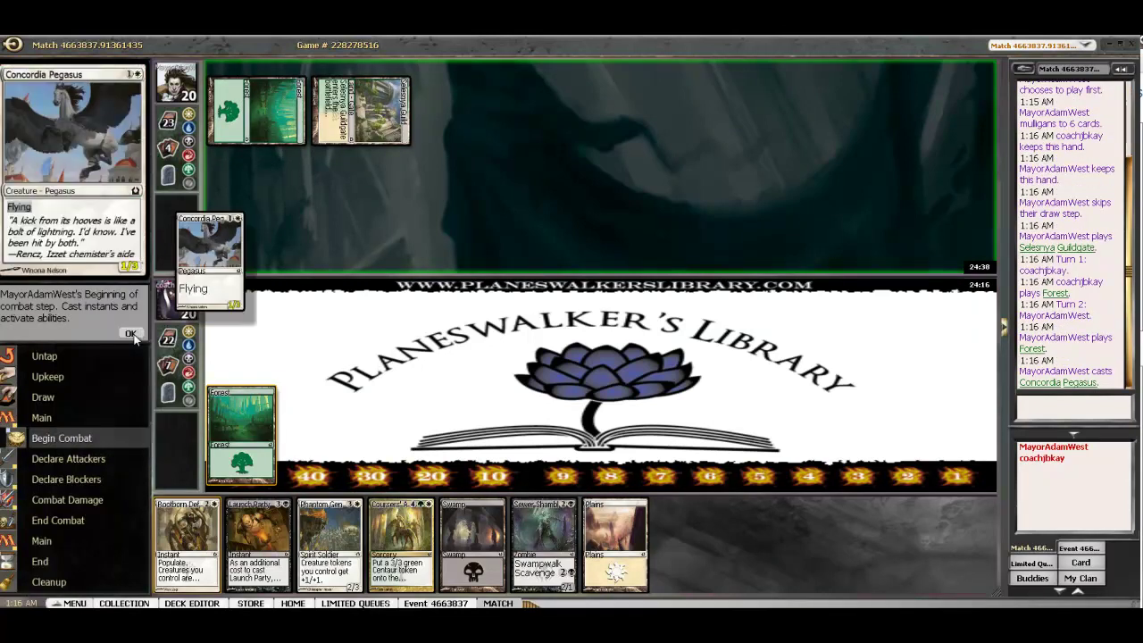
left_click(132, 334)
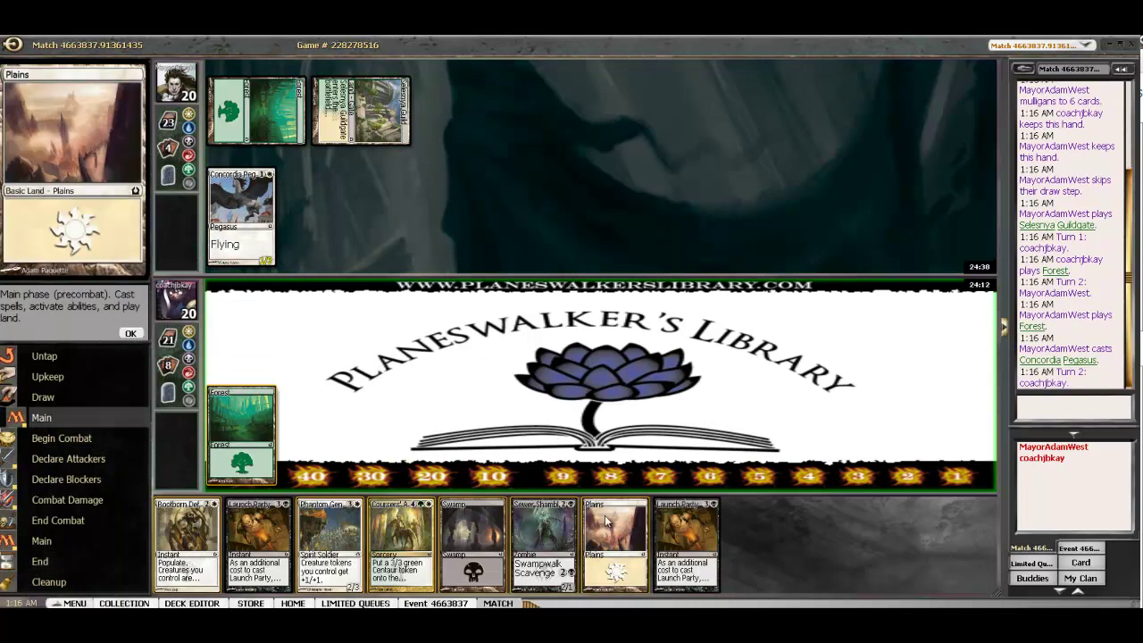
Play a Plains, take the Pegasus attack unblocked, and pass the opponent's end step.
double_click(608, 523)
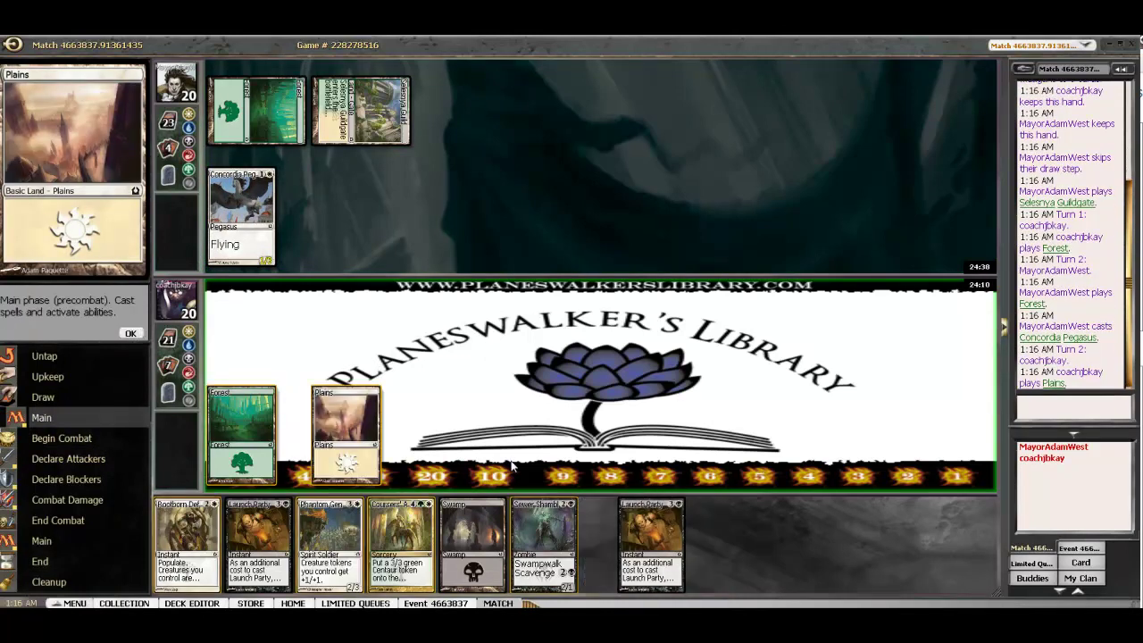
left_click(132, 334)
left_click(133, 338)
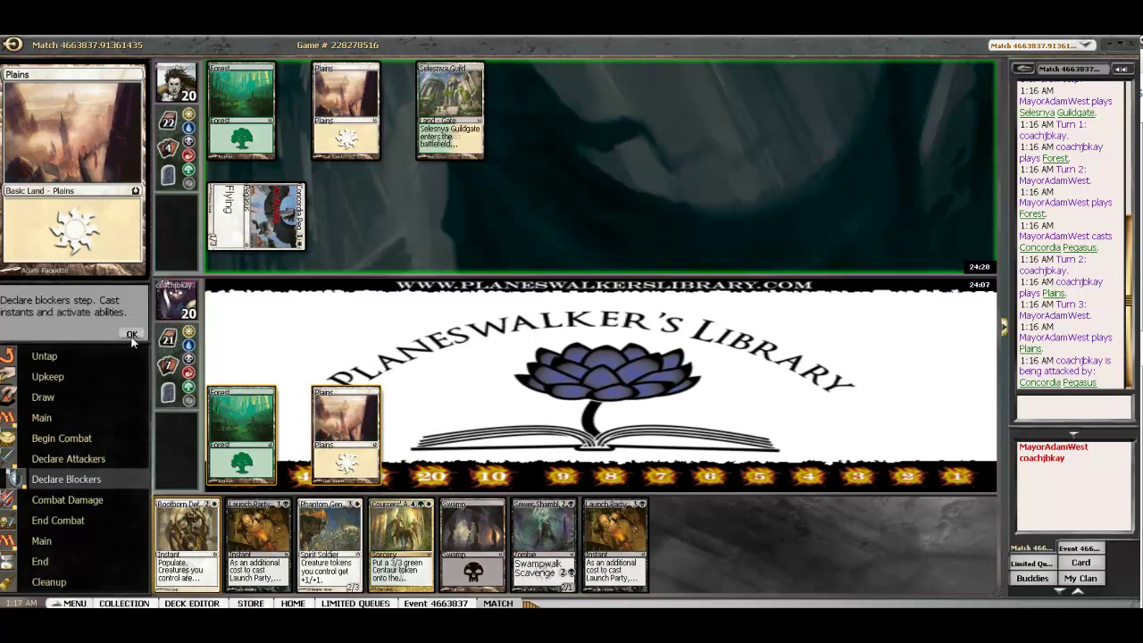
left_click(131, 334)
left_click(132, 334)
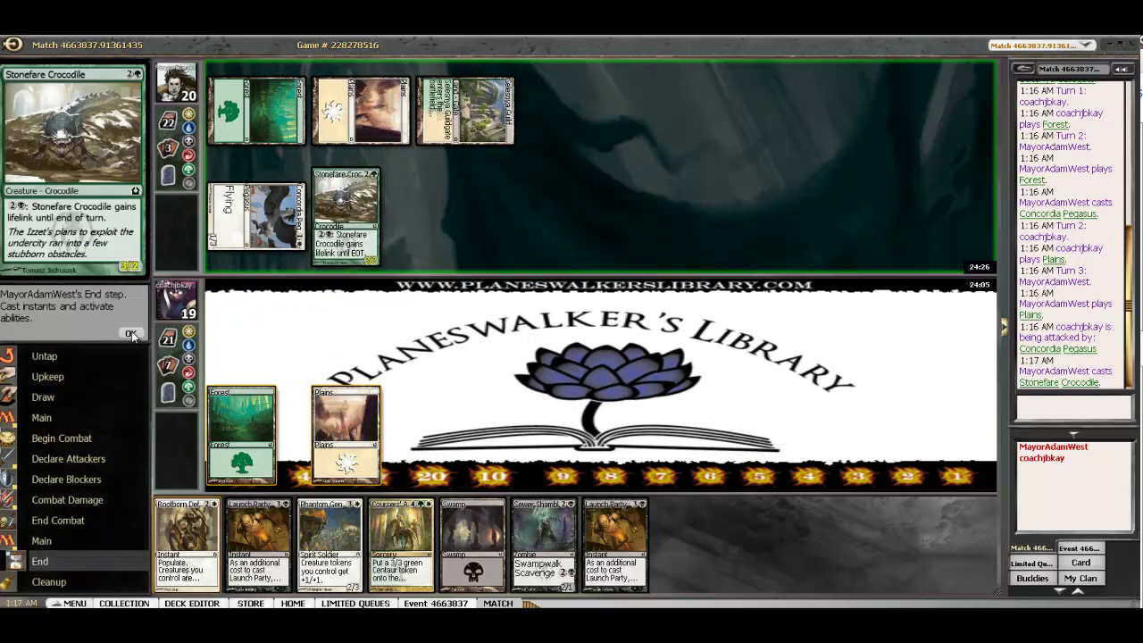
left_click(131, 334)
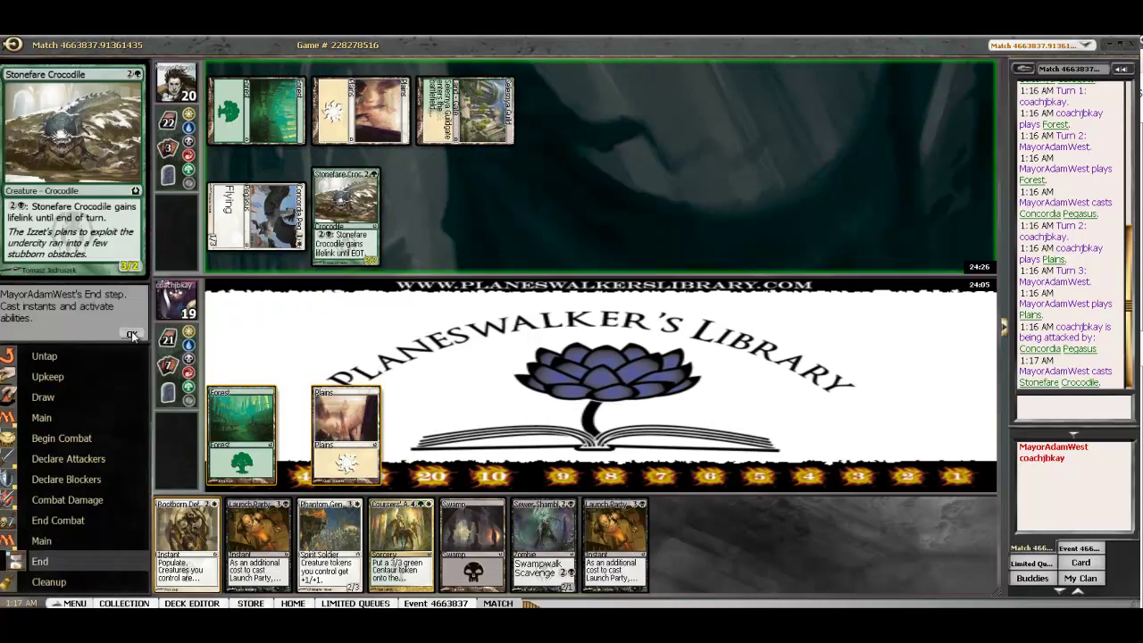
Play a Swamp, cast Sewer Shambler with three lands, then play a second Plains.
double_click(485, 542)
left_click(474, 535)
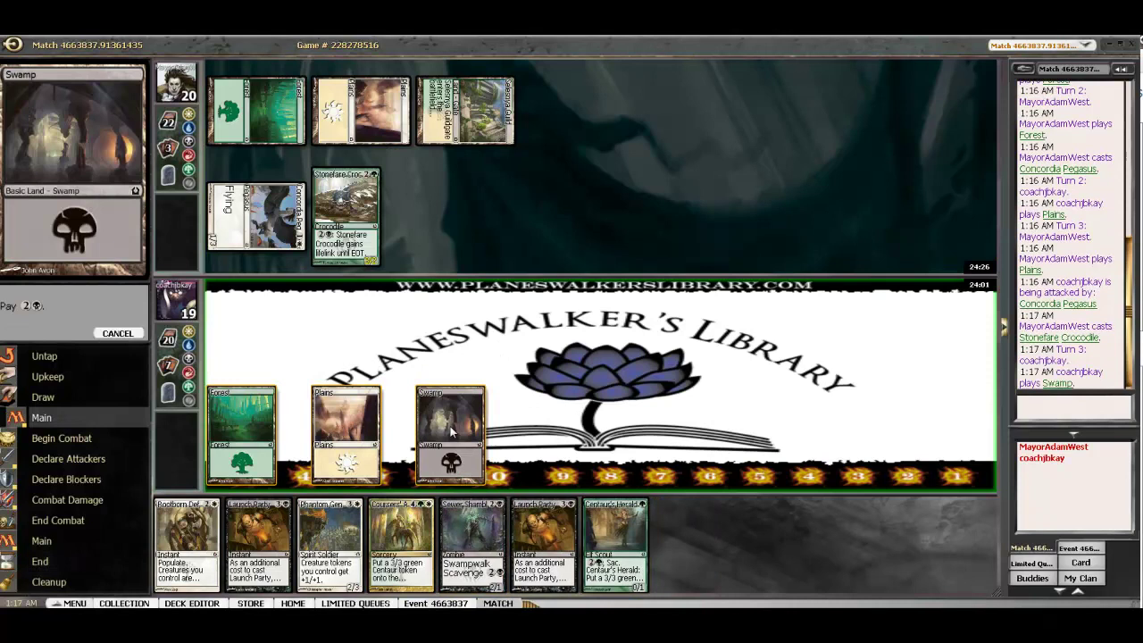
left_click(451, 419)
left_click(346, 419)
left_click(241, 420)
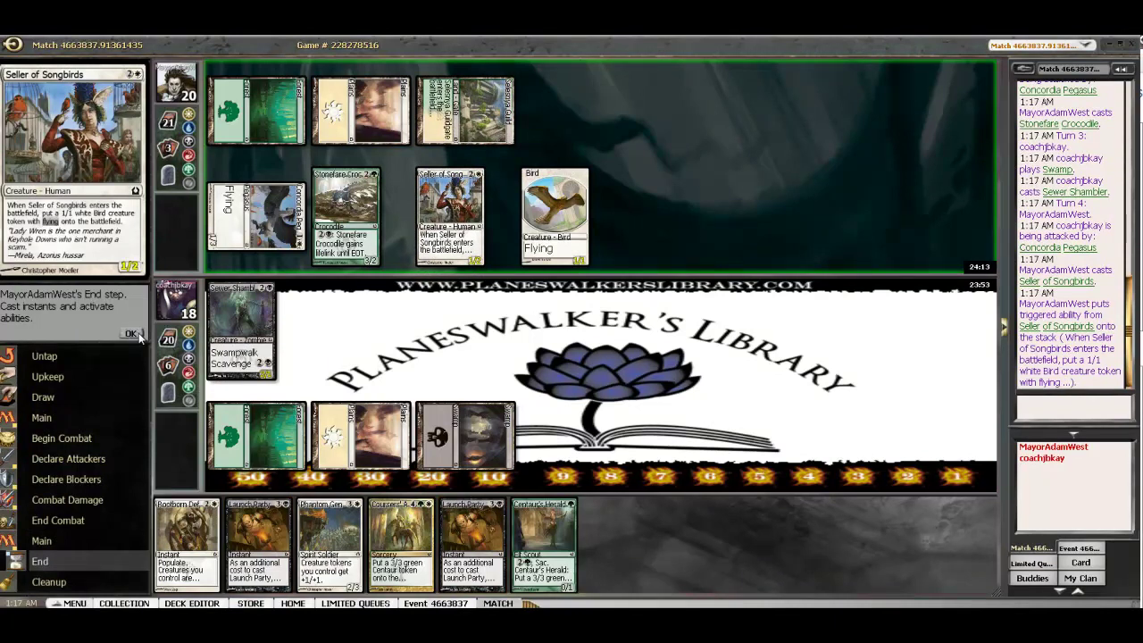
double_click(616, 540)
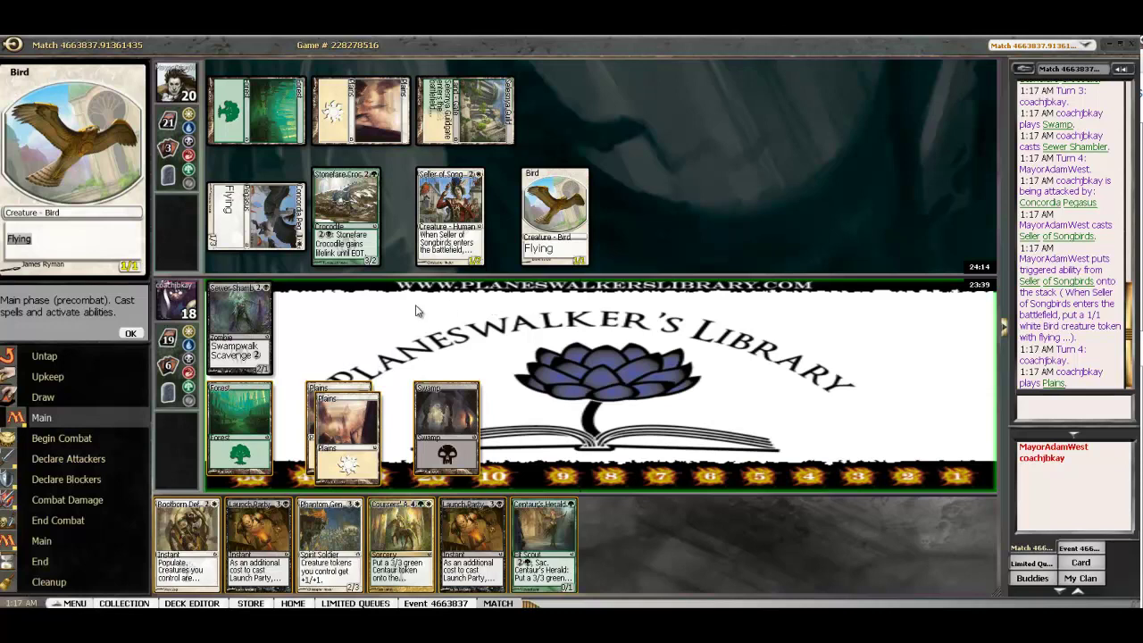
Cast Centaur's Herald with the Forest, then take the attack unblocked down to 15 life.
left_click(536, 527)
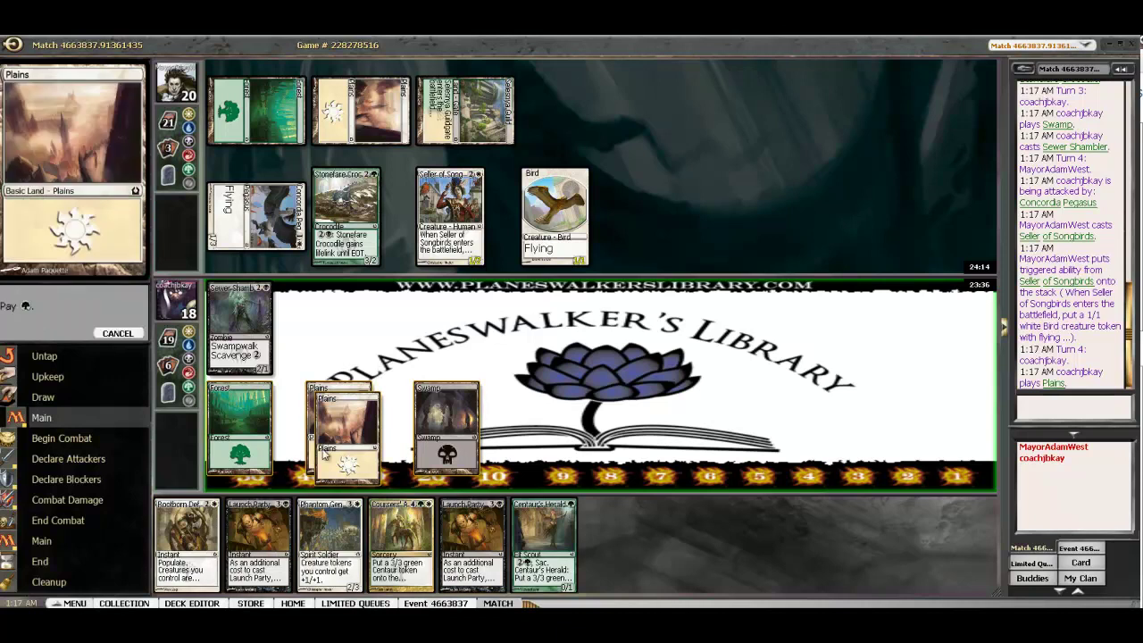
left_click(254, 422)
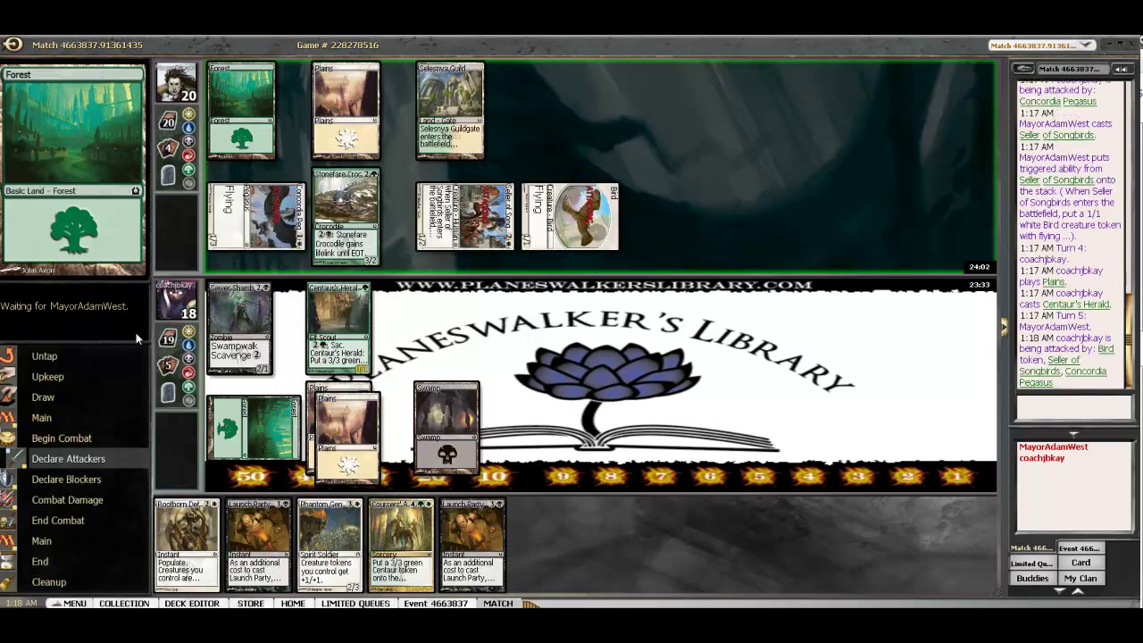
left_click(131, 334)
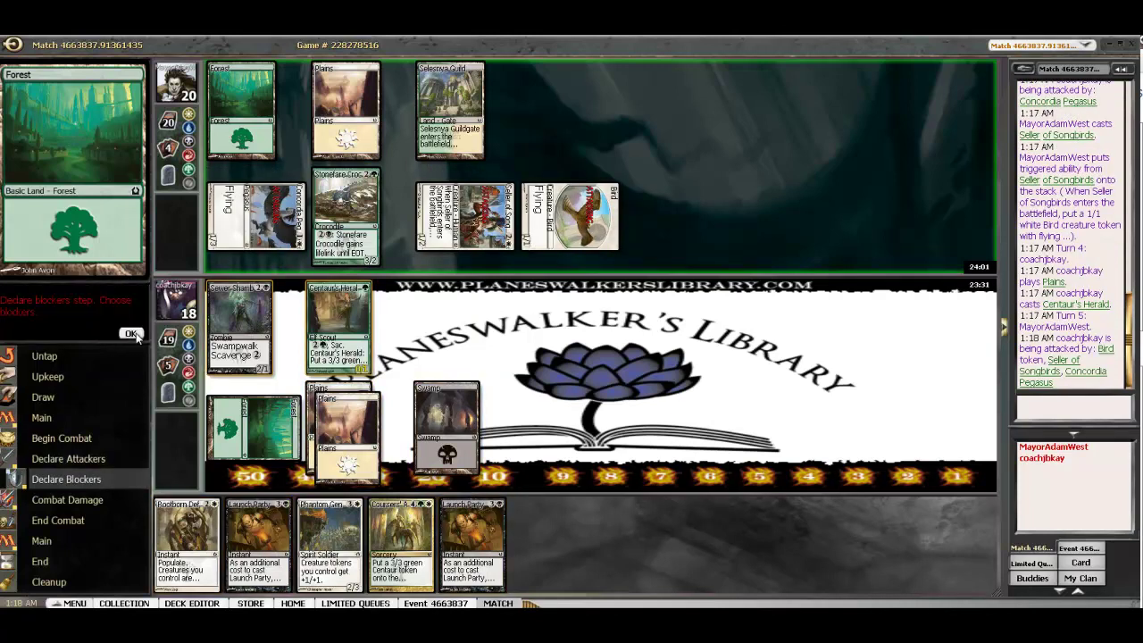
left_click(131, 334)
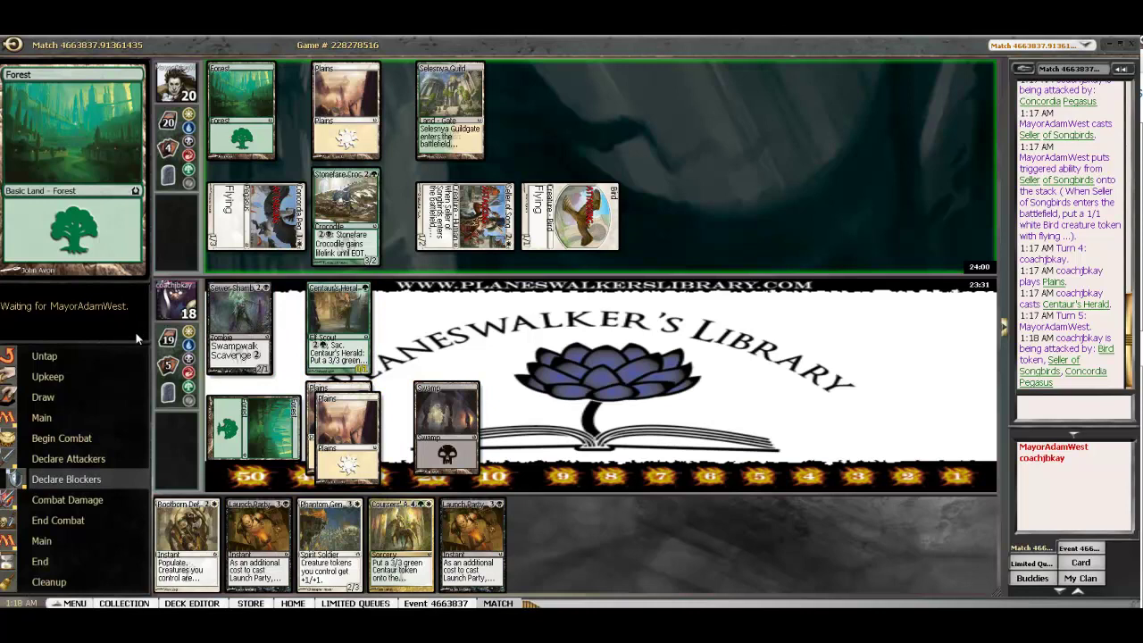
left_click(132, 334)
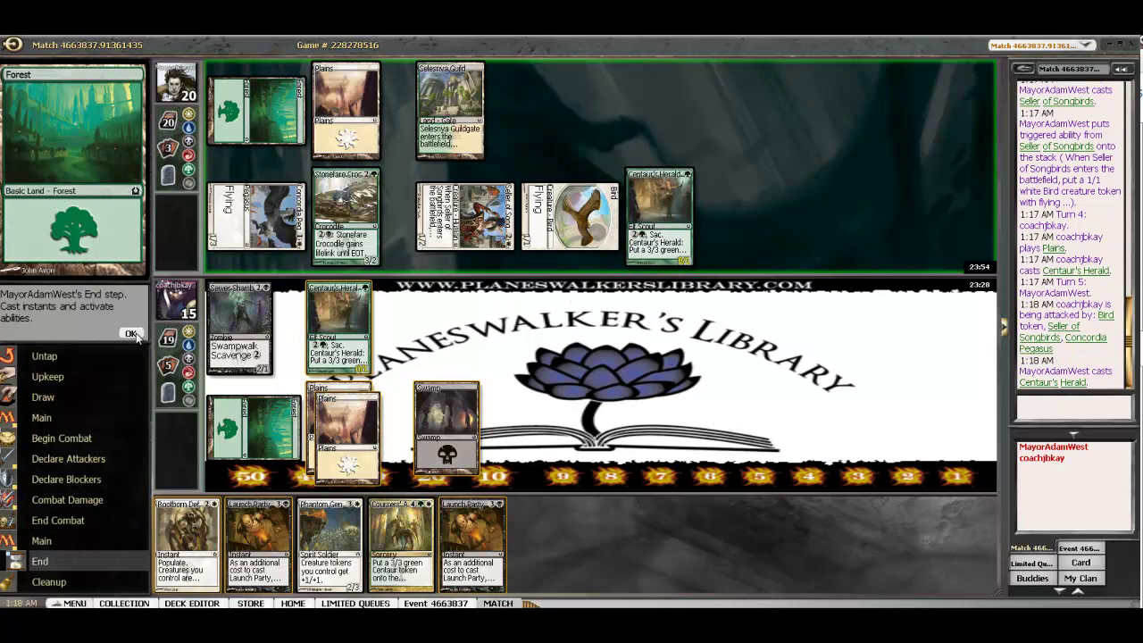
left_click(131, 334)
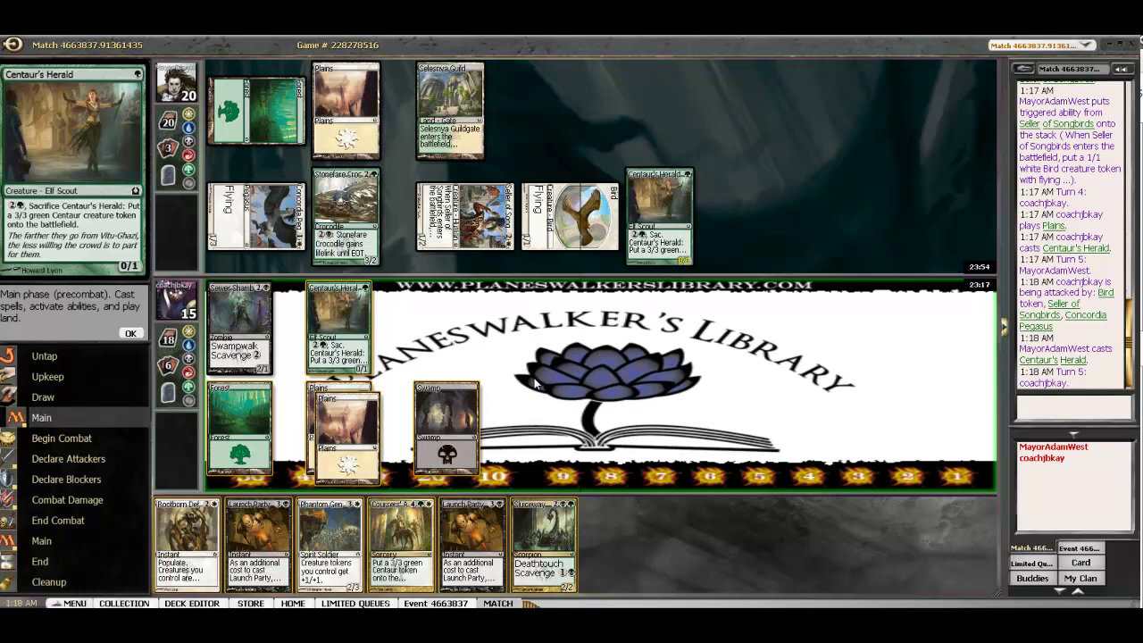
Go through combat without declaring attackers and pass the postcombat main phase.
left_click(130, 335)
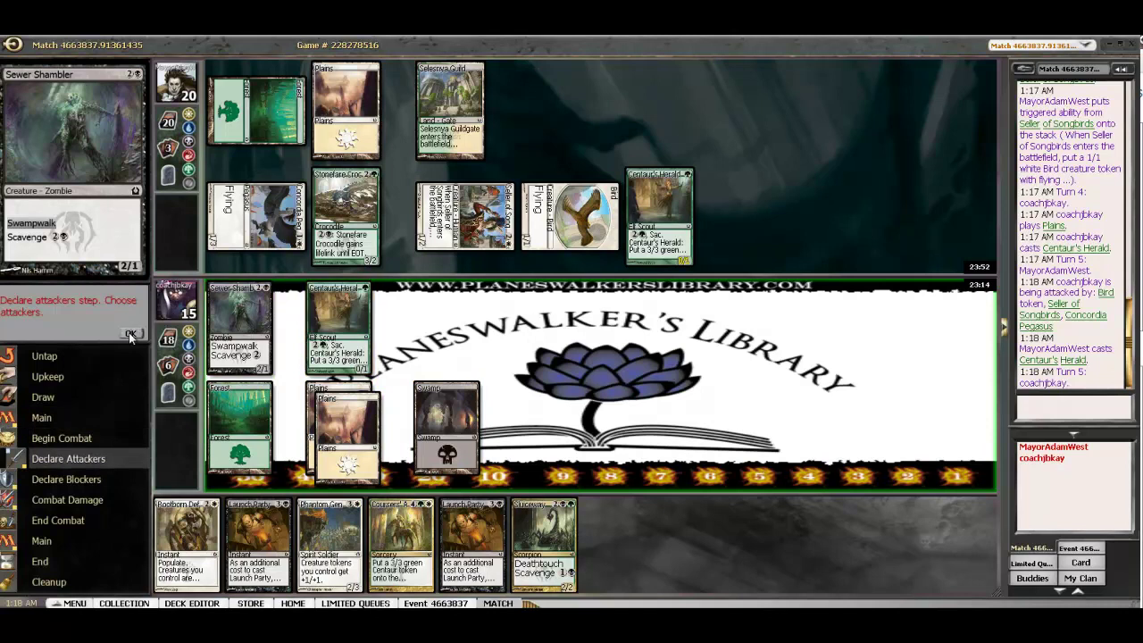
left_click(130, 334)
left_click(131, 335)
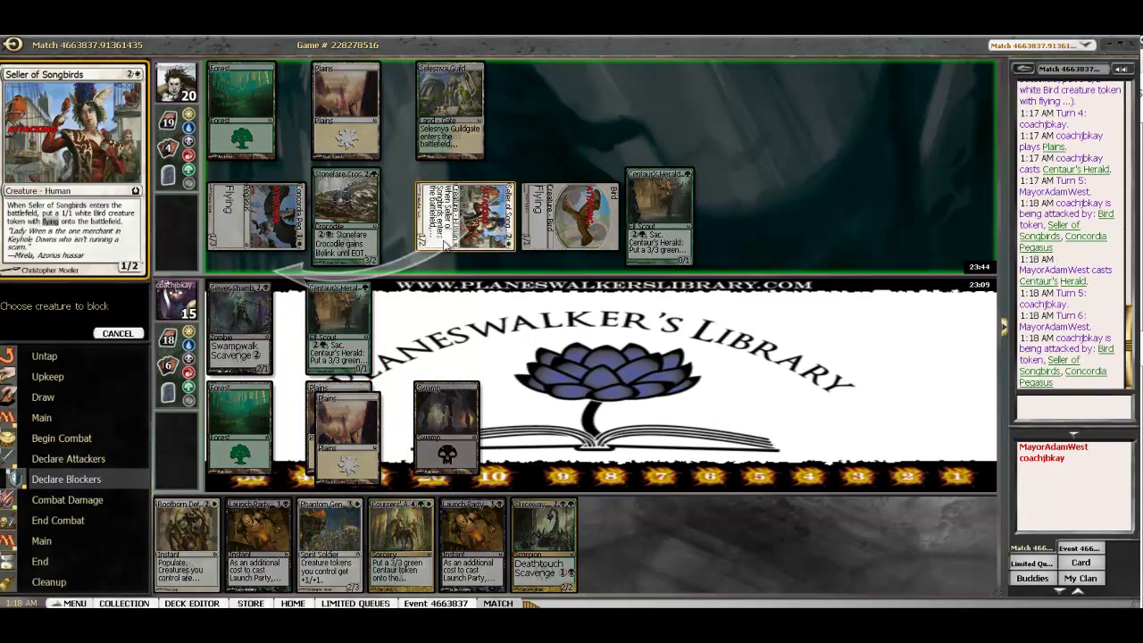
Block Seller of Songbirds with Centaur's Herald and pay Forest and Plains for its token ability.
left_click_drag(334, 317, 464, 215)
left_click(131, 333)
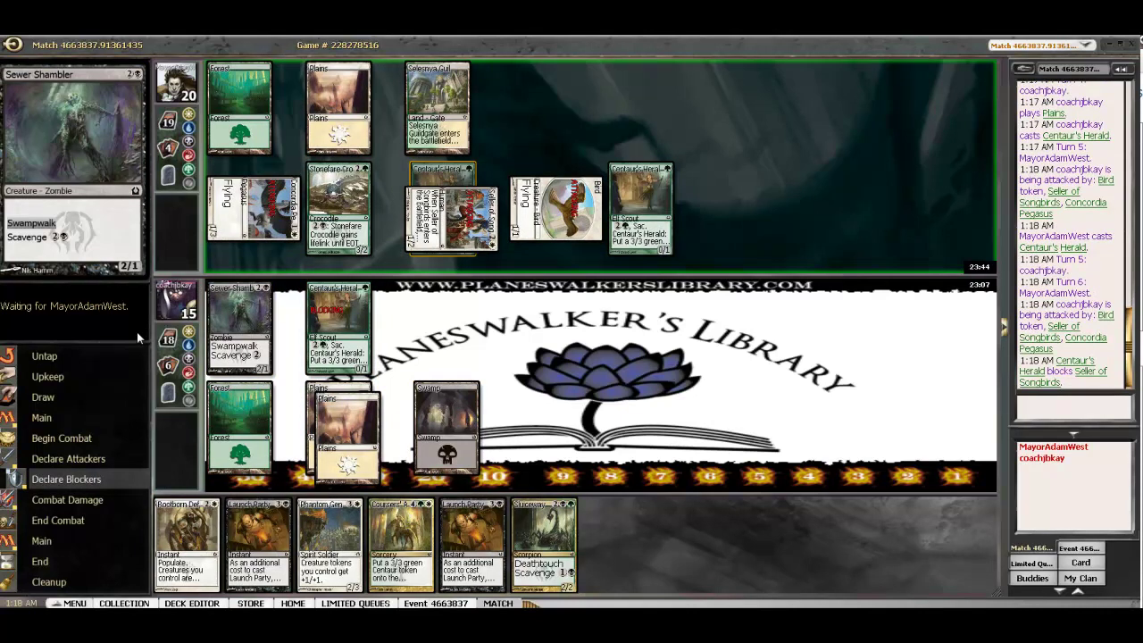
left_click(338, 326)
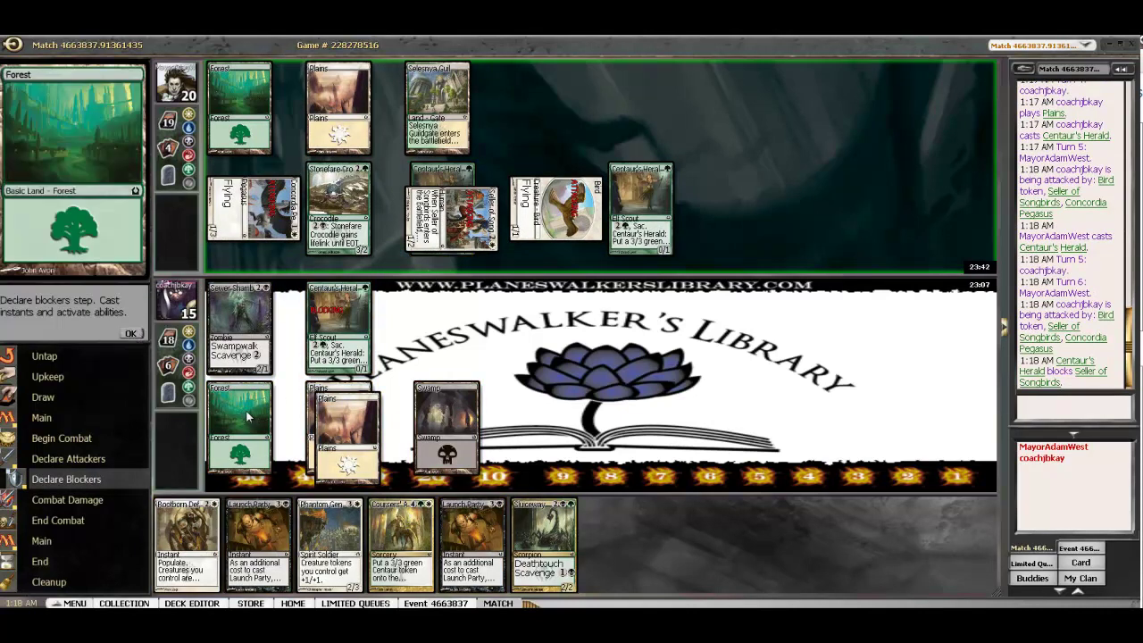
left_click(239, 420)
left_click(329, 427)
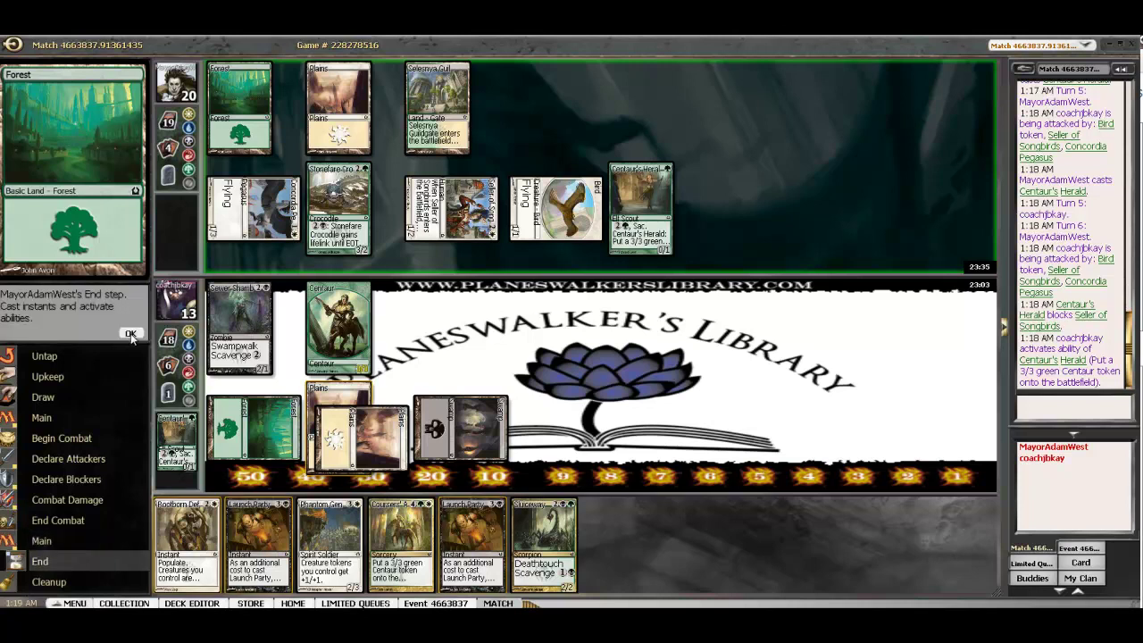
left_click(130, 333)
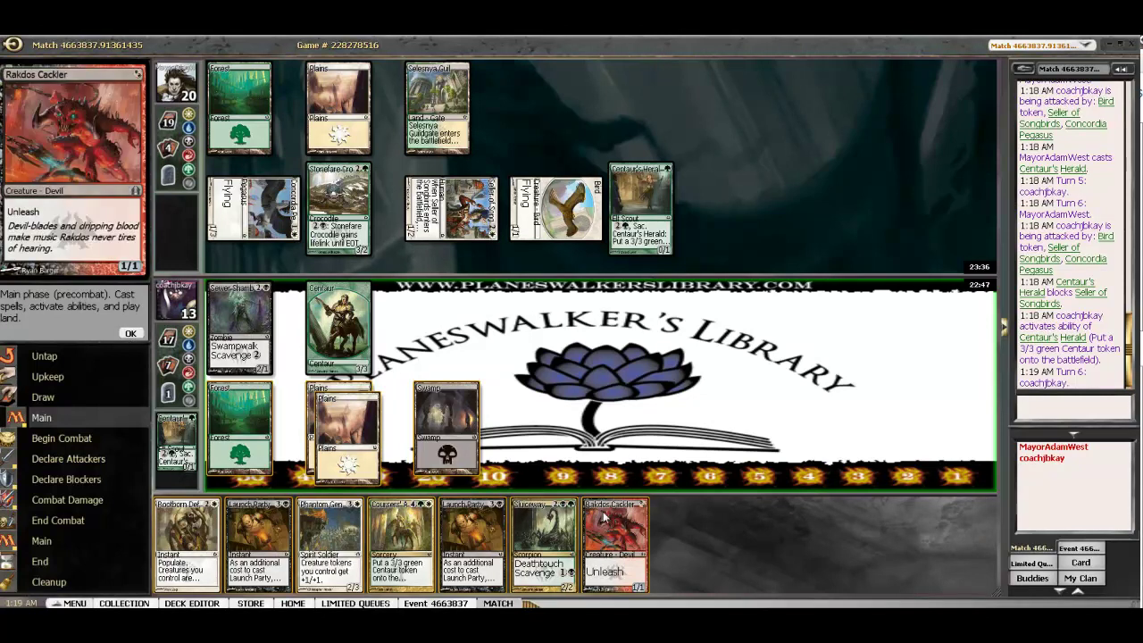
Cast Rakdos Cackler with the Swamp, unleashed with a +1/+1 counter.
left_click(603, 517)
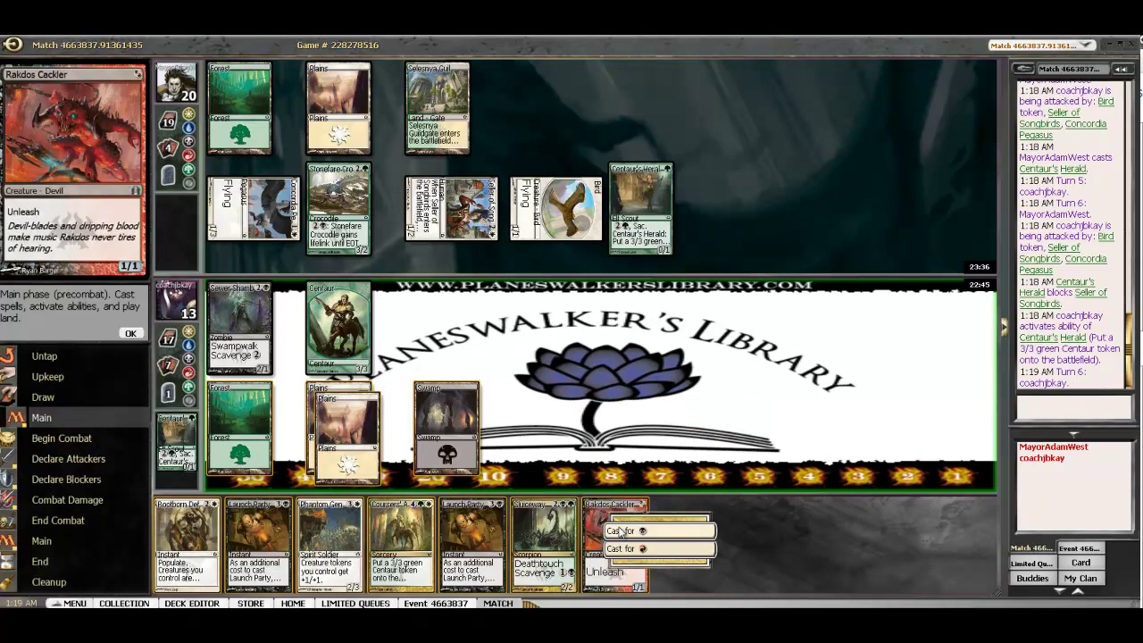
left_click(625, 531)
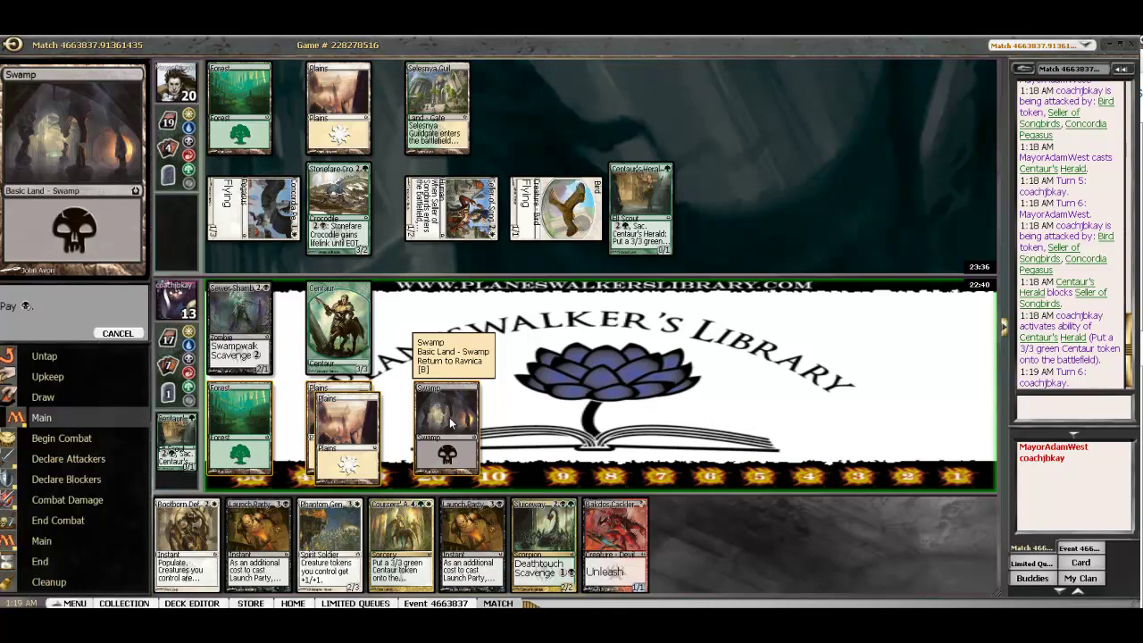
left_click(451, 420)
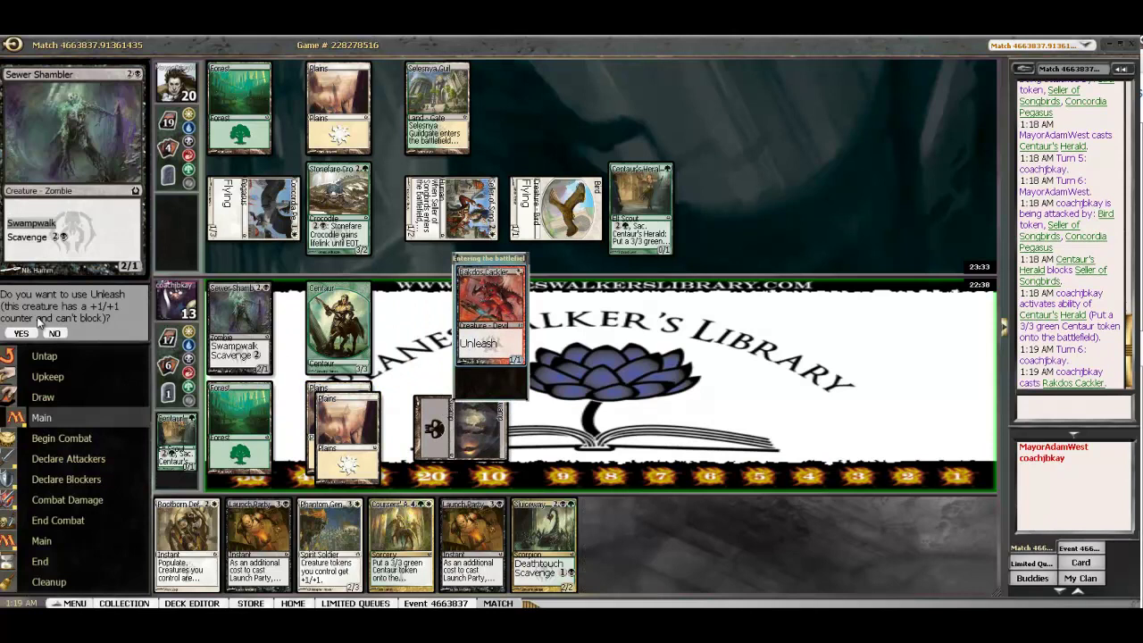
left_click(21, 333)
Skip attacking and end the turn.
left_click(131, 333)
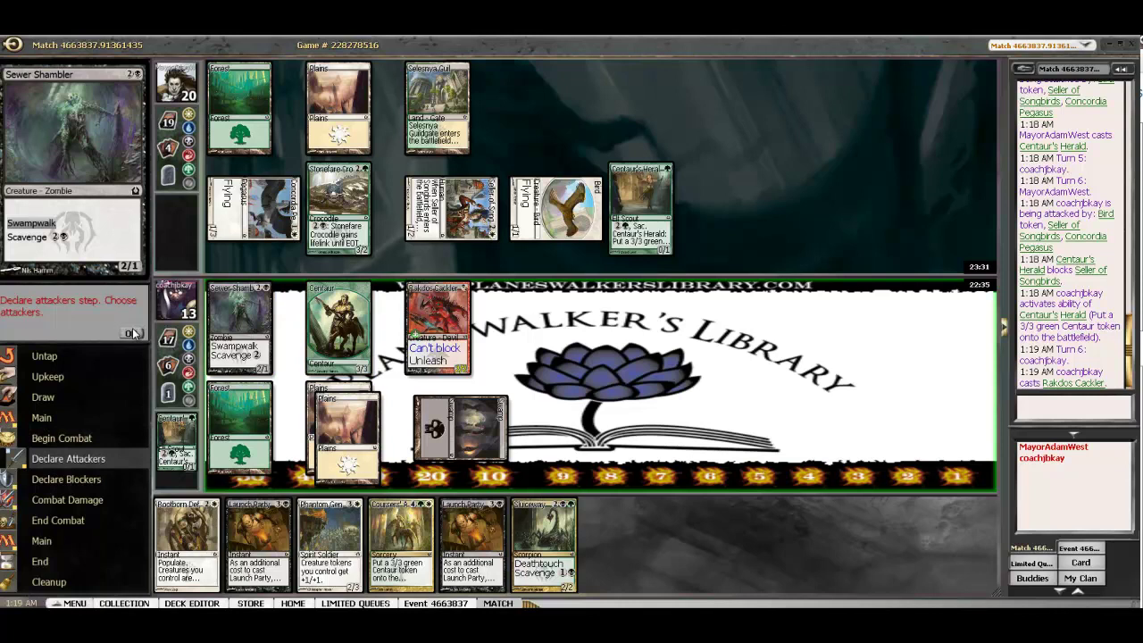
left_click(132, 332)
left_click(132, 332)
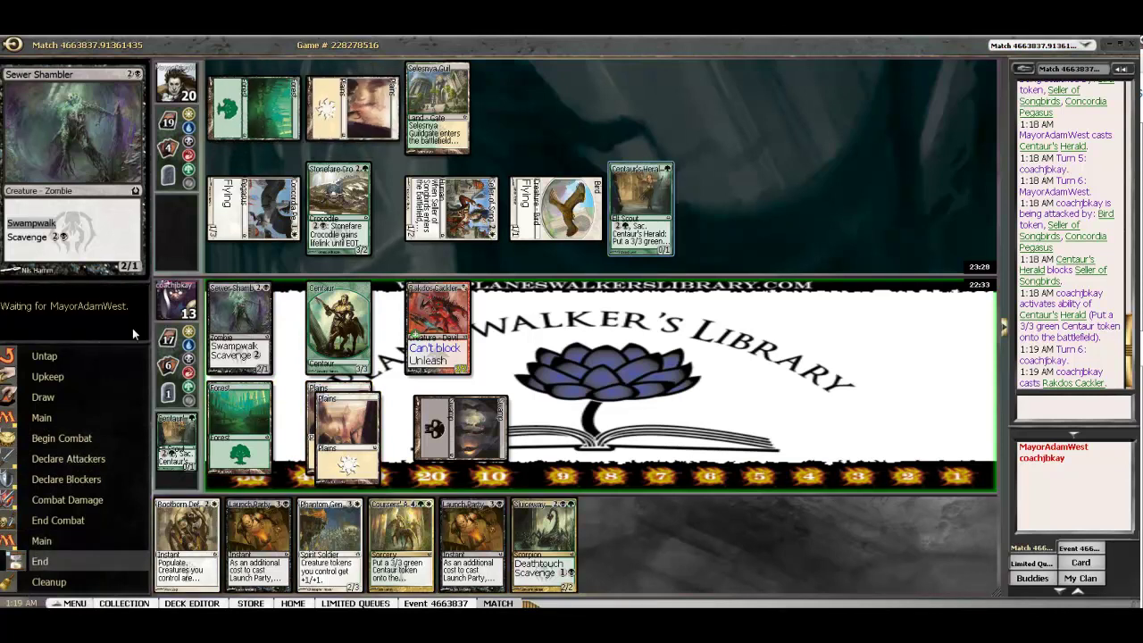
left_click(132, 332)
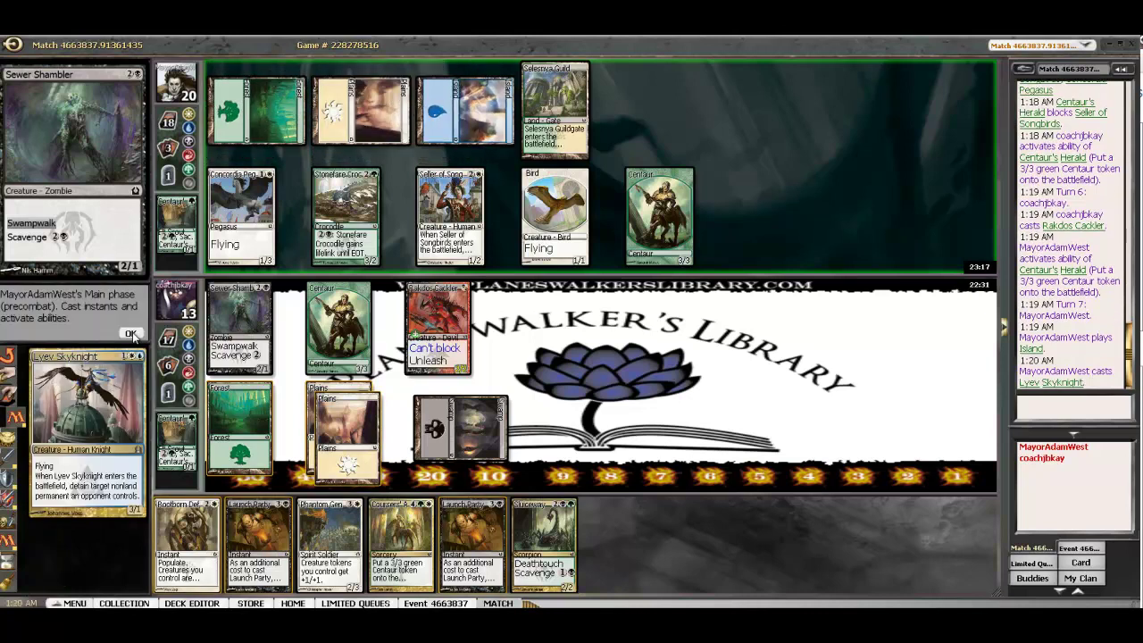
Let Lyev Skyknight resolve, then cast Rootborn Defenses during the attack using Forest and Plains.
left_click(132, 332)
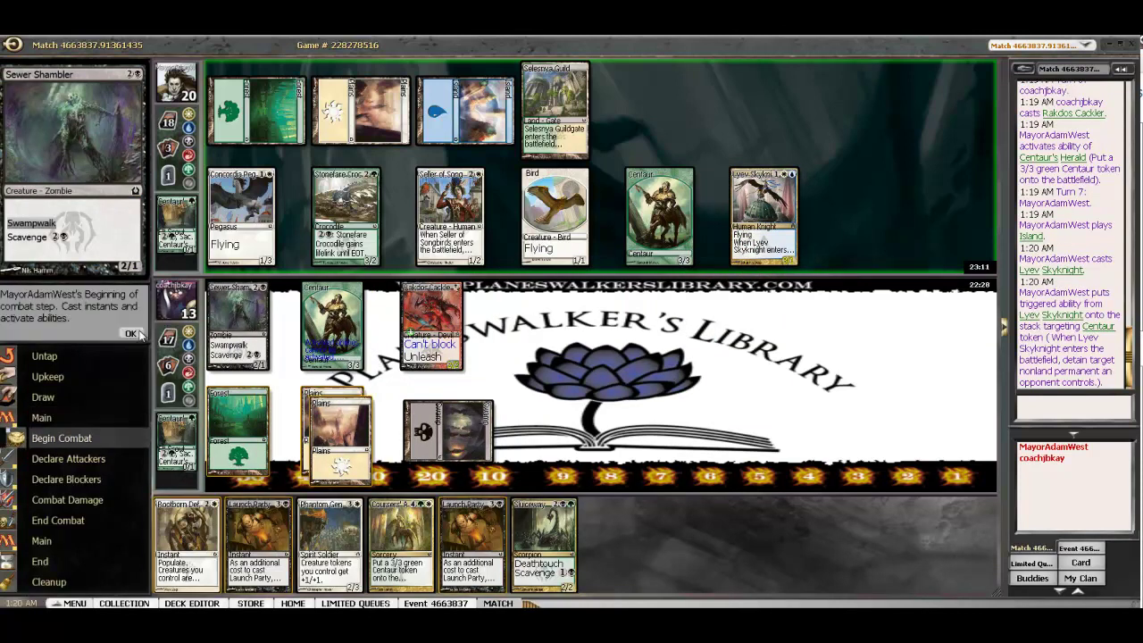
left_click(134, 333)
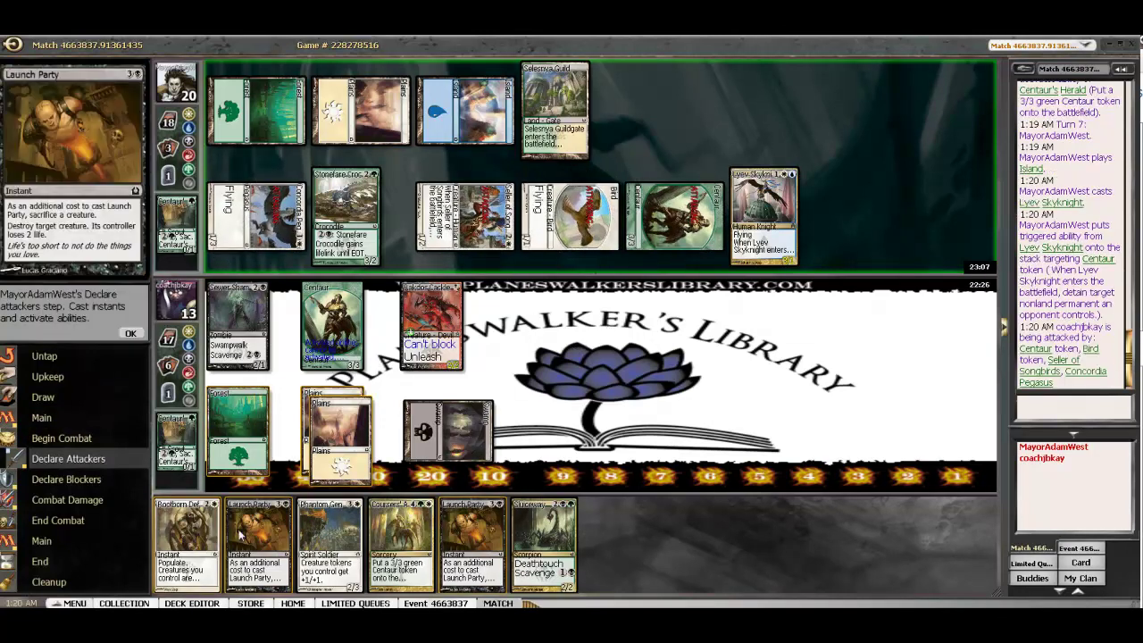
left_click(199, 536)
left_click(254, 417)
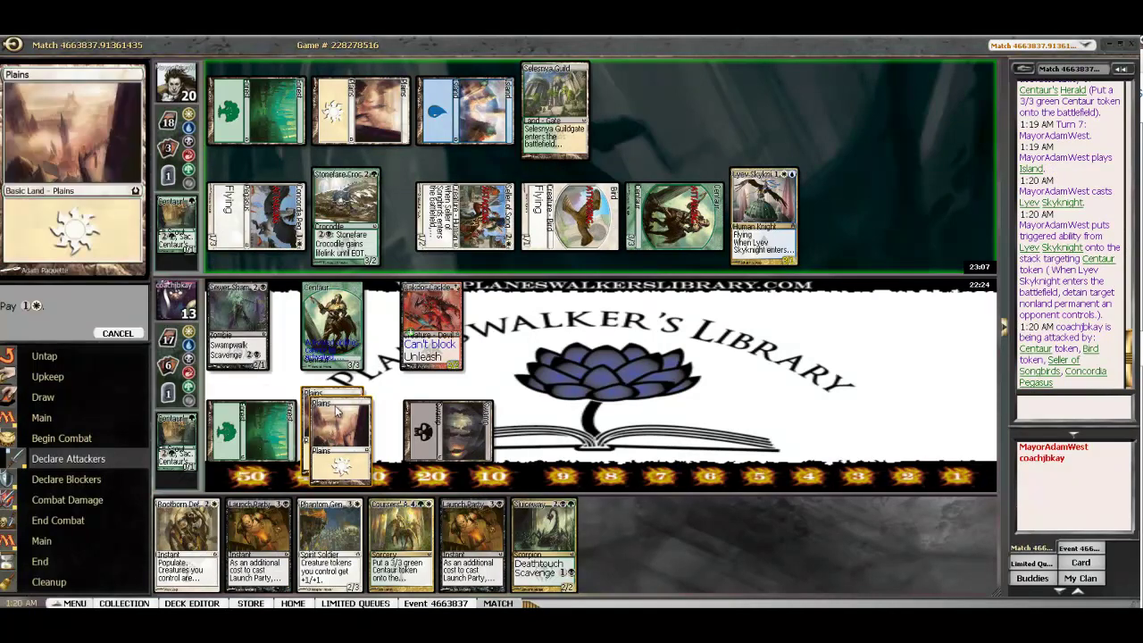
left_click(337, 411)
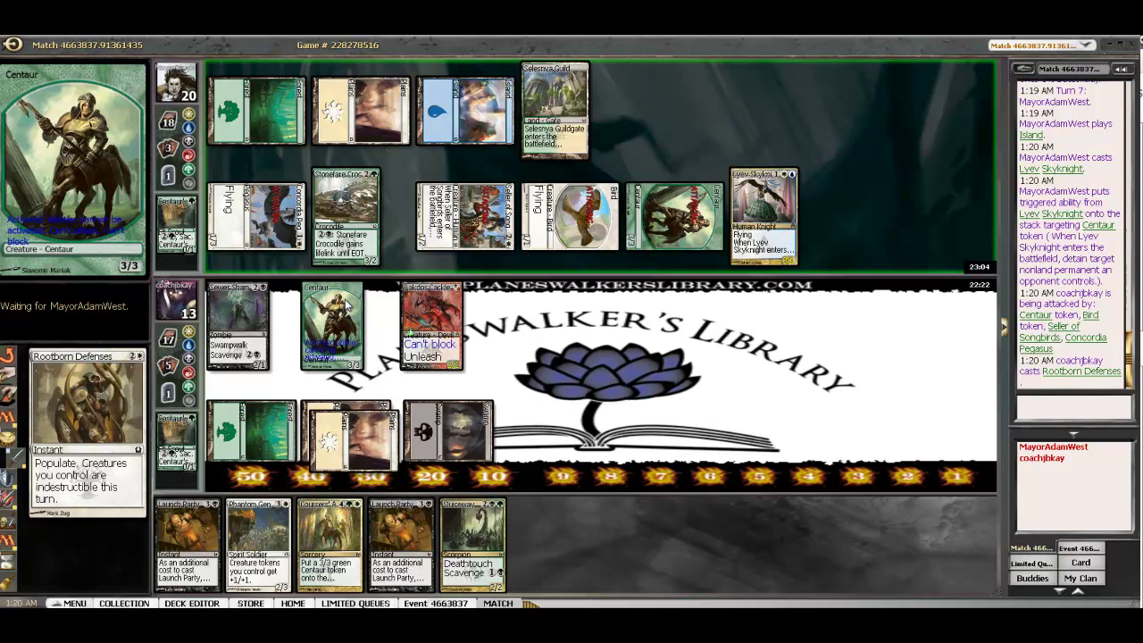
Populate a copy of the Centaur token and move on to blockers.
left_click(333, 321)
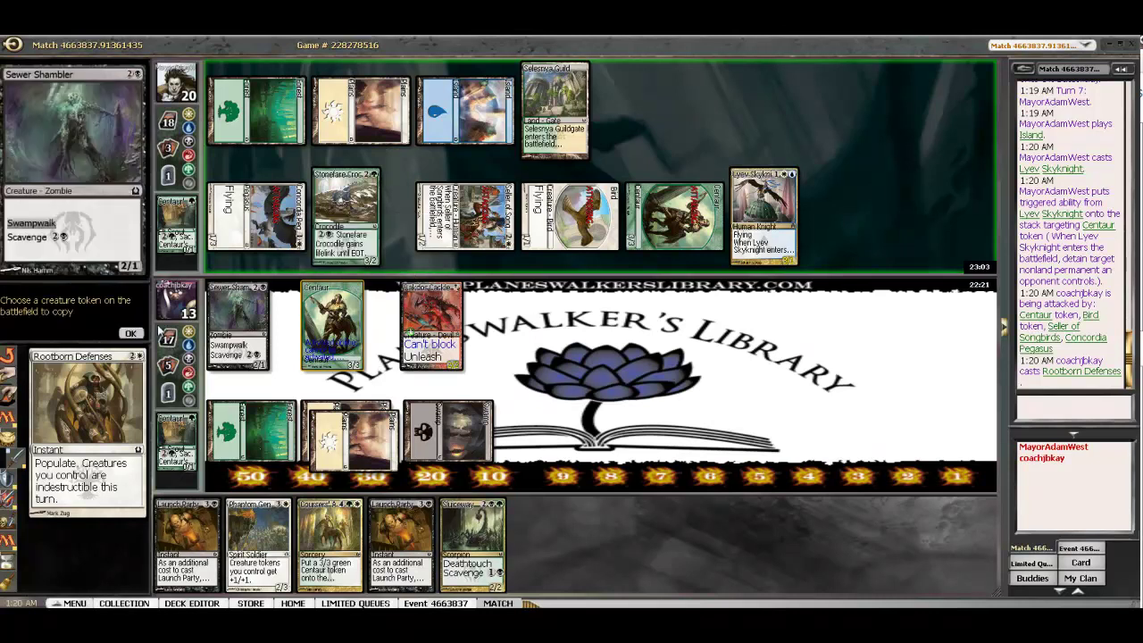
left_click(132, 333)
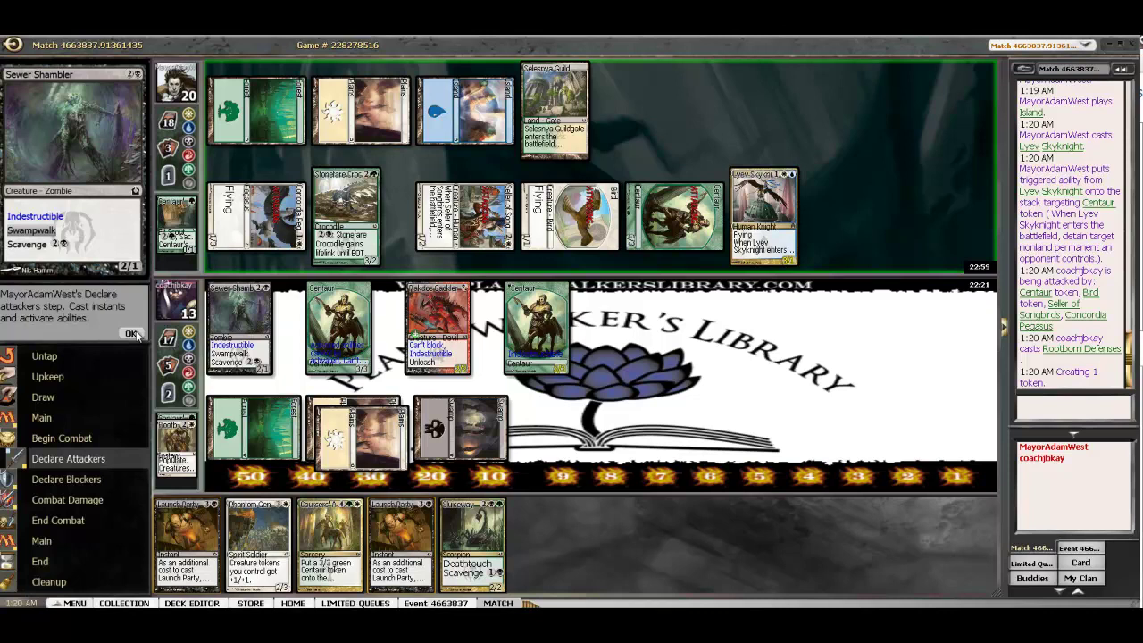
left_click(132, 333)
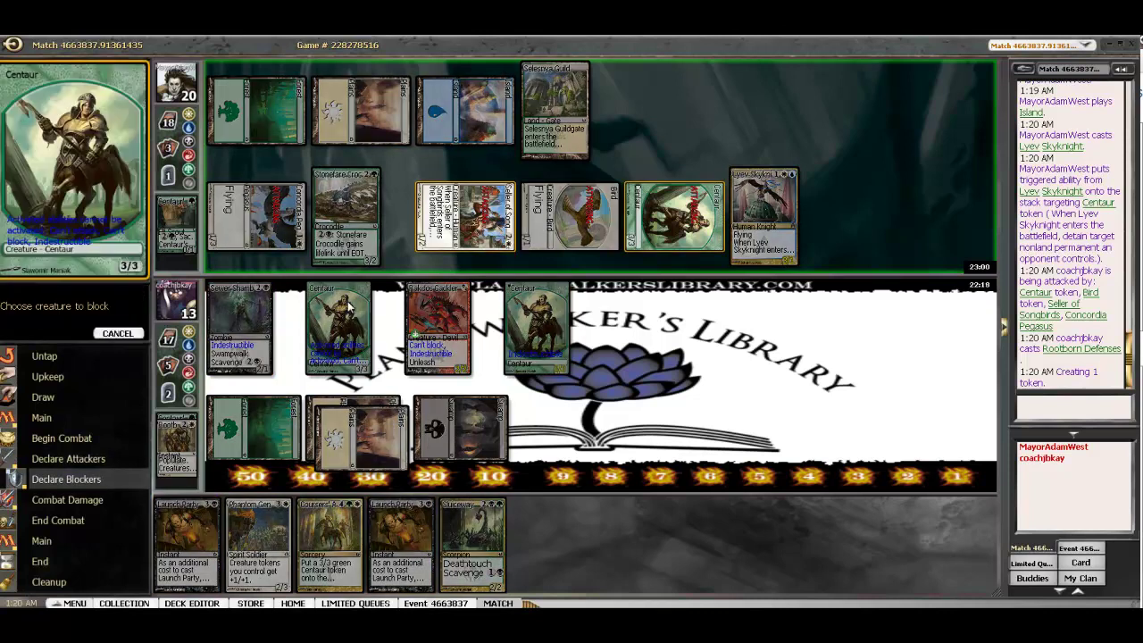
Block Seller of Songbirds with Sewer Shambler and the attacking Centaur with a Centaur token.
left_click(570, 215)
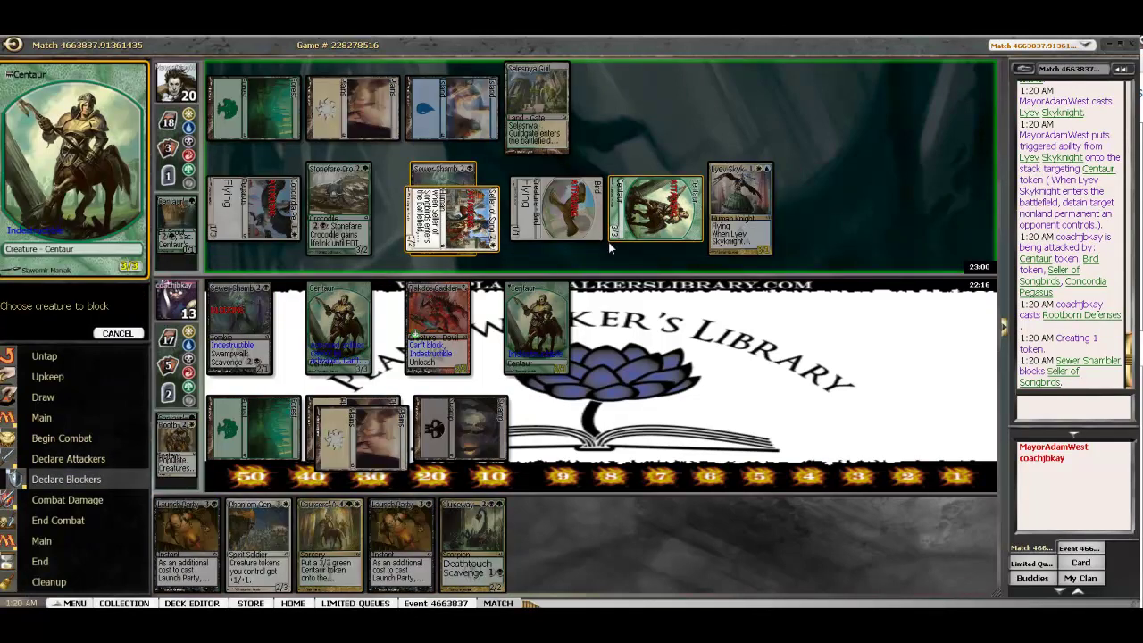
left_click(657, 209)
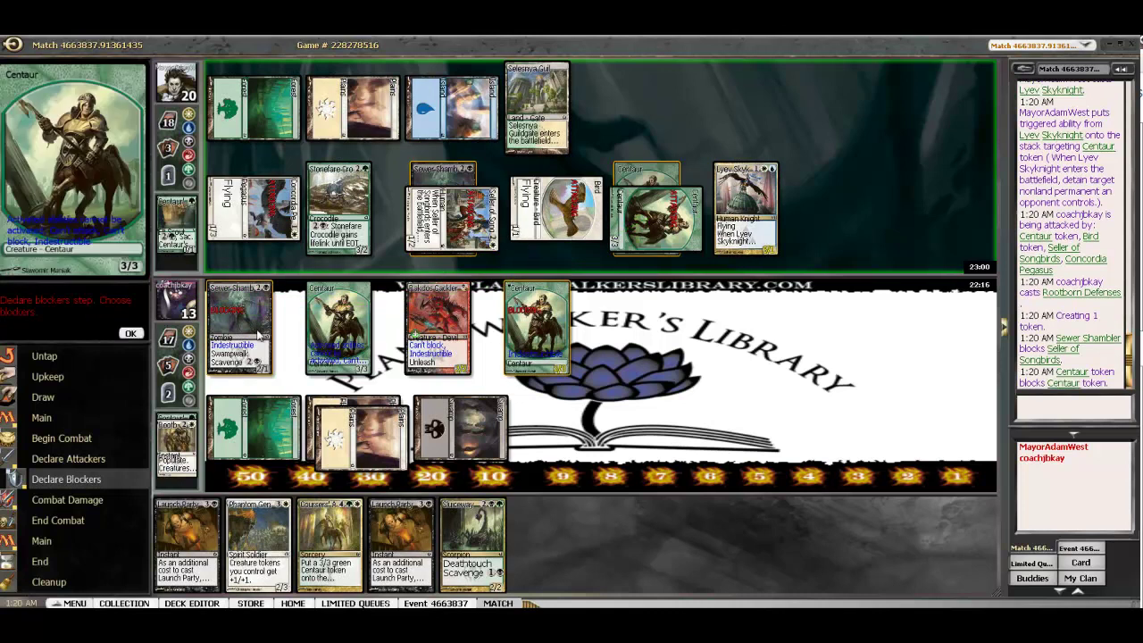
left_click(131, 333)
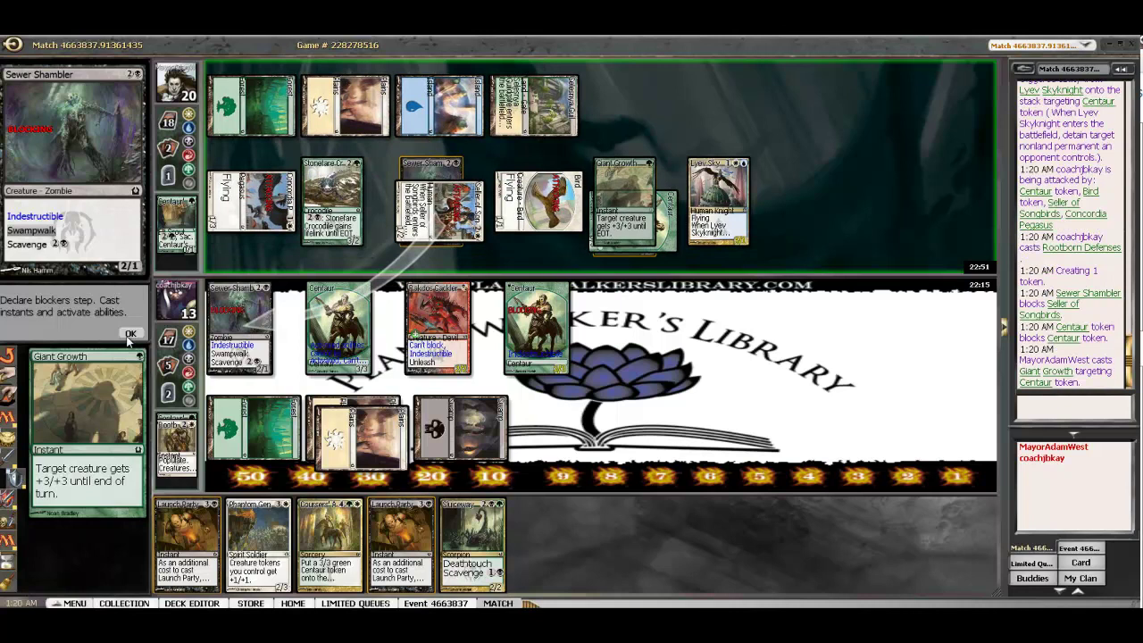
left_click(130, 335)
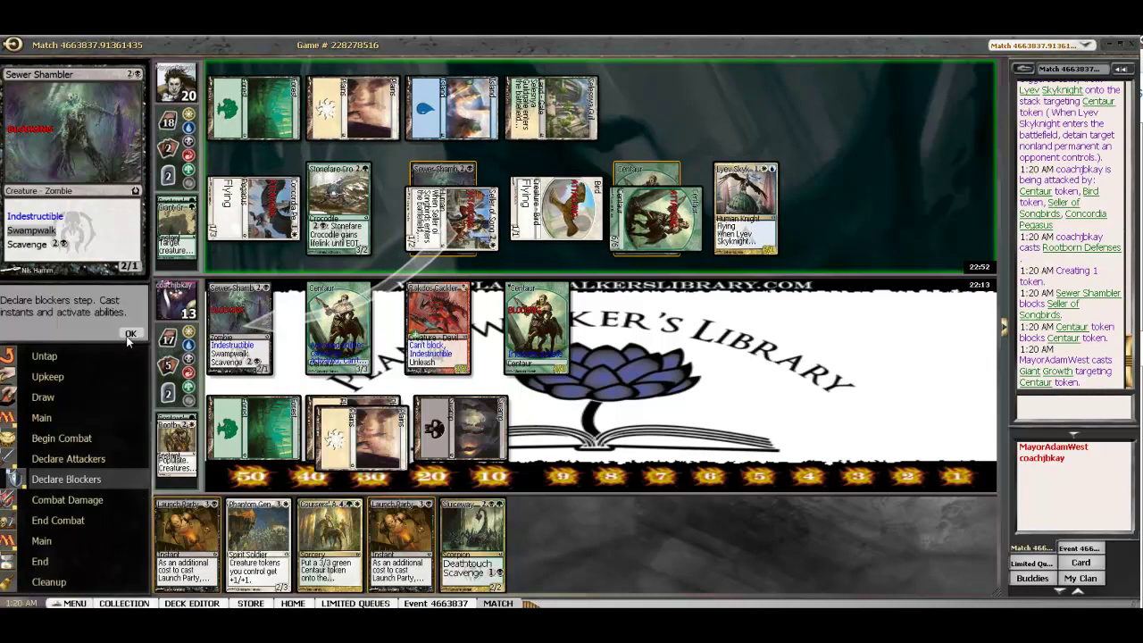
left_click(131, 335)
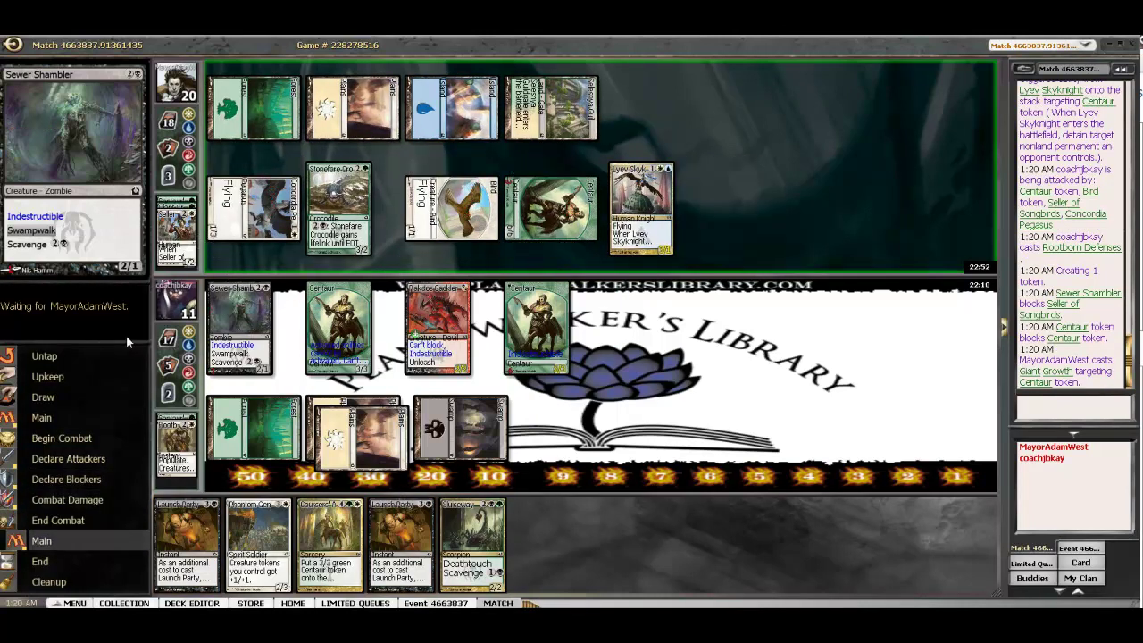
left_click(130, 335)
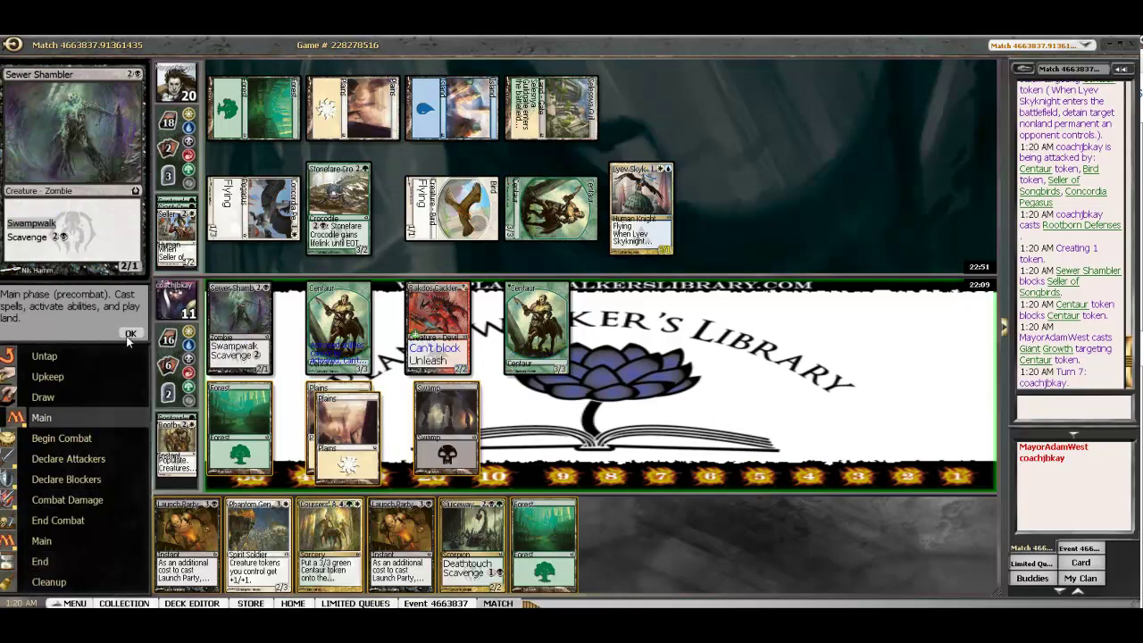
Play a Forest and cast Phantom General using Forest, Plains and Swamp.
double_click(534, 543)
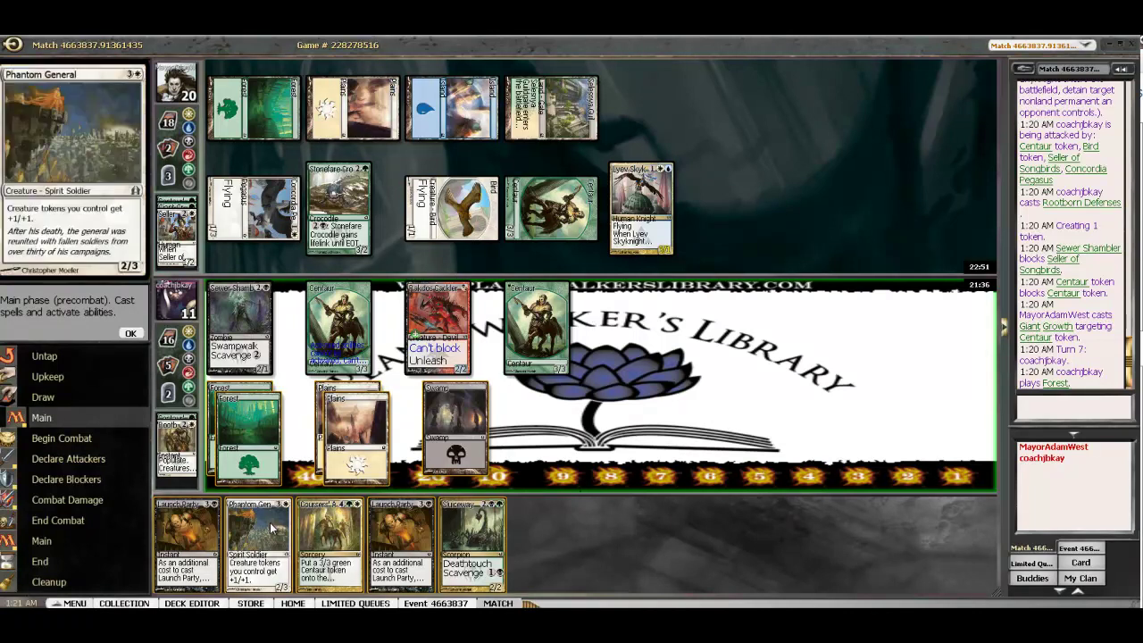
left_click(270, 528)
left_click(262, 433)
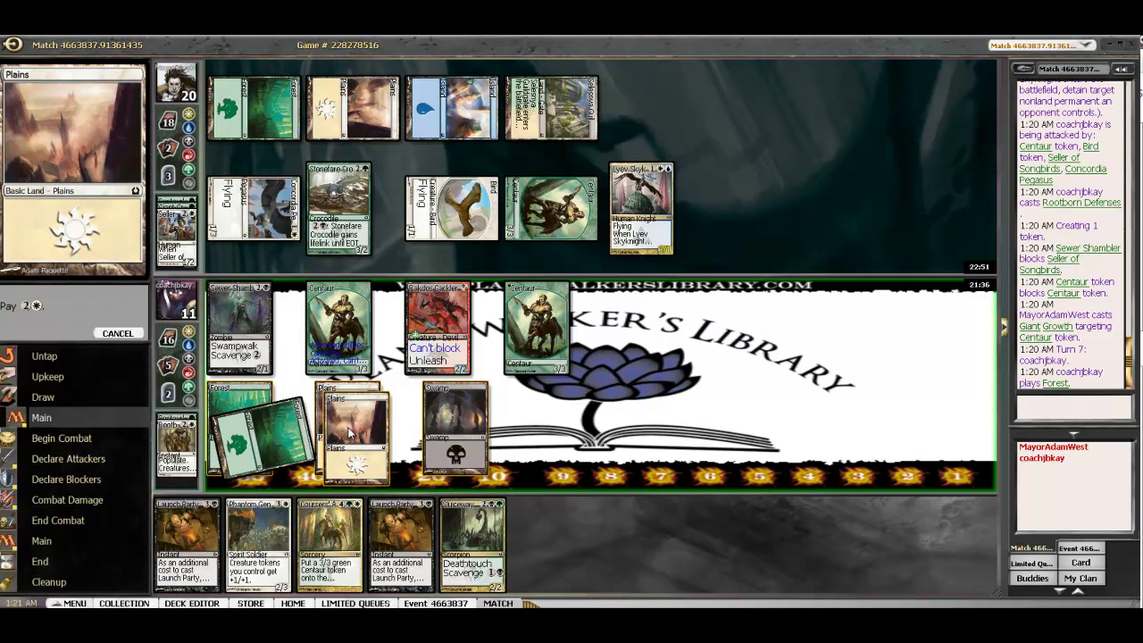
left_click(353, 429)
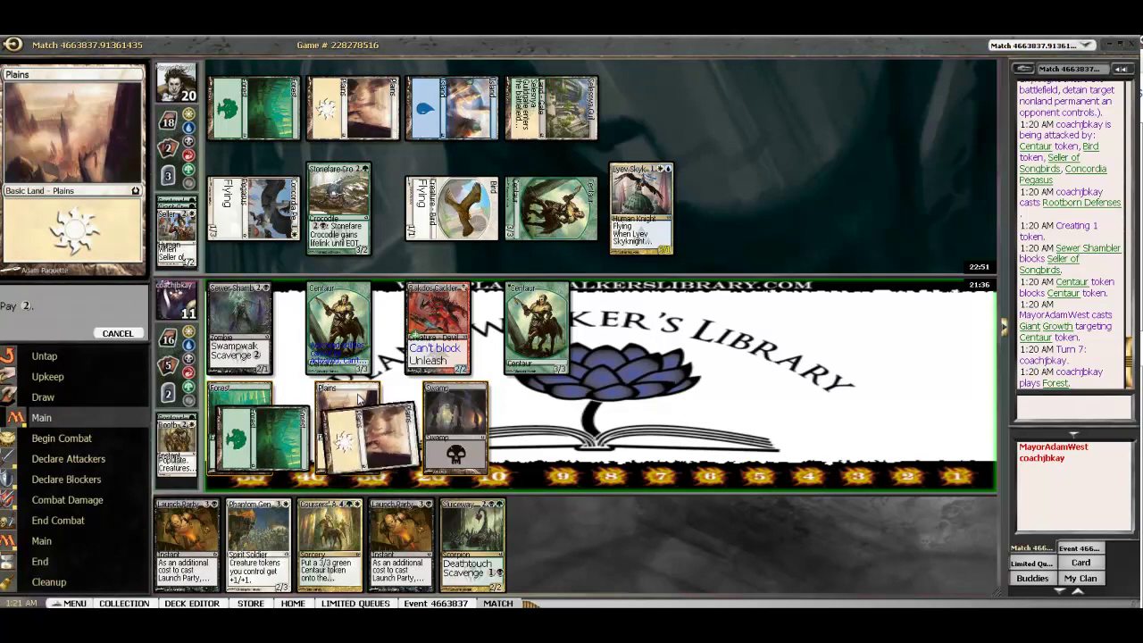
left_click(453, 413)
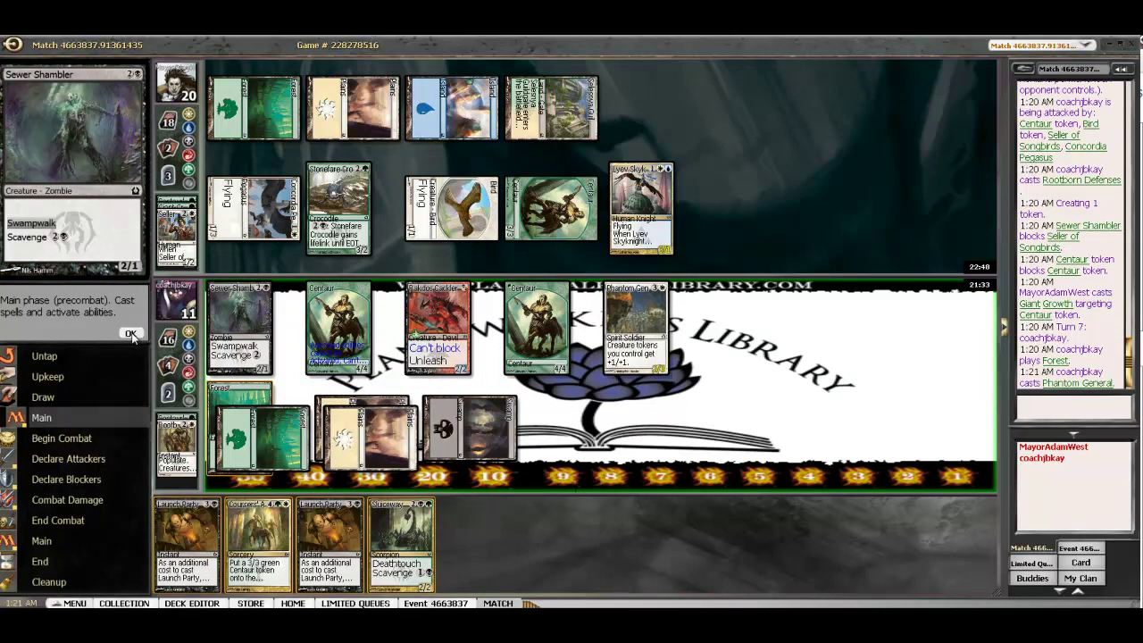
Declare only the Centaur token as an attacker and dismiss the tournament complete notice.
left_click(131, 334)
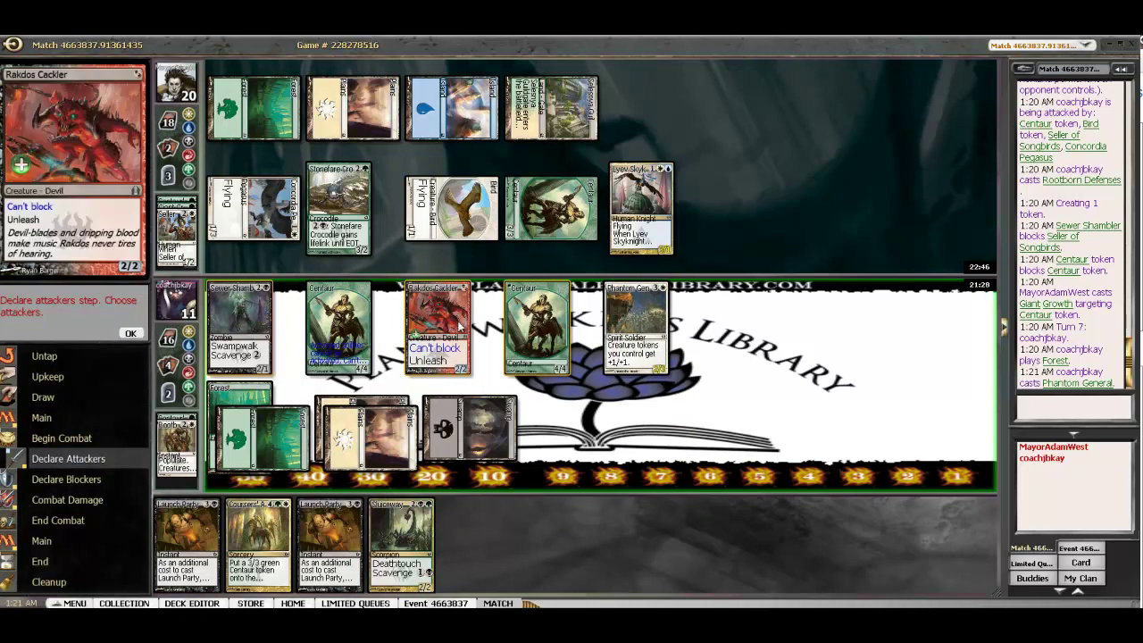
left_click(535, 326)
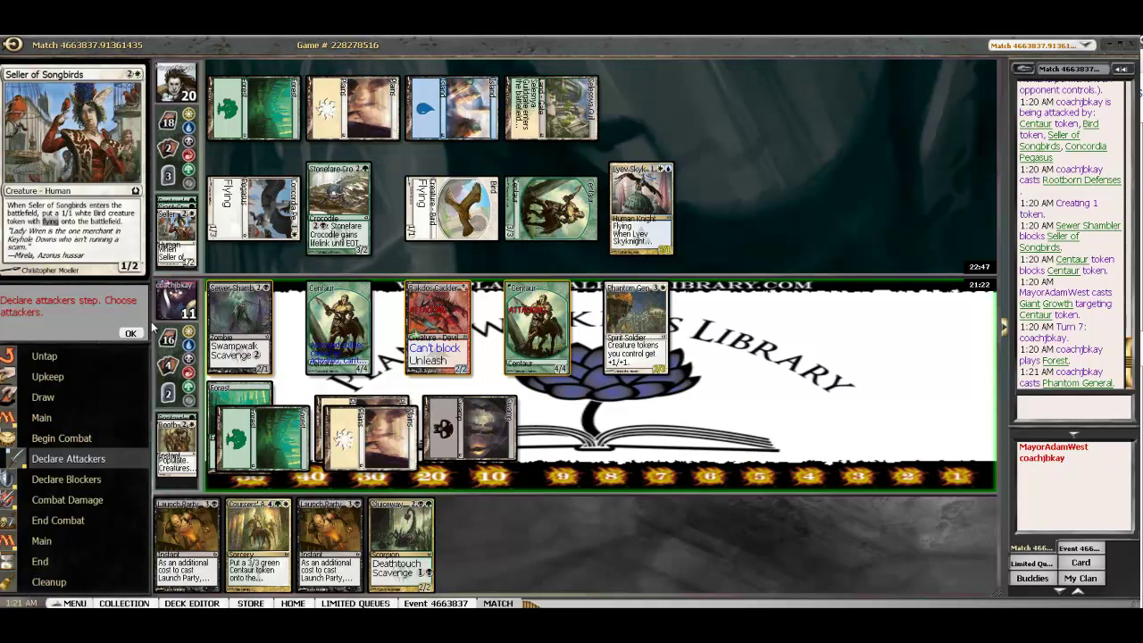
left_click(246, 326)
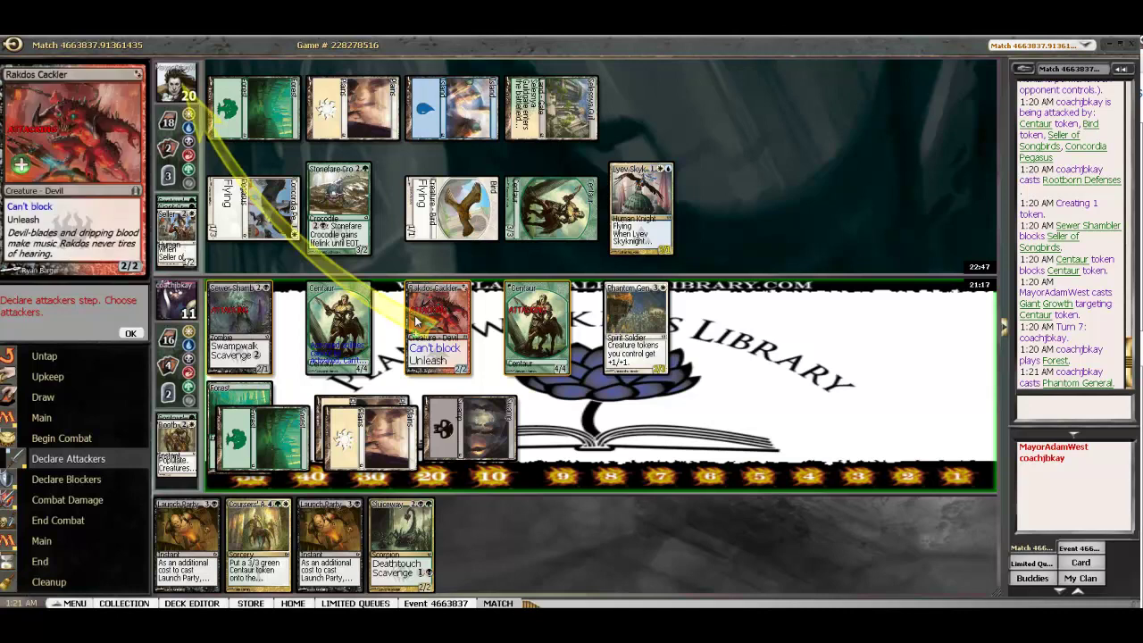
left_click(237, 326)
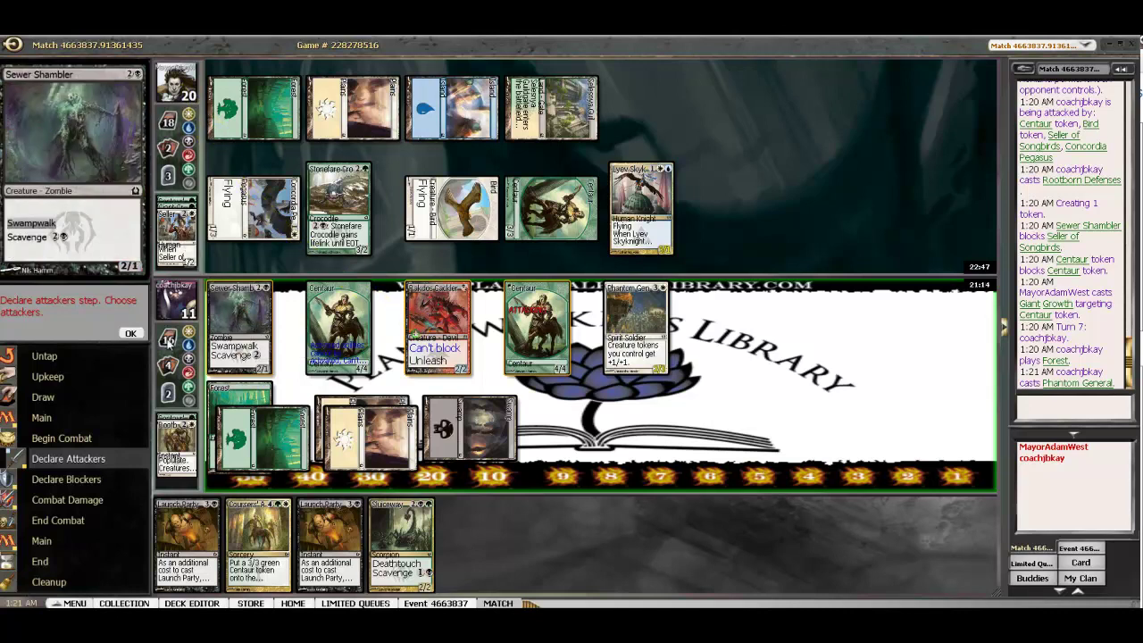
left_click(131, 333)
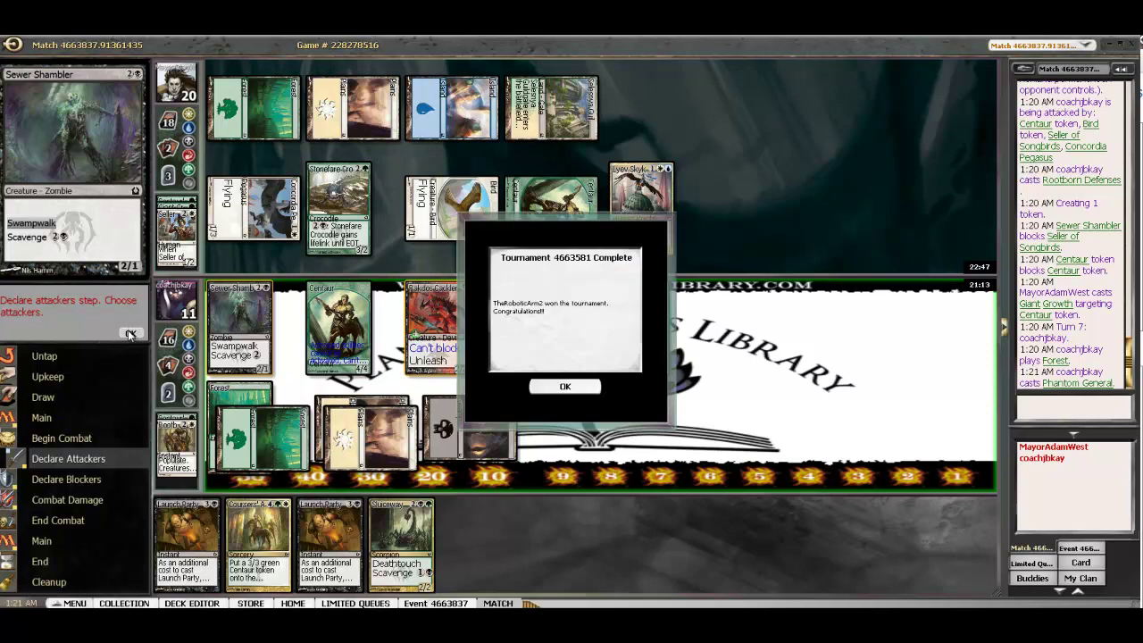
left_click(565, 386)
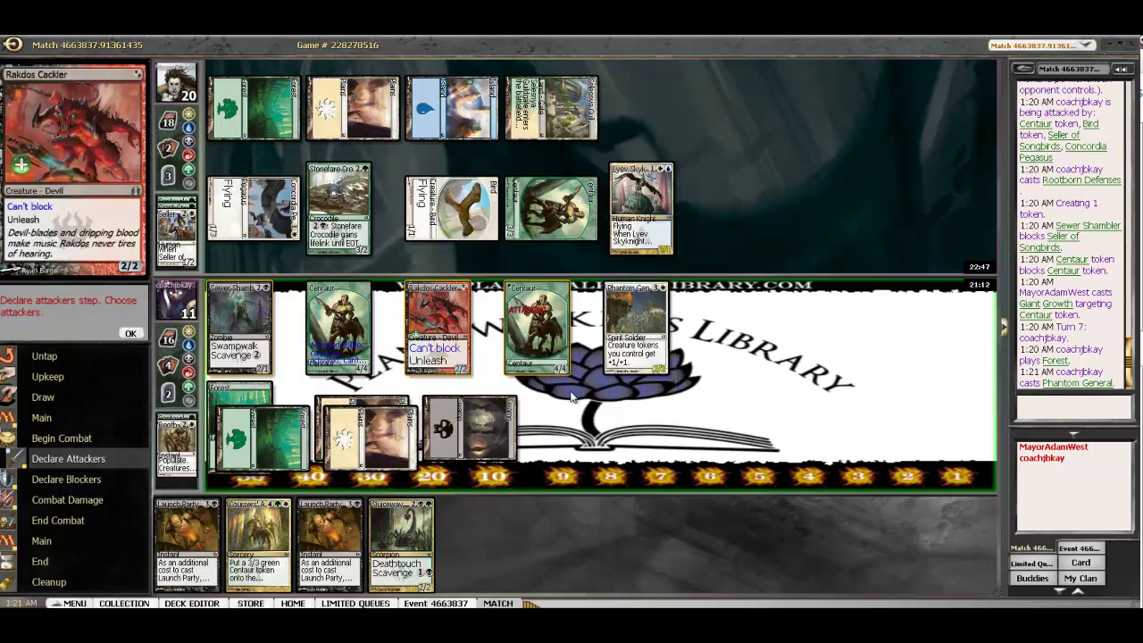
Attack with the Centaur token, dropping MayorAdamWest to 16, then end the turn.
left_click(130, 333)
left_click(130, 333)
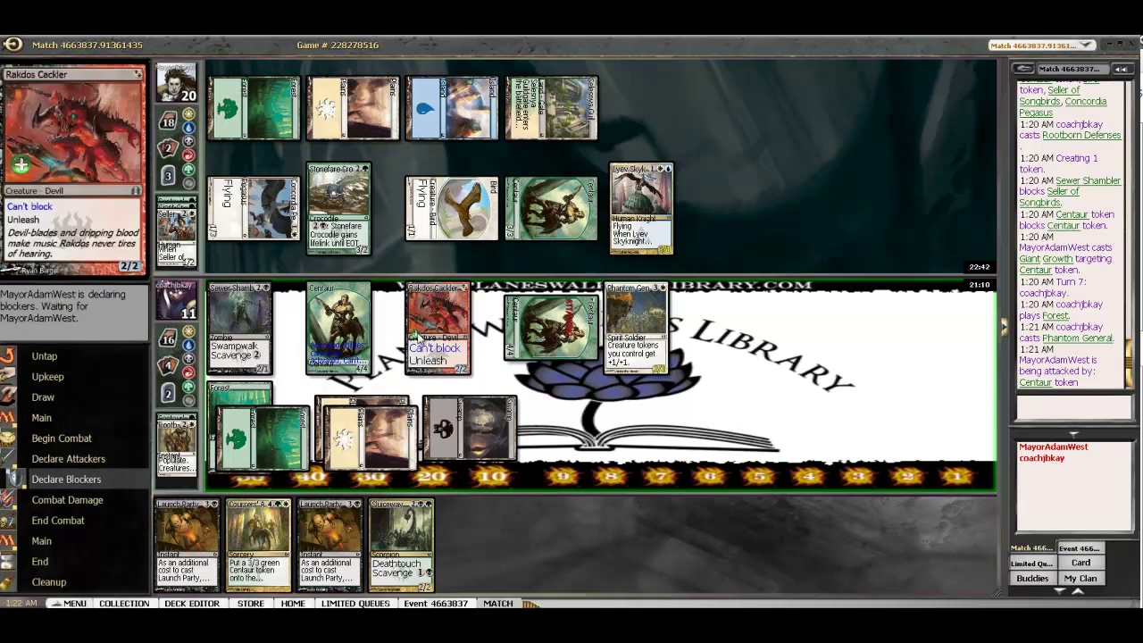
left_click(131, 333)
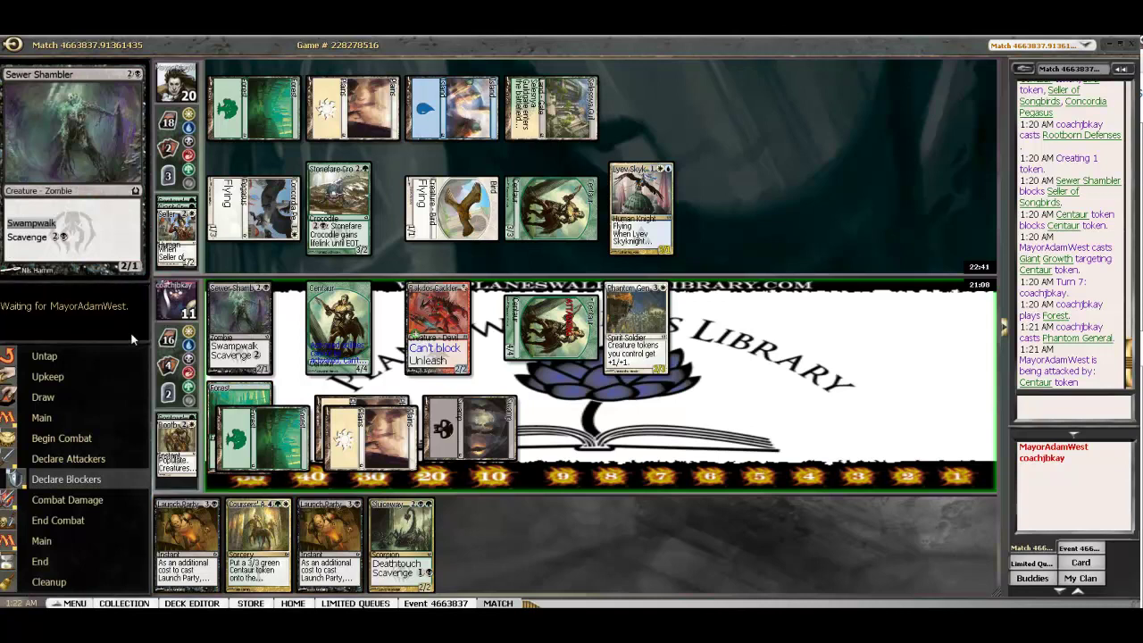
left_click(132, 333)
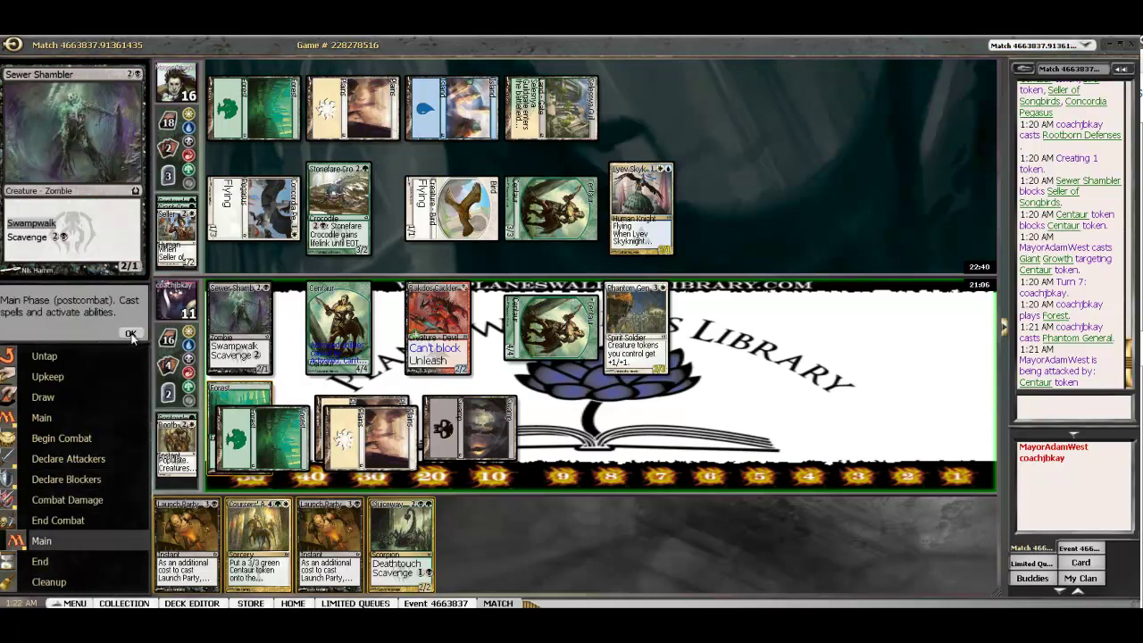
left_click(131, 333)
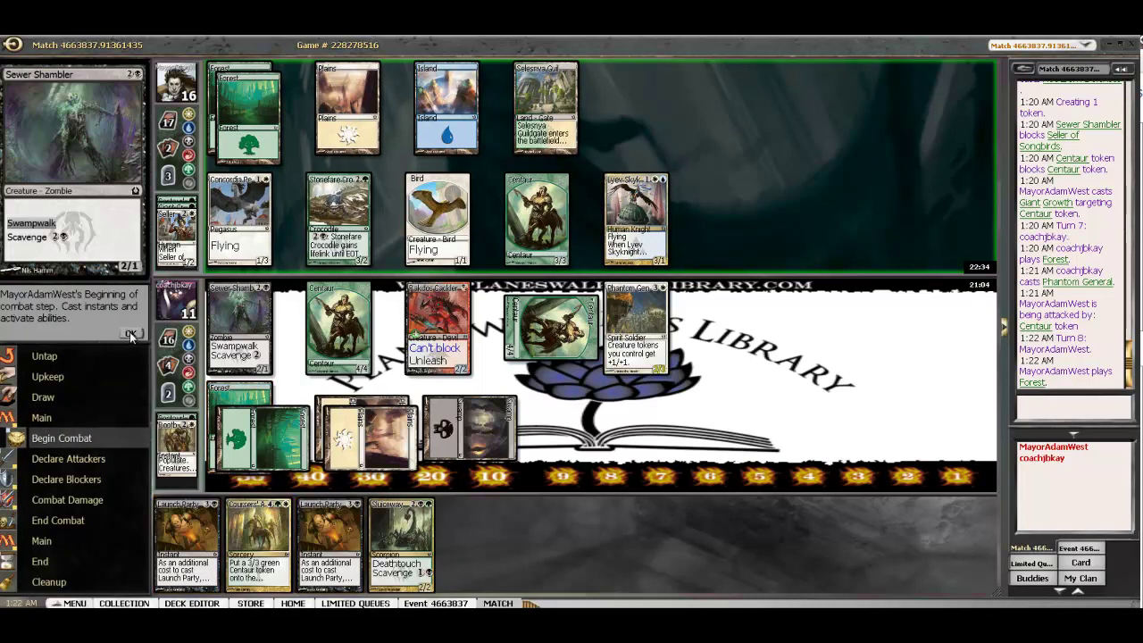
Take the Skyknight, Bird token and Pegasus attack unblocked, falling to 6, then let Deadbridge Goliath resolve.
left_click(132, 334)
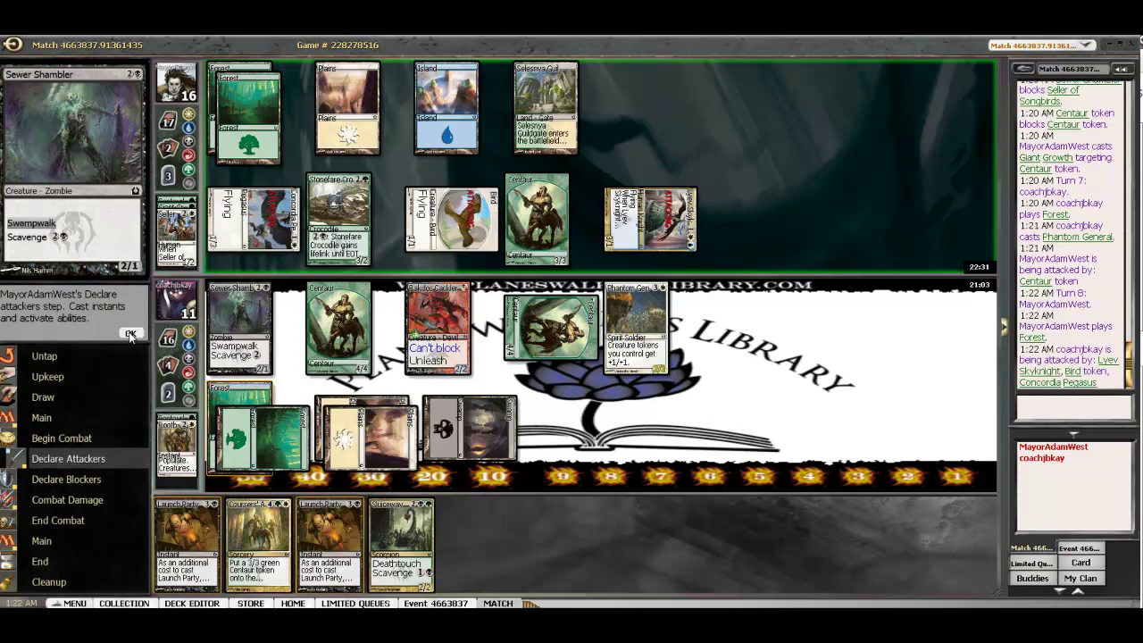
left_click(132, 334)
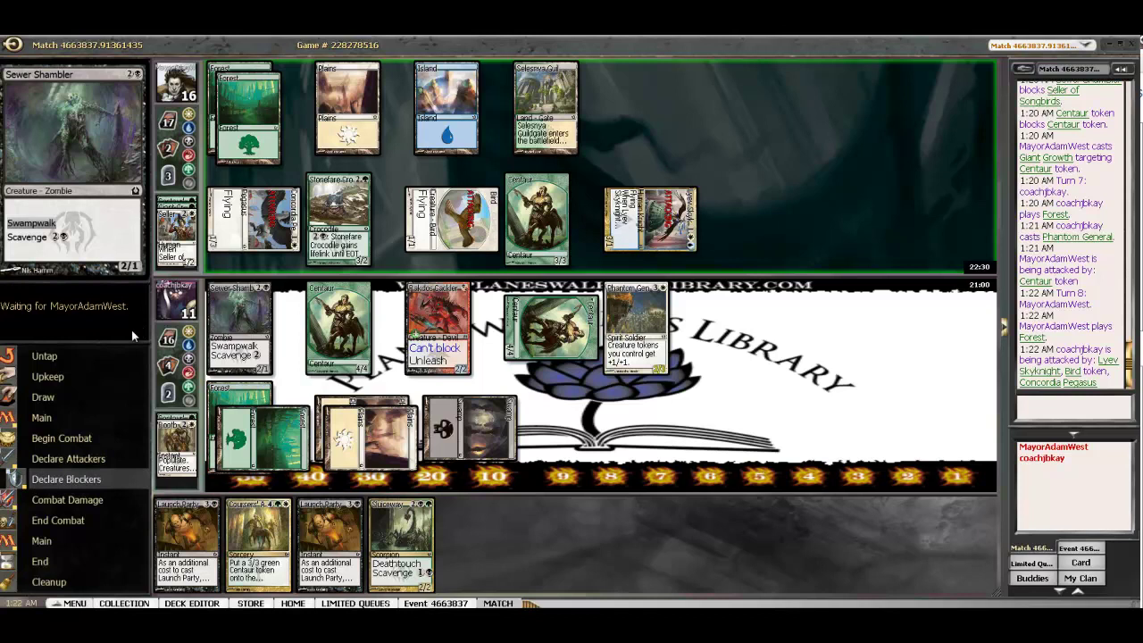
left_click(132, 334)
left_click(131, 334)
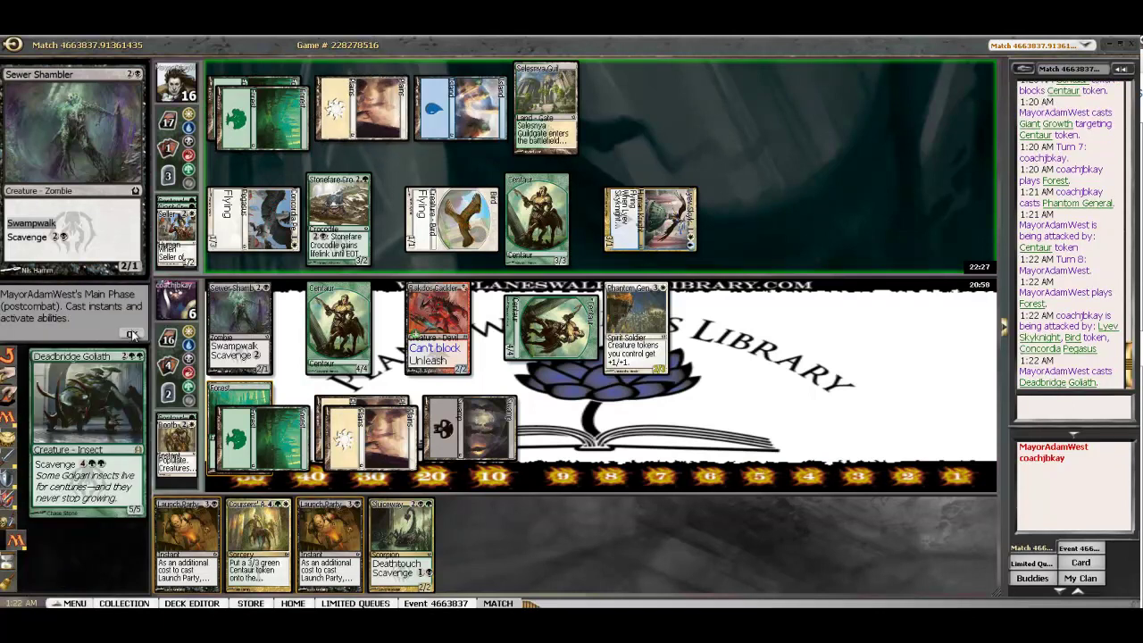
left_click(131, 334)
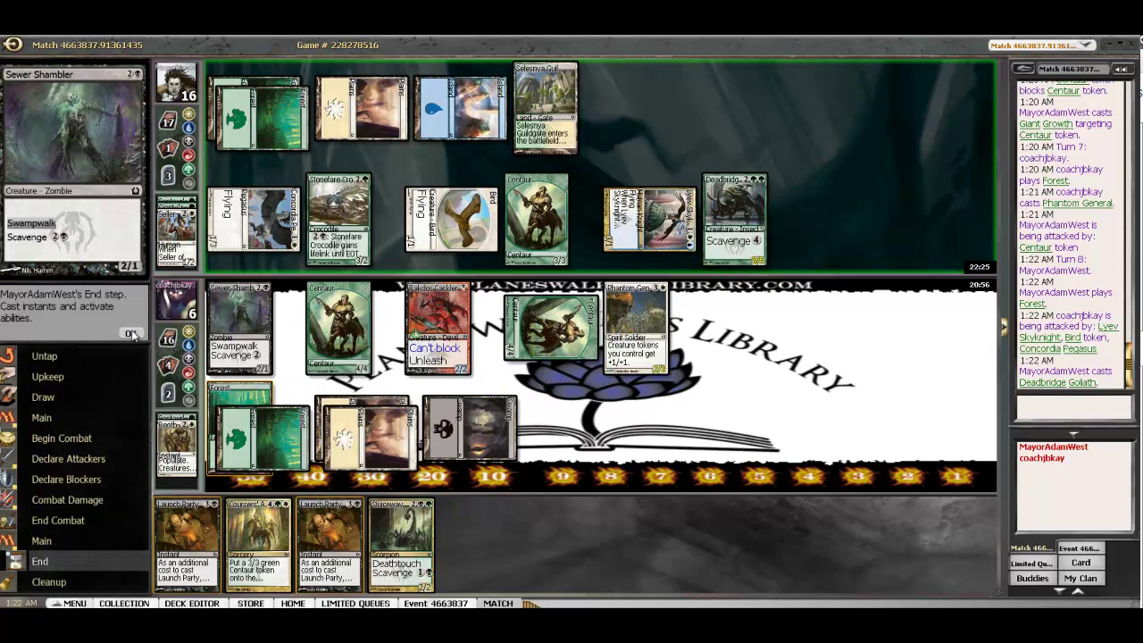
Play the drawn Plains on turn eight, then pass the turn without attacking.
left_click(131, 333)
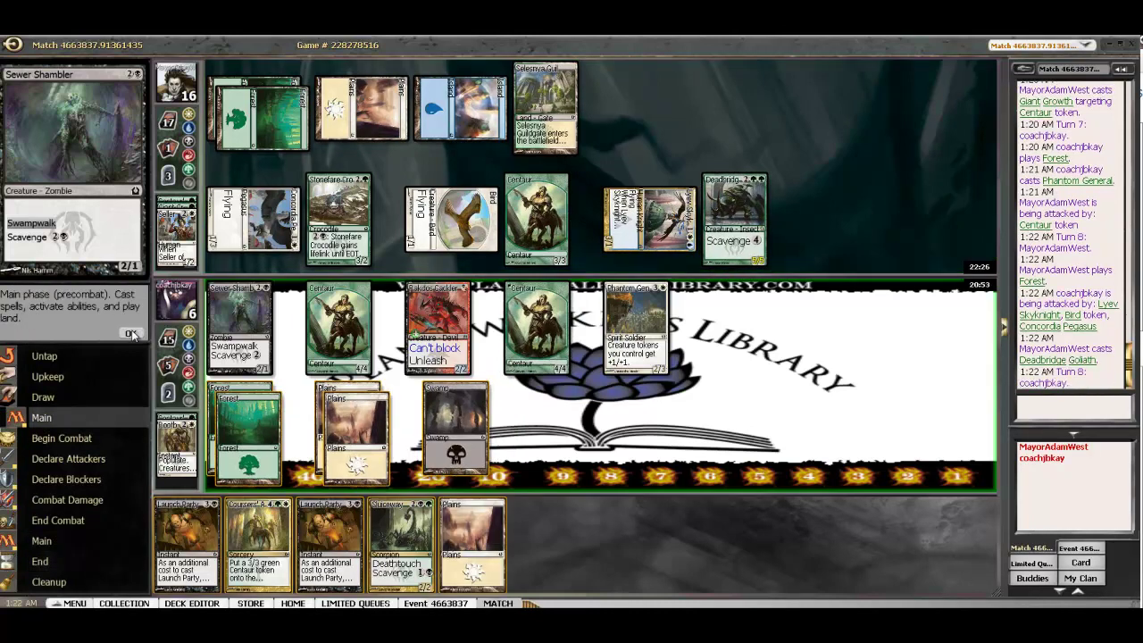
double_click(451, 523)
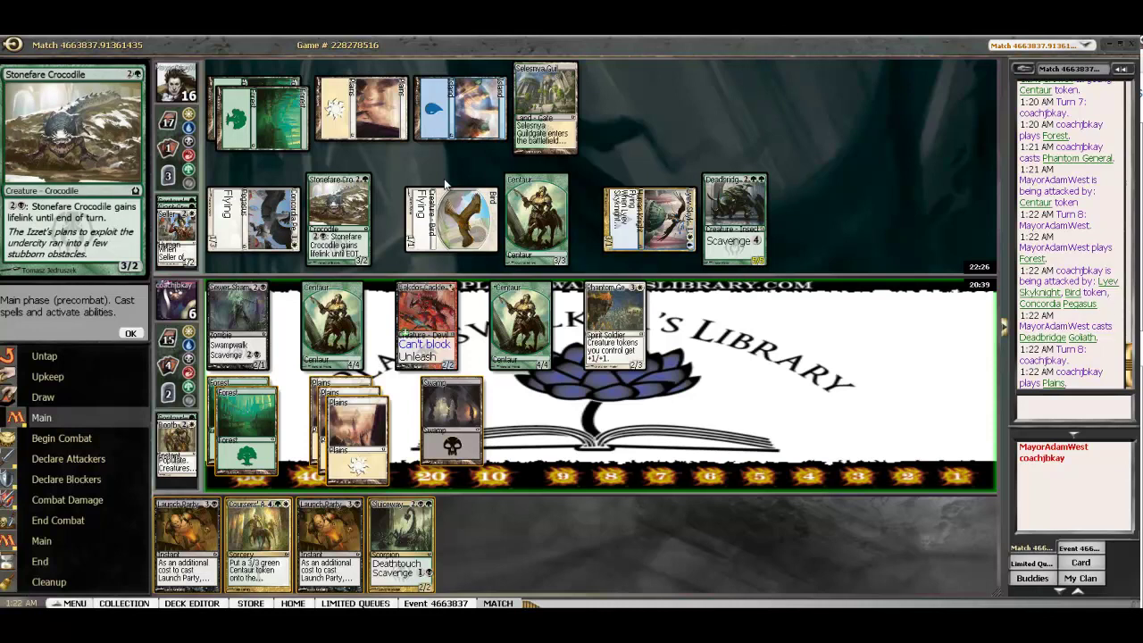
left_click(131, 333)
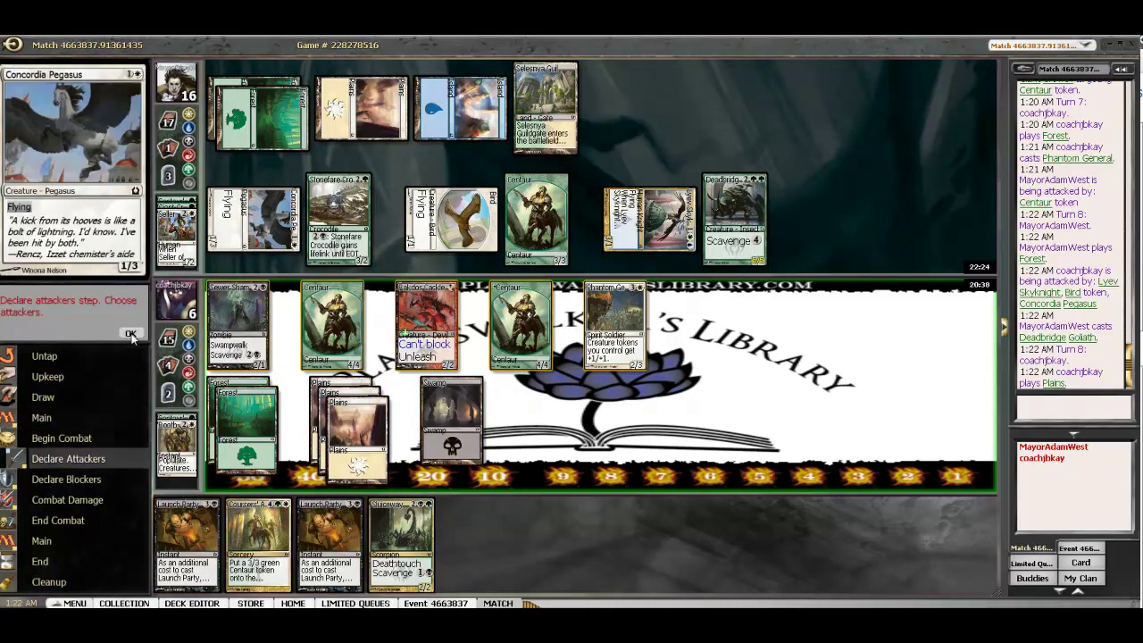
left_click(131, 333)
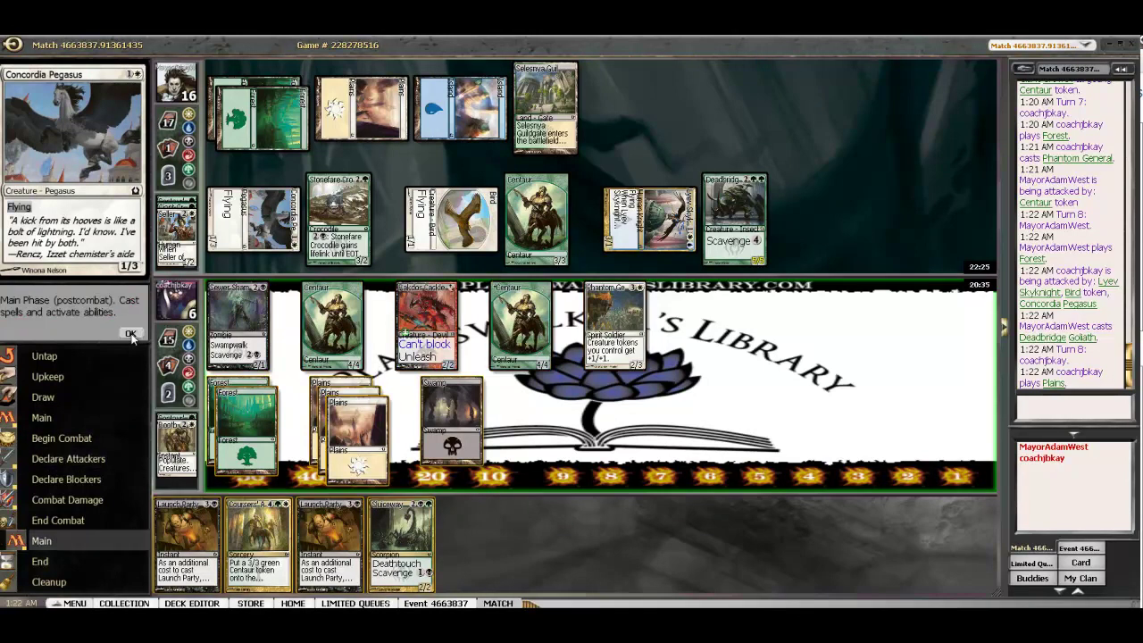
left_click(131, 334)
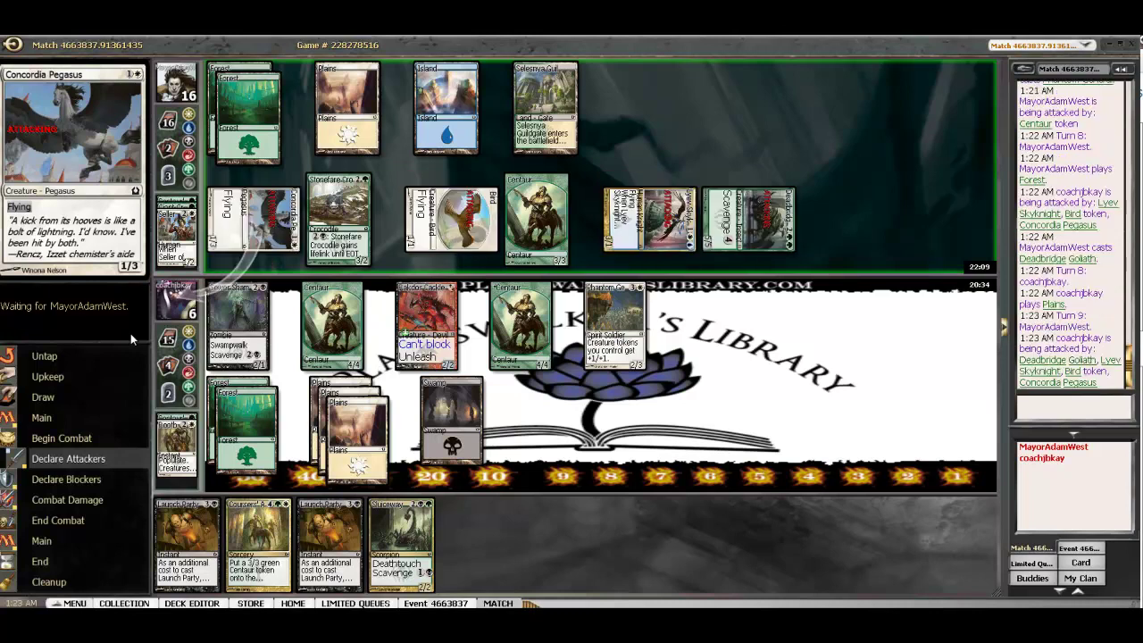
Double-block Deadbridge Goliath with both Centaur tokens.
left_click(131, 334)
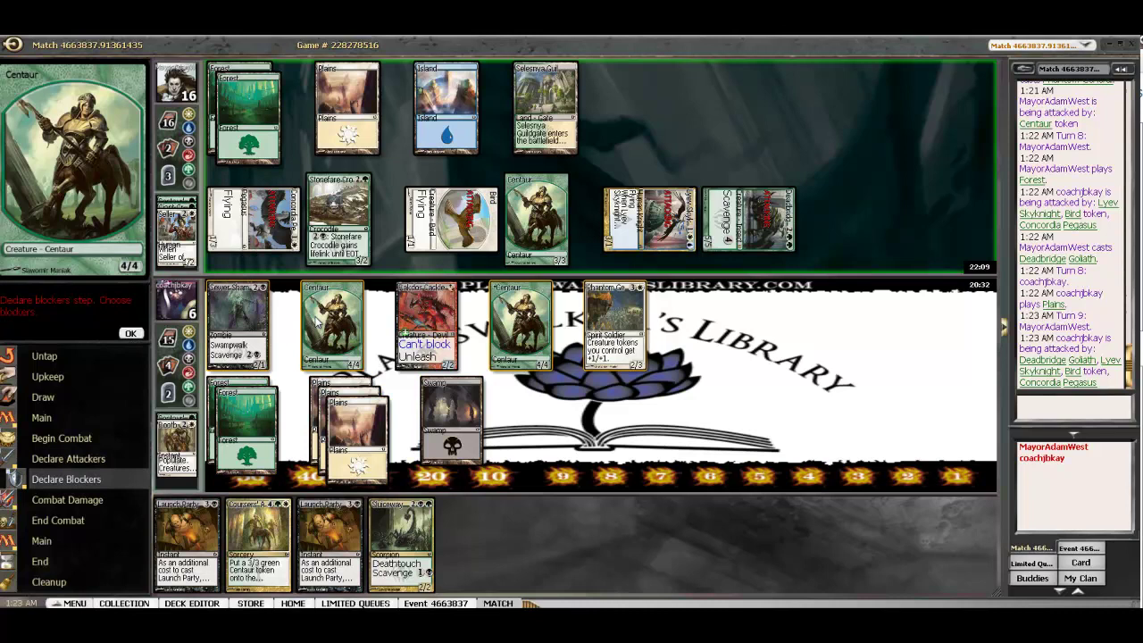
left_click_drag(317, 322, 748, 219)
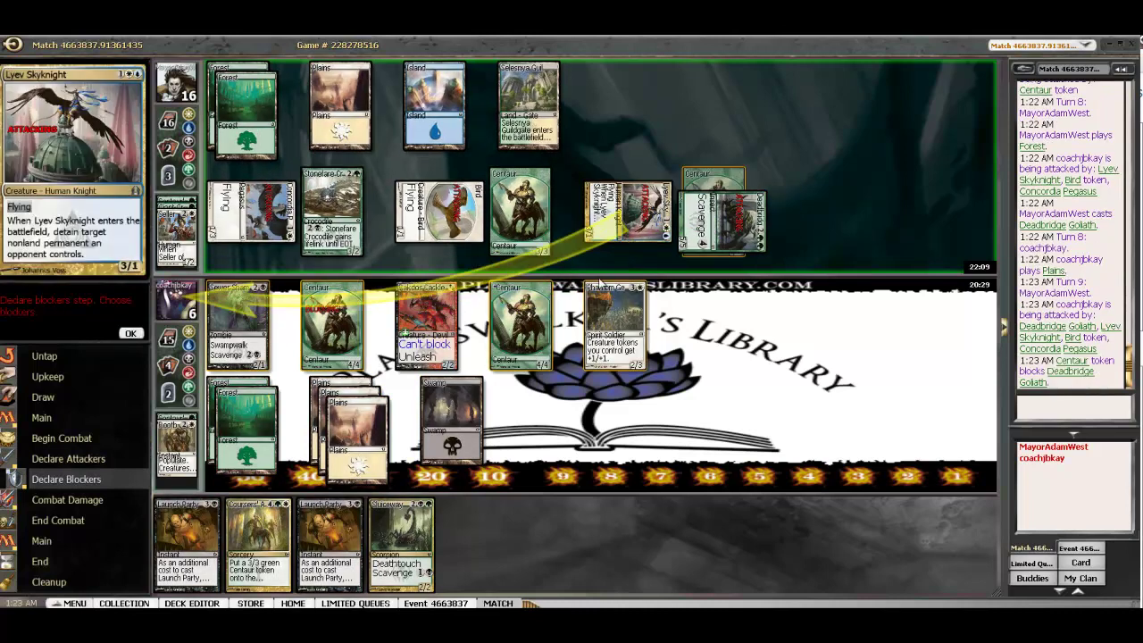
left_click_drag(521, 322, 724, 219)
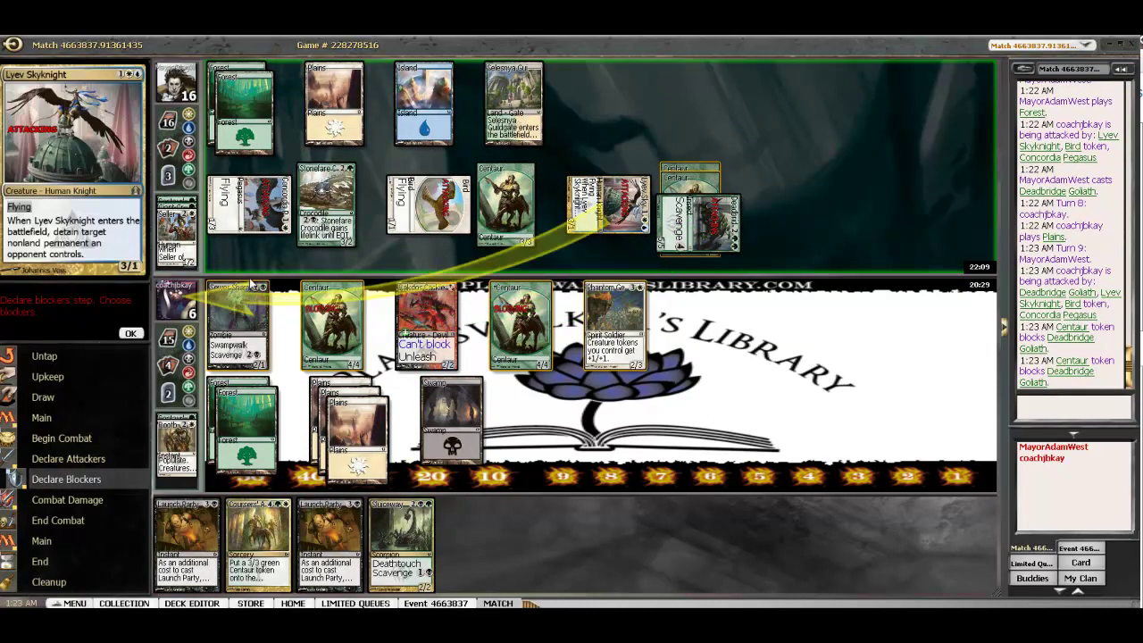
left_click(131, 333)
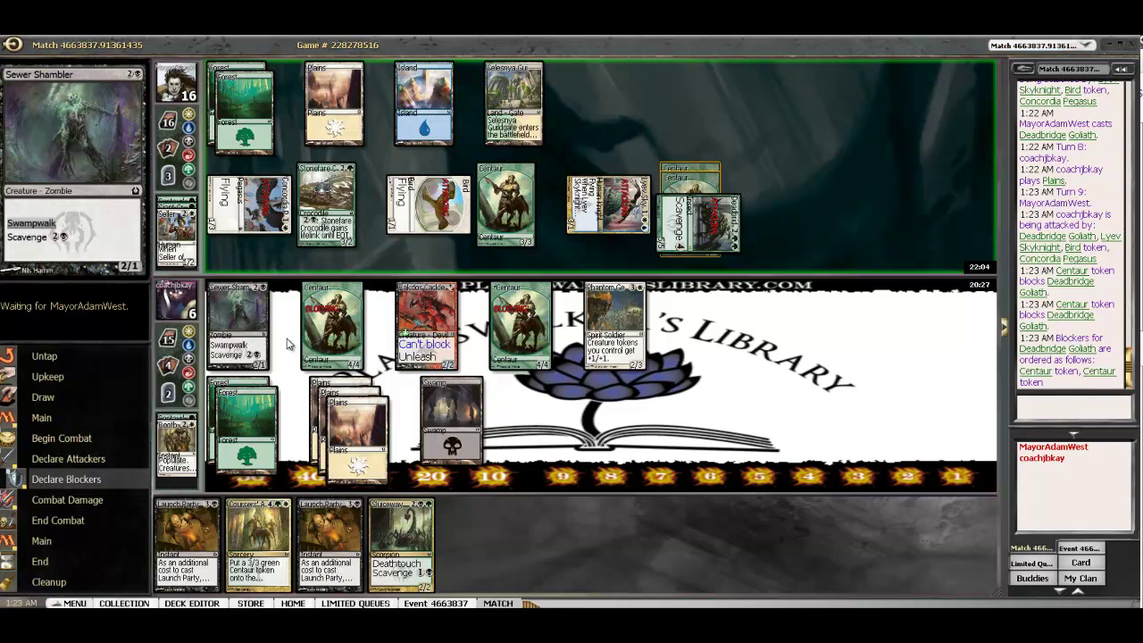
Cast Launch Party at Lyev Skyknight, paying five lands and sacrificing Rakdos Cackler.
double_click(329, 536)
left_click(607, 206)
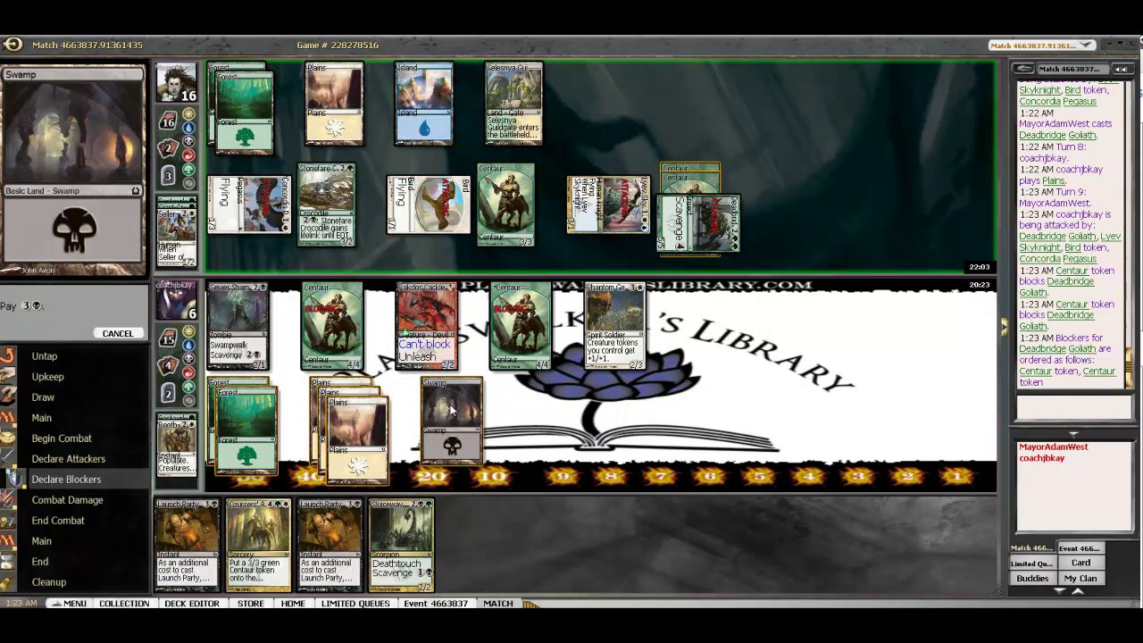
left_click(451, 415)
left_click(344, 406)
left_click(246, 416)
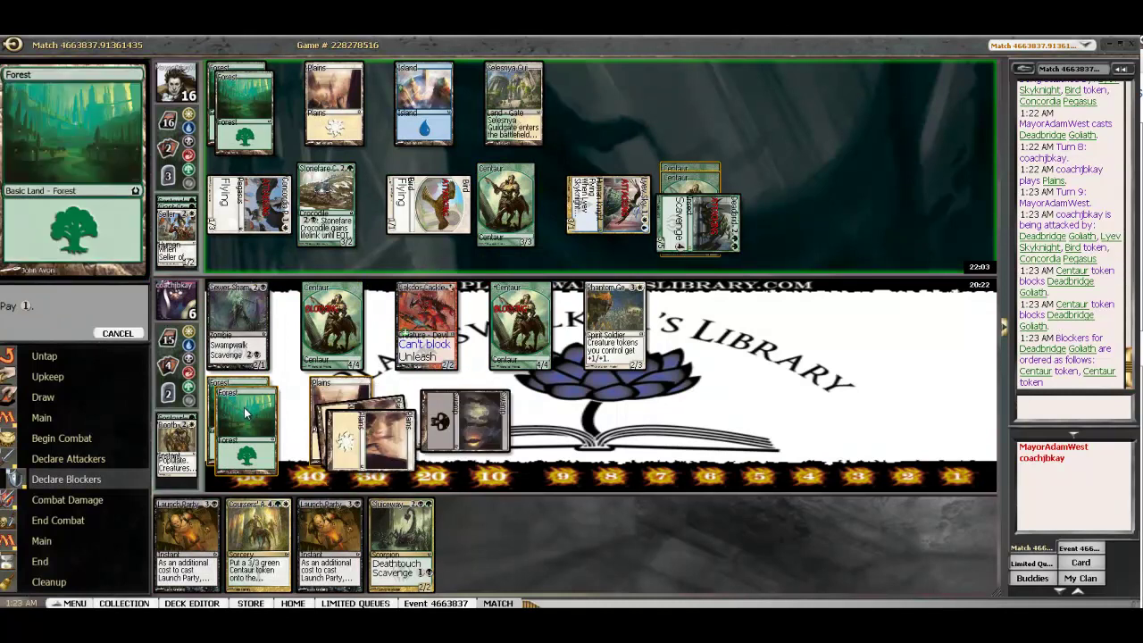
left_click(317, 415)
left_click(427, 326)
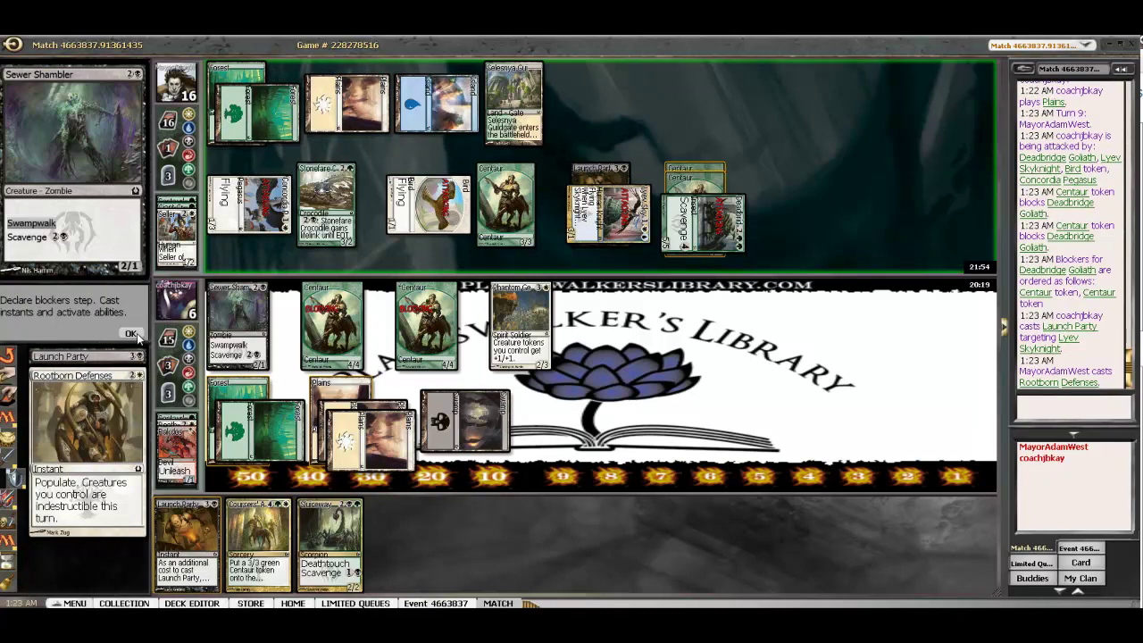
left_click(131, 333)
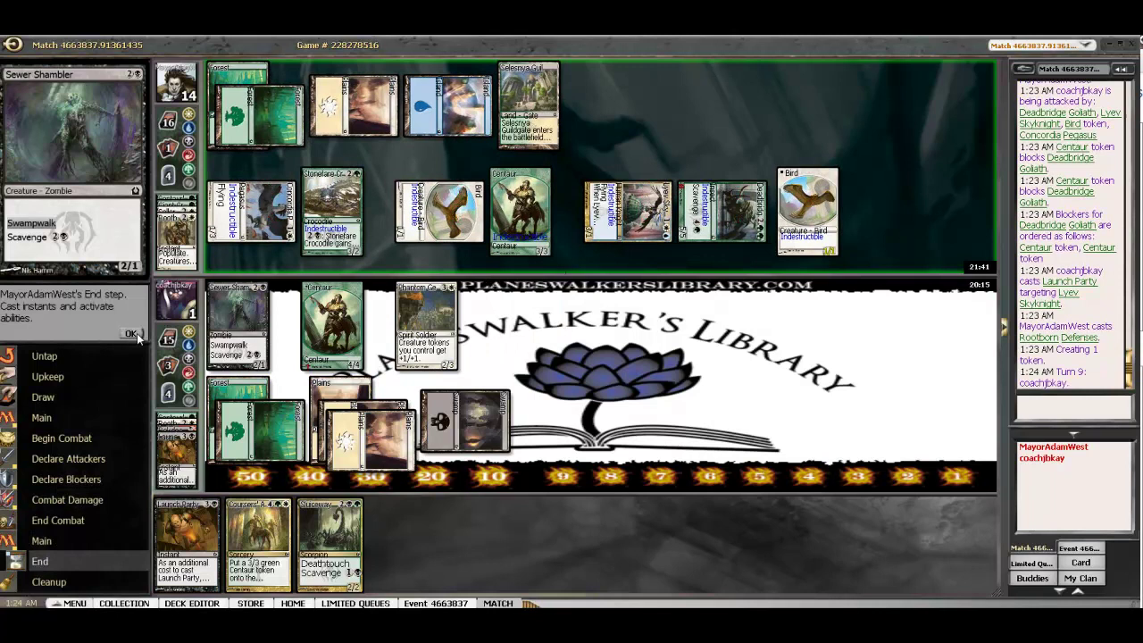
Concede game three and dismiss the results.
right_click(636, 411)
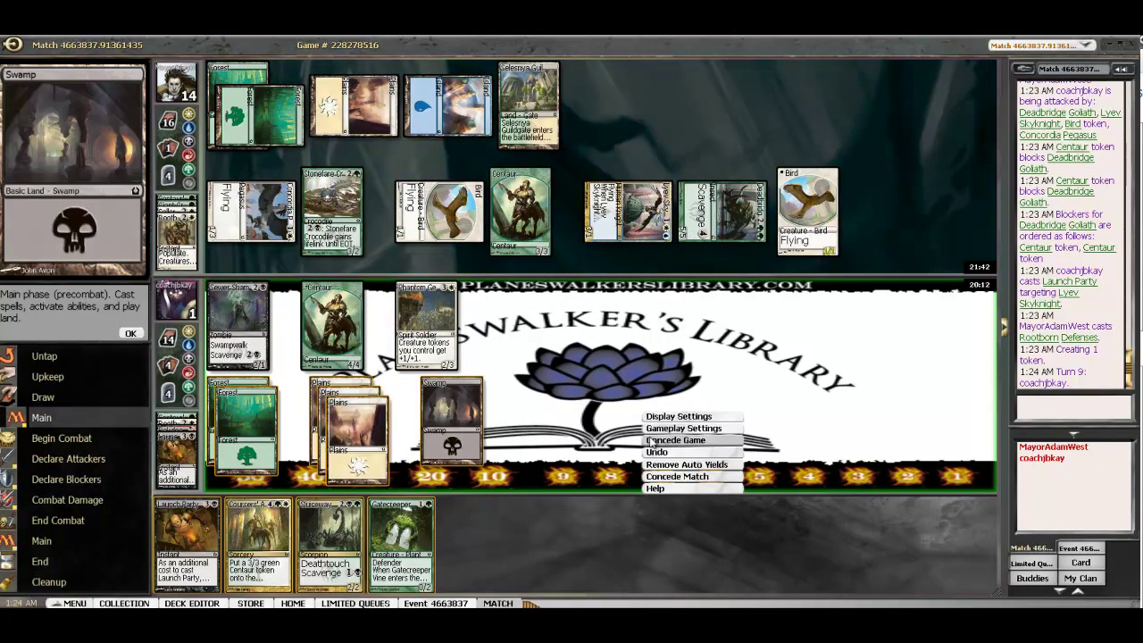
left_click(688, 442)
left_click(523, 386)
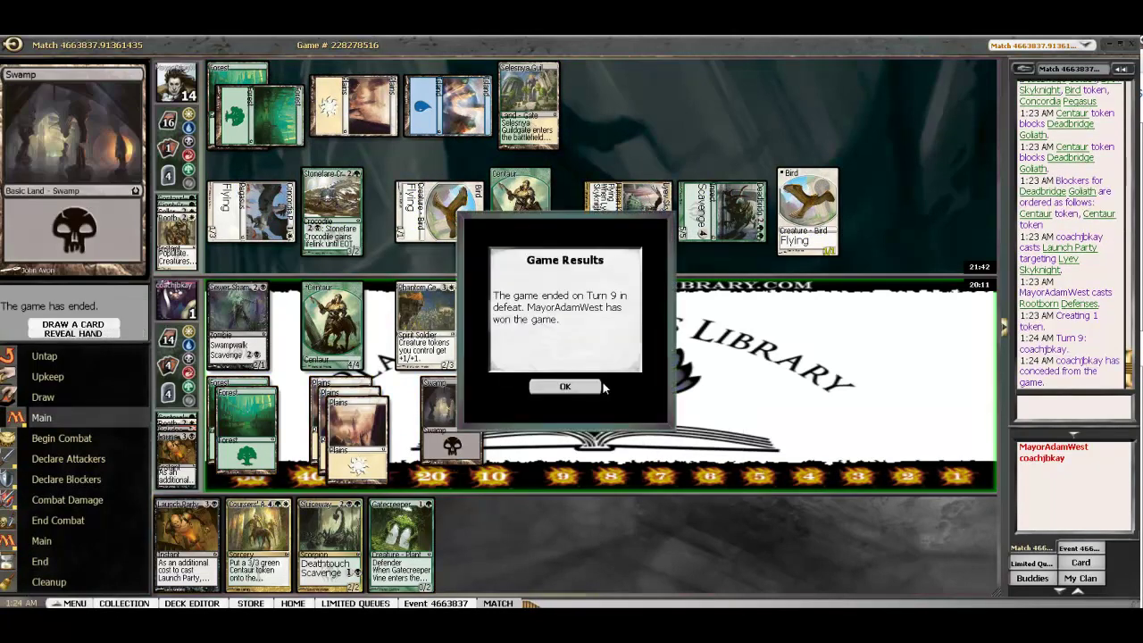
left_click(602, 381)
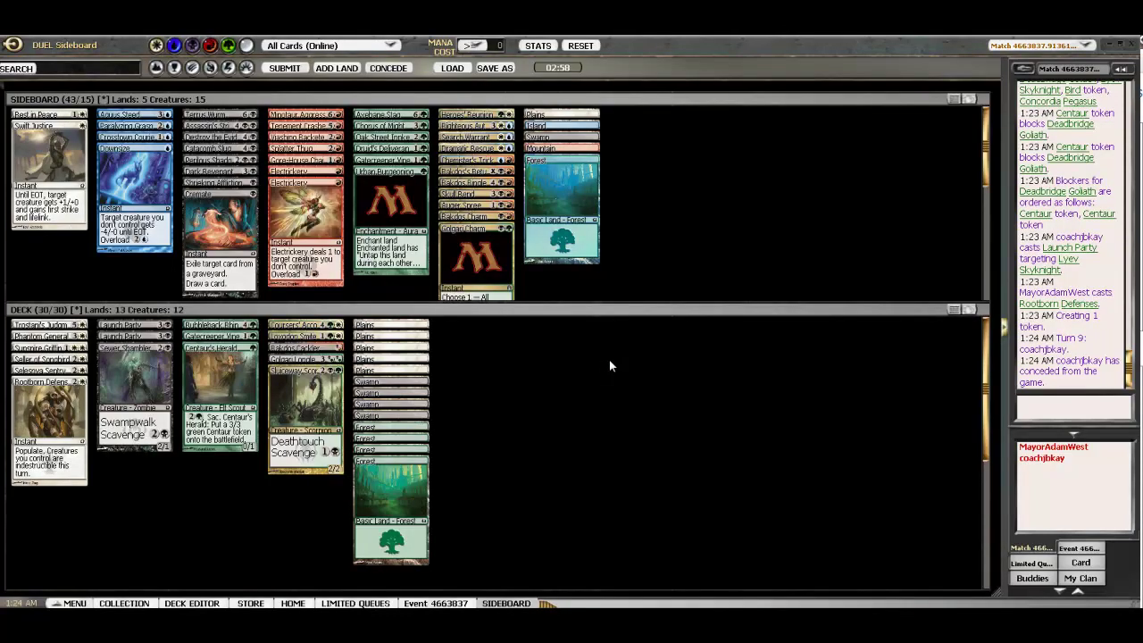
Arrange the deck by colour, bring in Golgari Charm from the sideboard, and submit the deck.
right_click(556, 373)
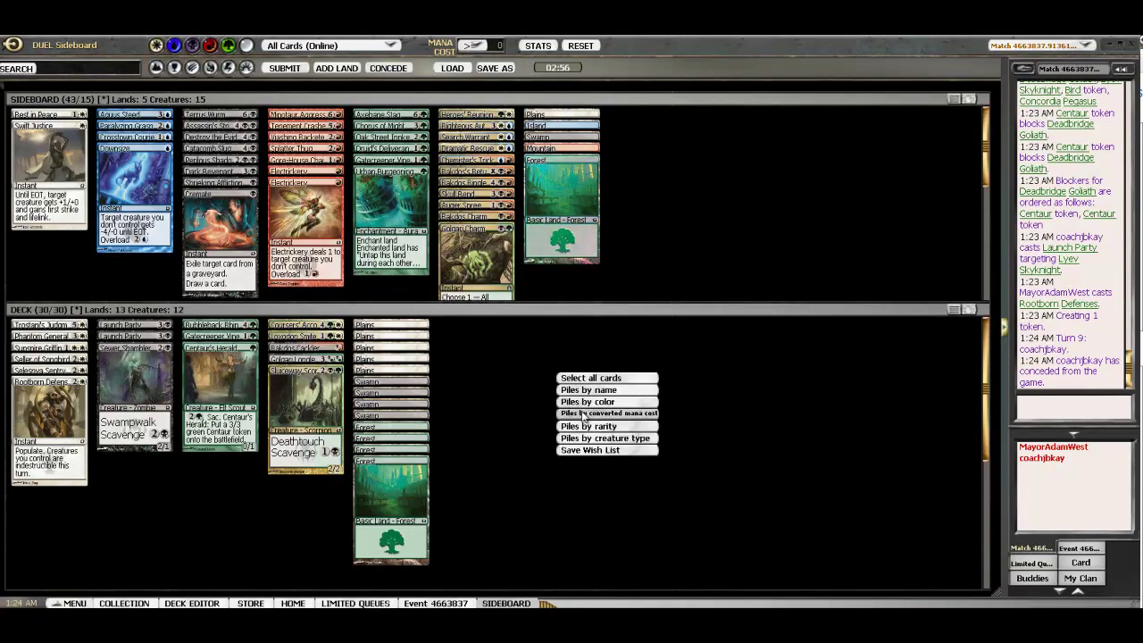
left_click(586, 402)
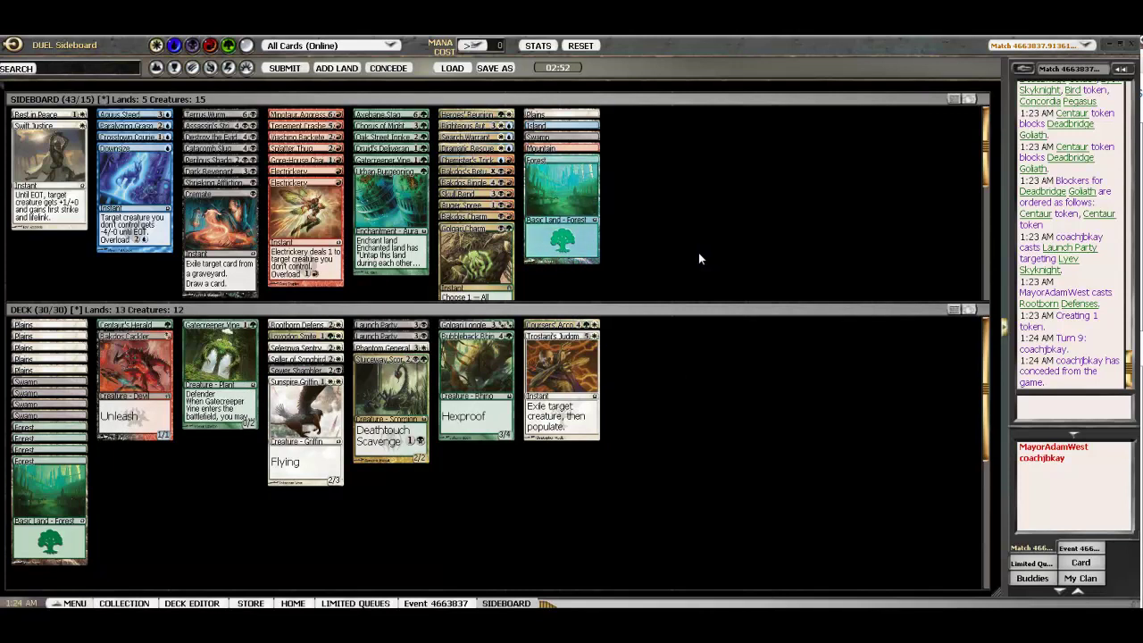
double_click(489, 259)
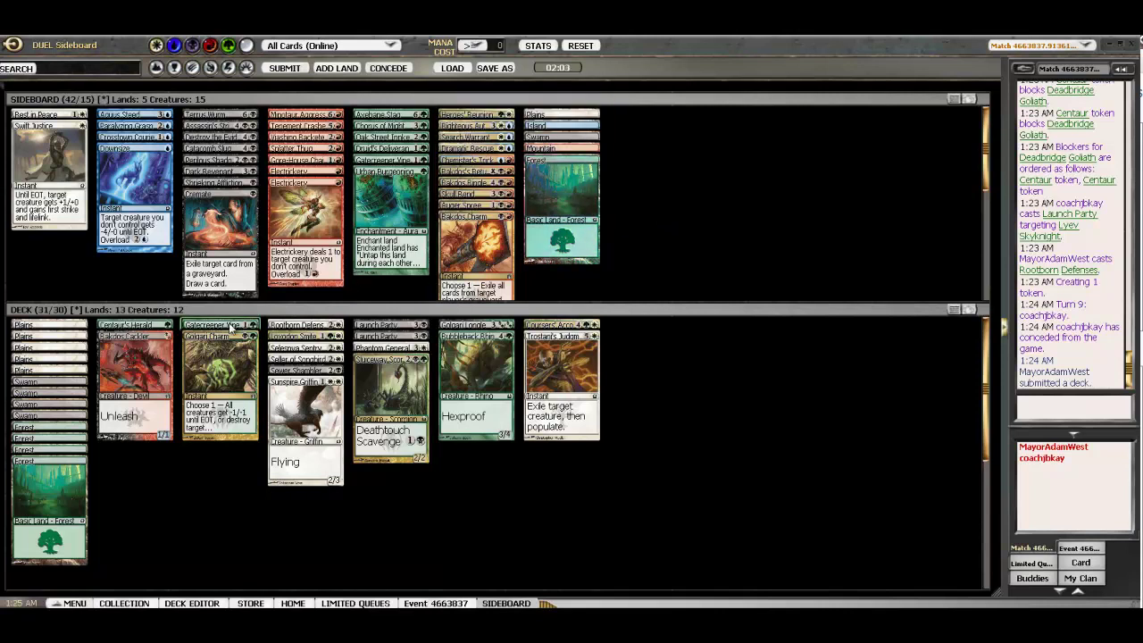
left_click(284, 67)
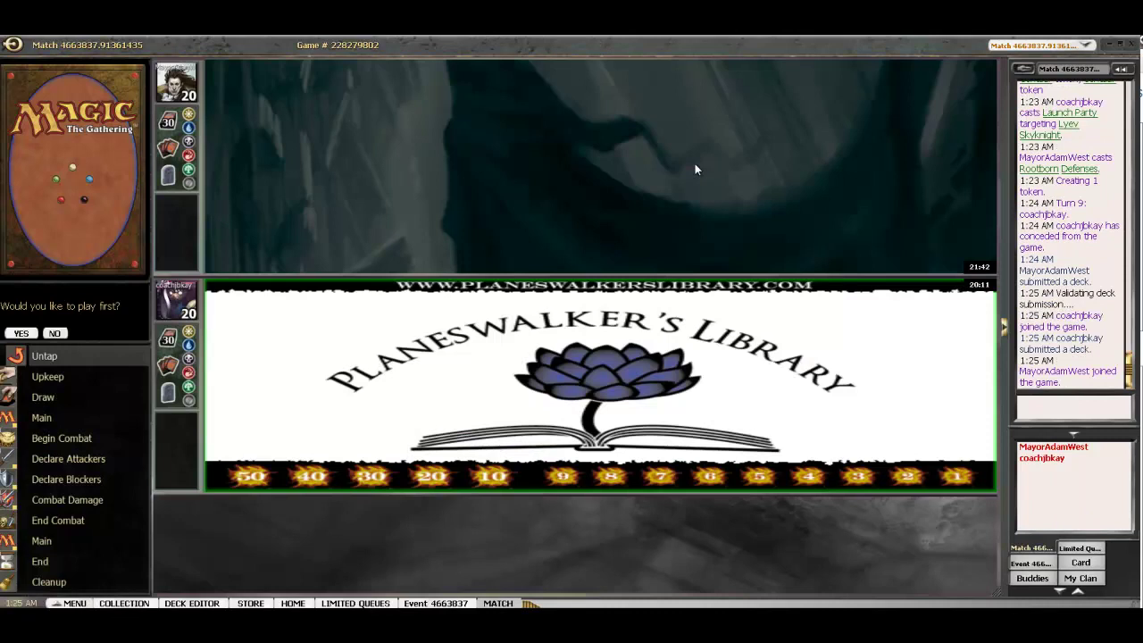
Choose to play first, keep the opening hand, play a Plains, and pass through the opponent's turn.
left_click(21, 334)
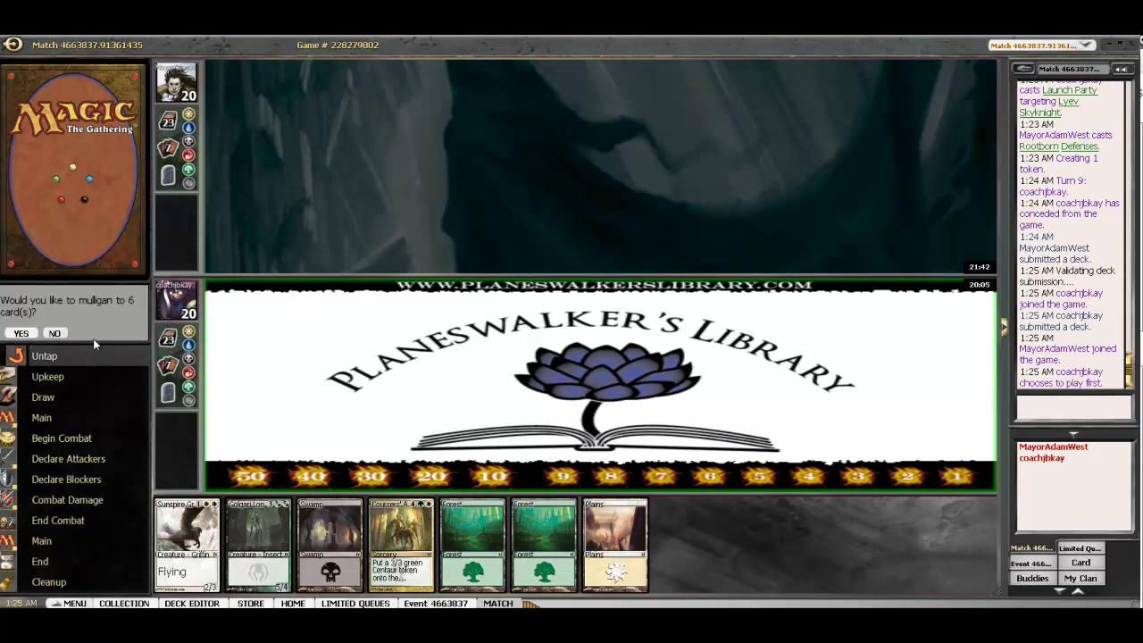
left_click(55, 333)
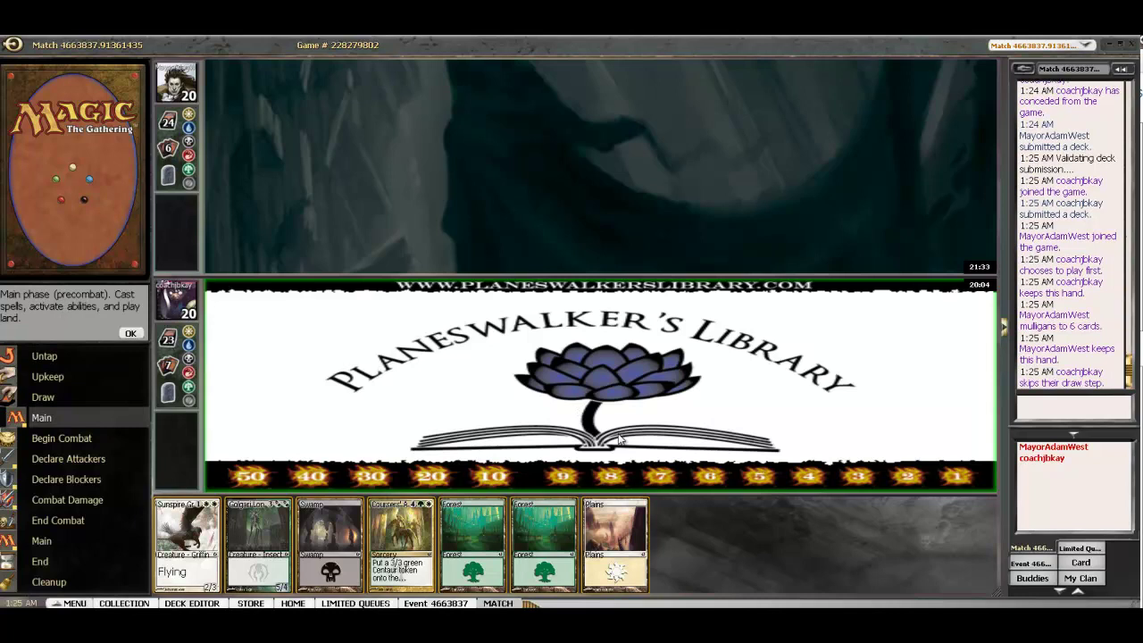
double_click(616, 536)
left_click(130, 334)
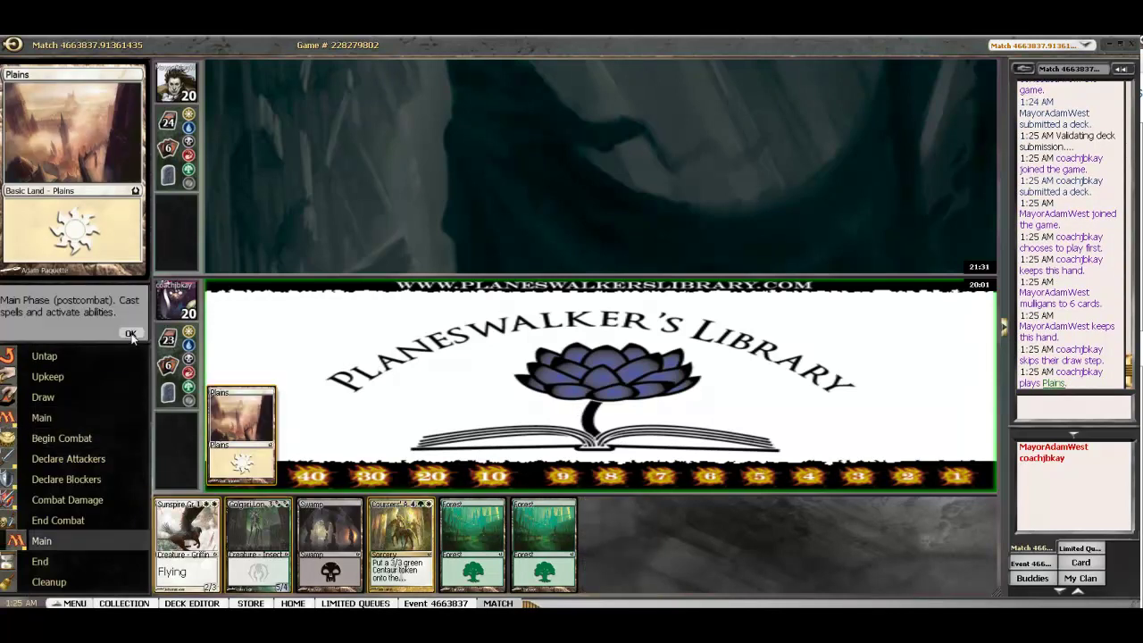
left_click(132, 338)
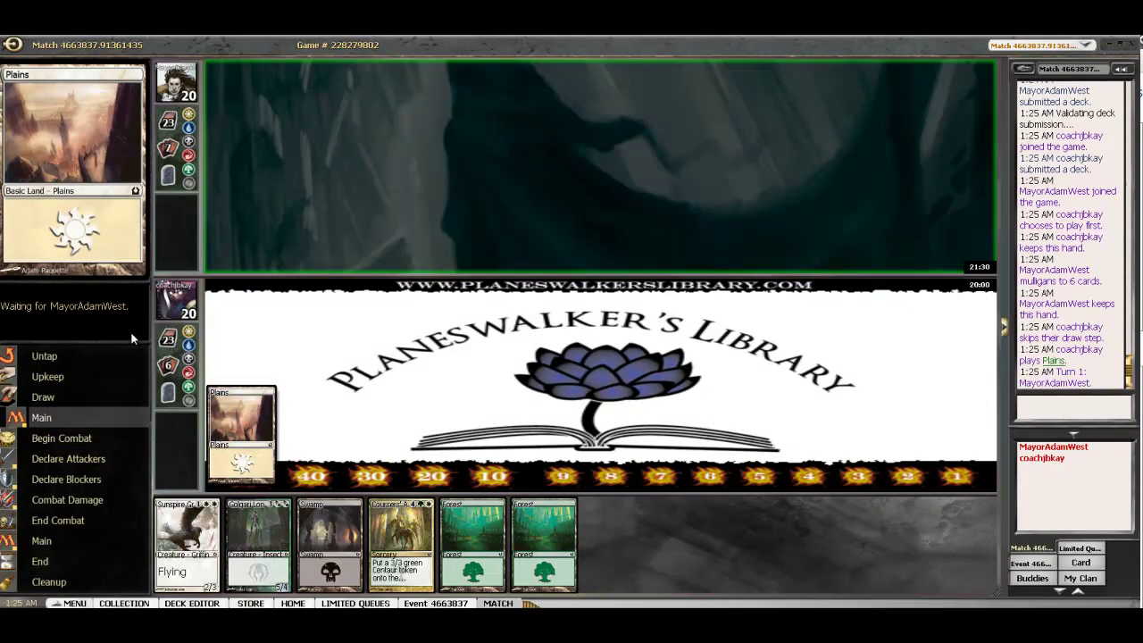
left_click(131, 334)
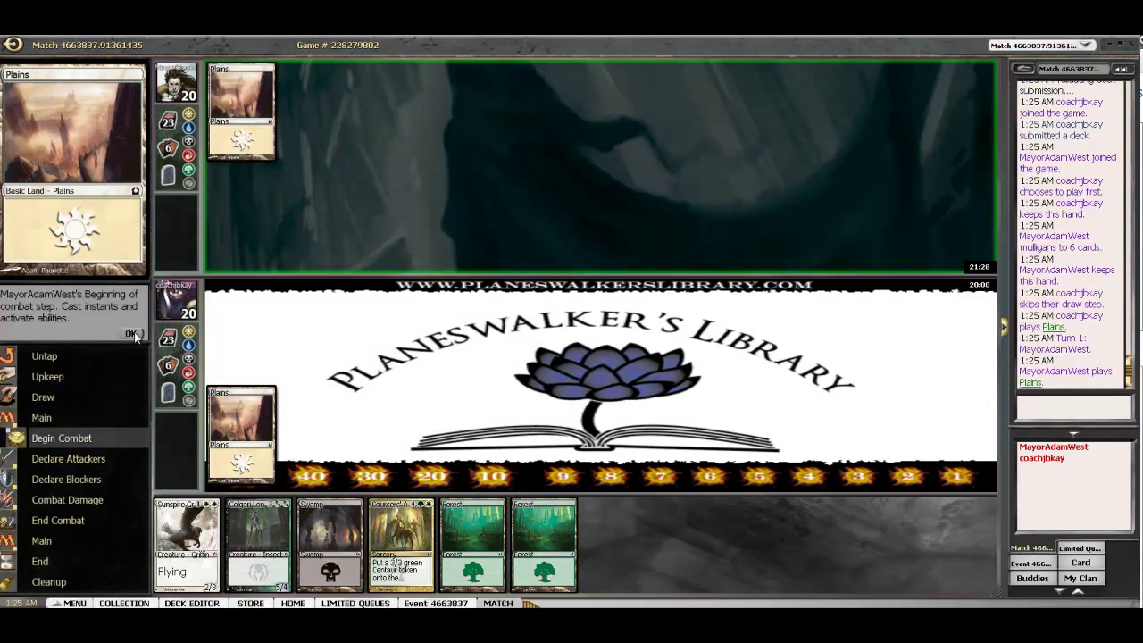
left_click(133, 334)
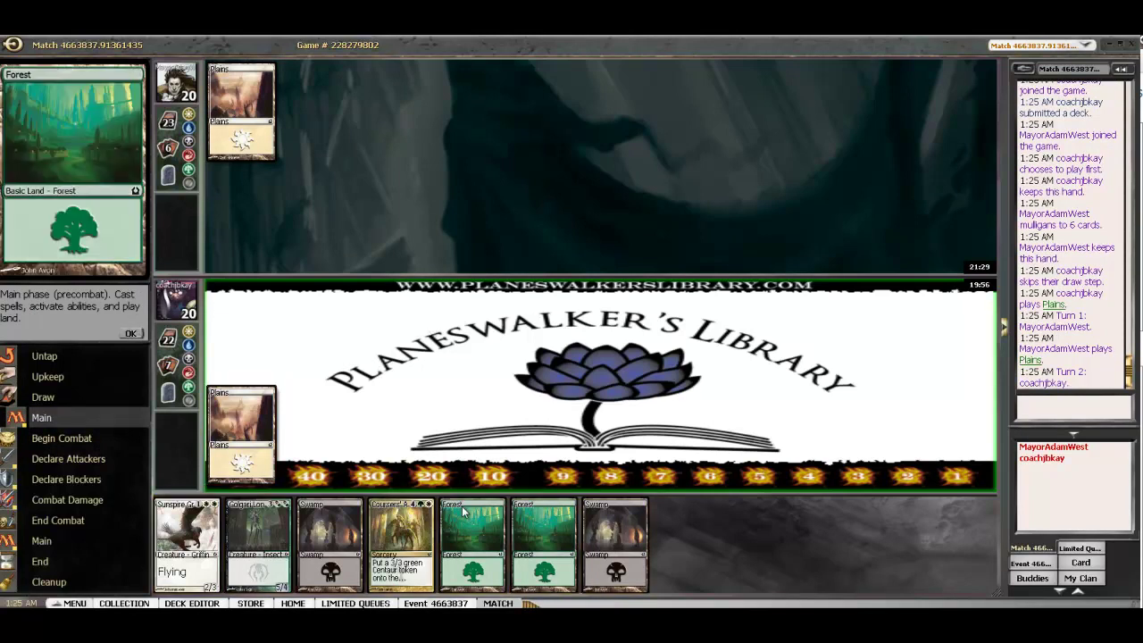
Play a Forest, pass the turn, and let Concordia Pegasus resolve.
double_click(472, 532)
left_click(131, 334)
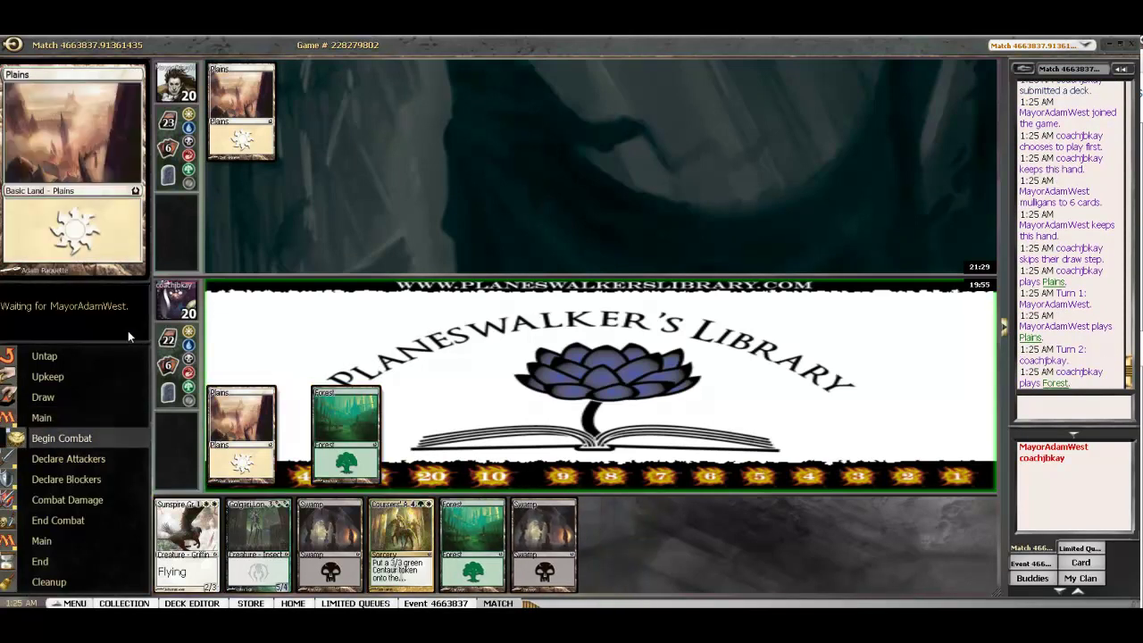
left_click(131, 334)
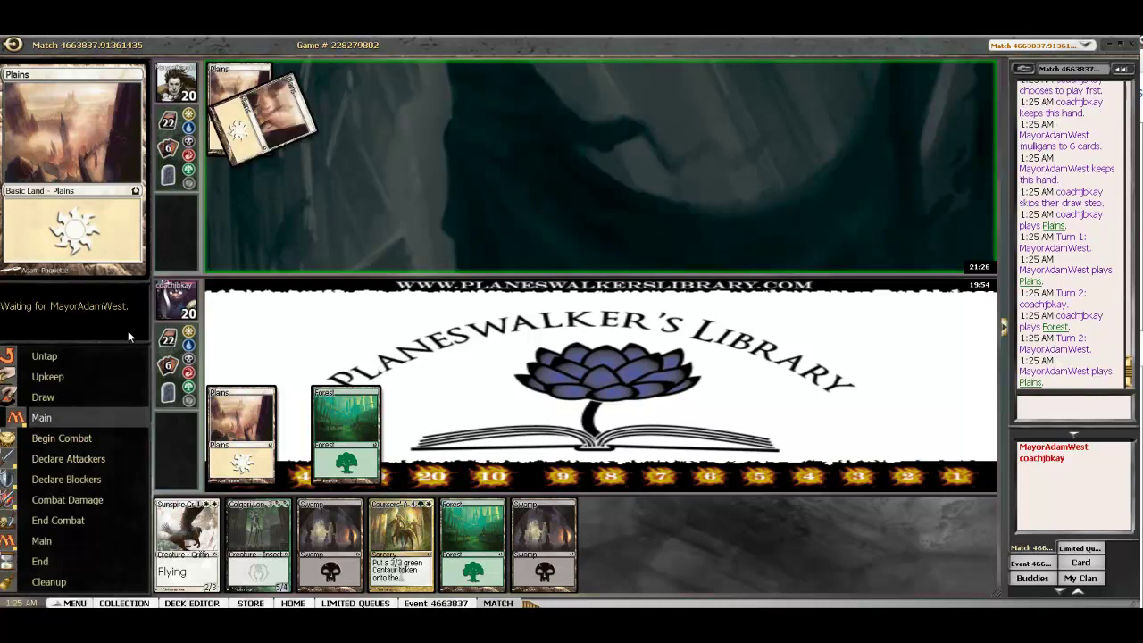
left_click(131, 334)
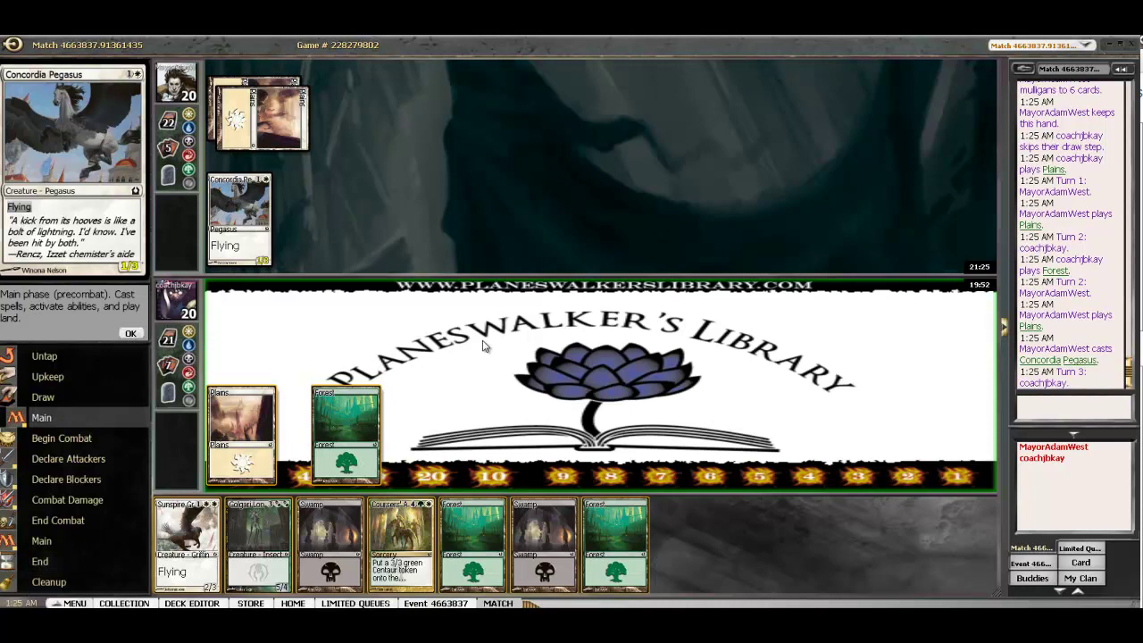
Play a Swamp, pass through the opponent's attack, then play a Forest on turn four.
double_click(330, 536)
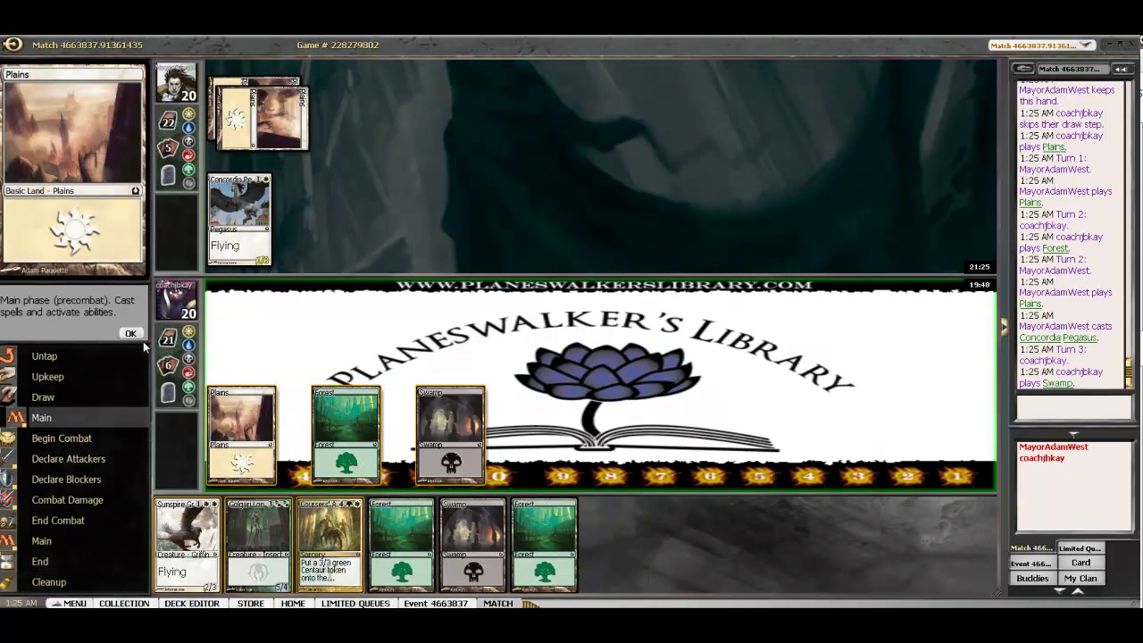
left_click(131, 334)
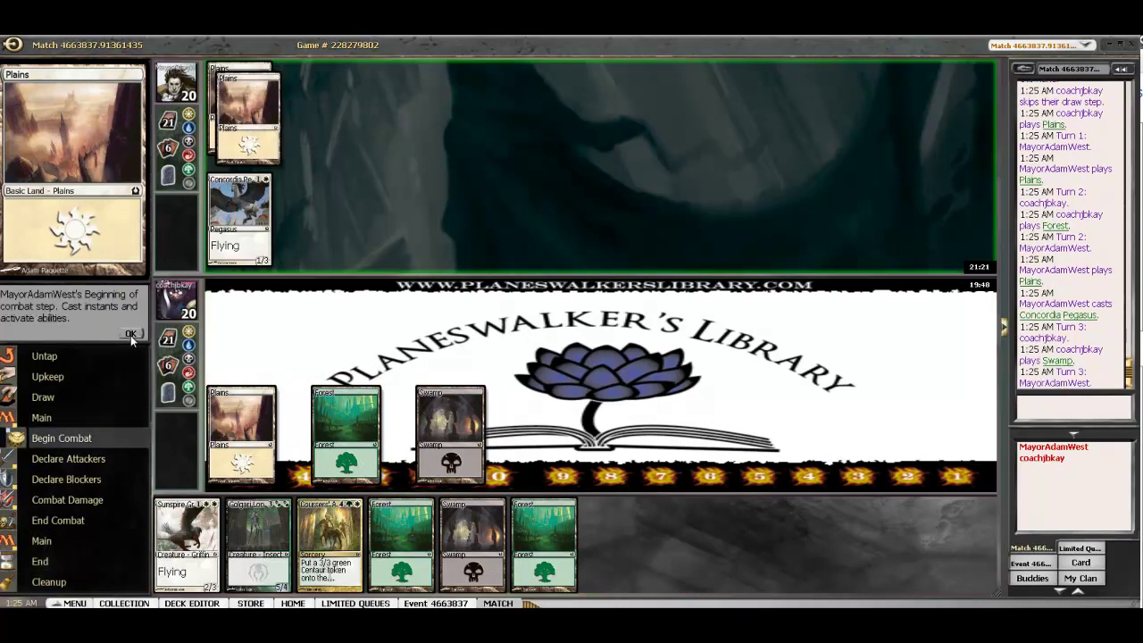
left_click(131, 335)
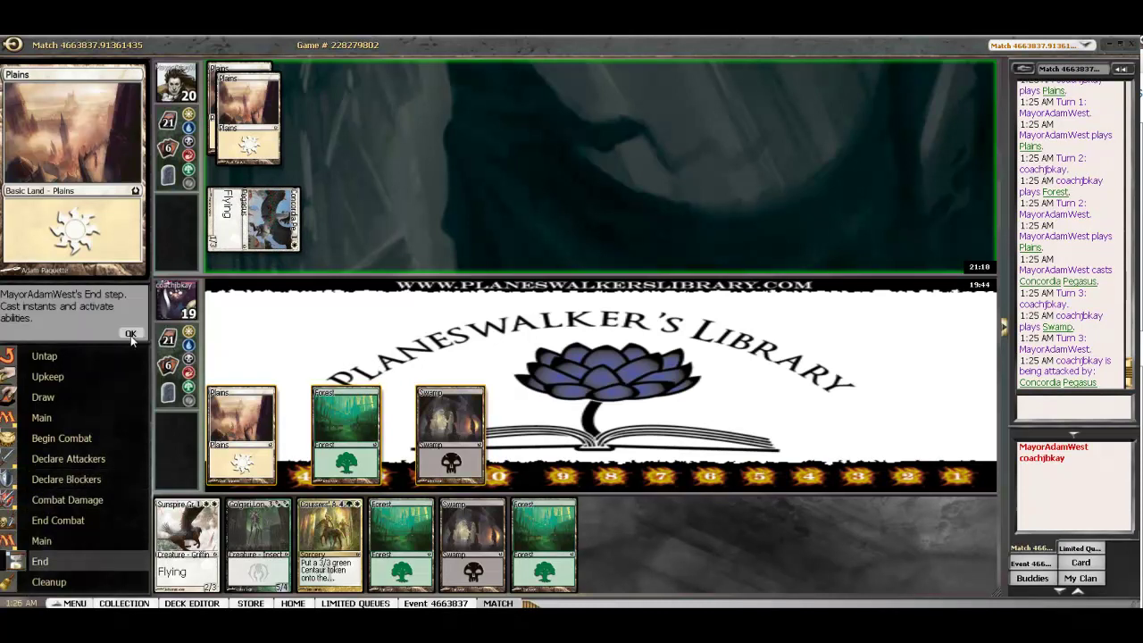
left_click(131, 335)
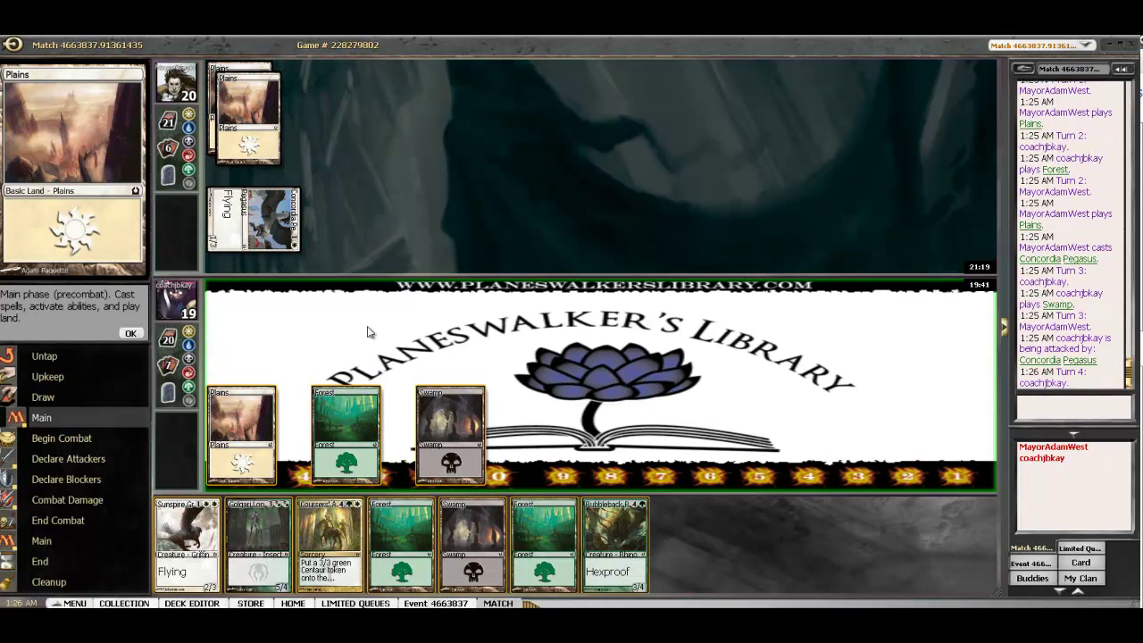
double_click(405, 525)
left_click(131, 333)
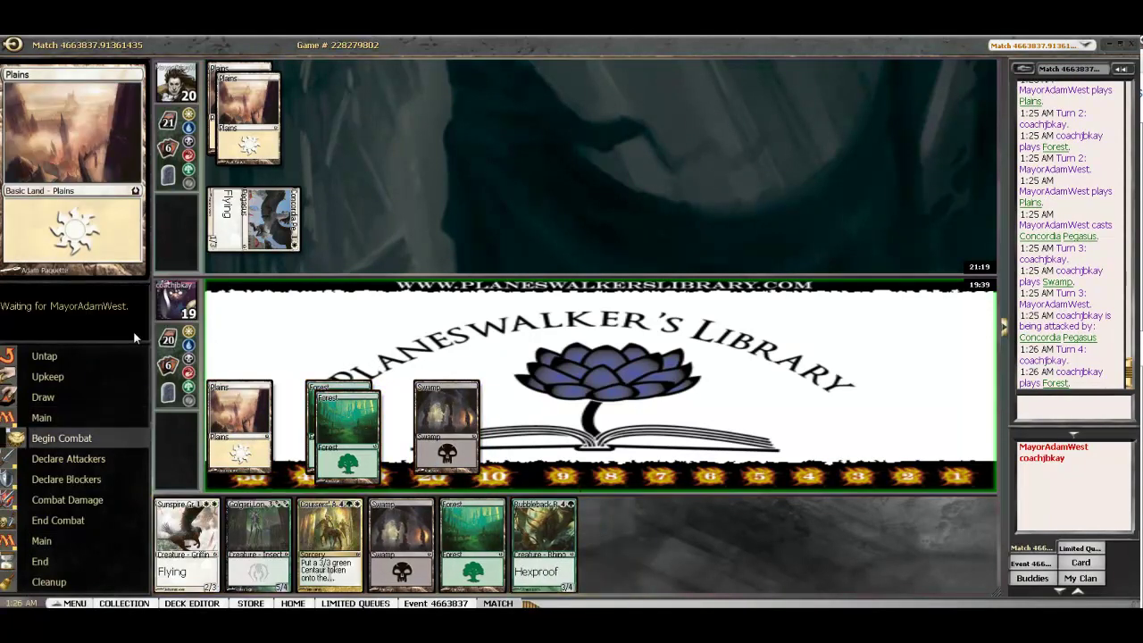
Pass to the opponent, let Stonefare Crocodile resolve, then play a Swamp.
left_click(134, 338)
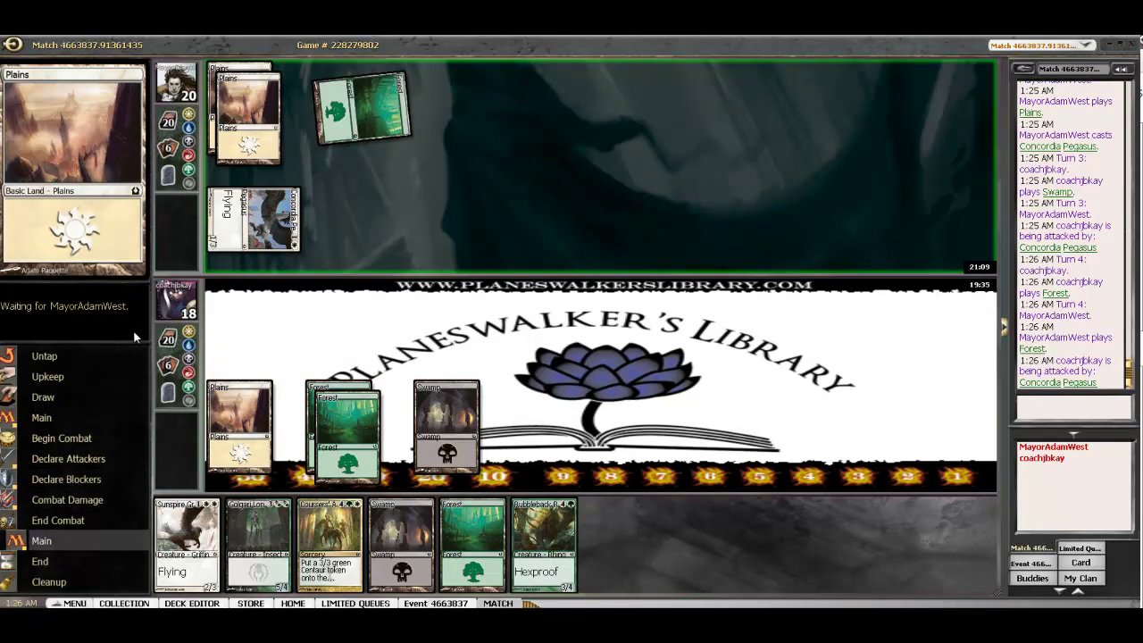
left_click(132, 333)
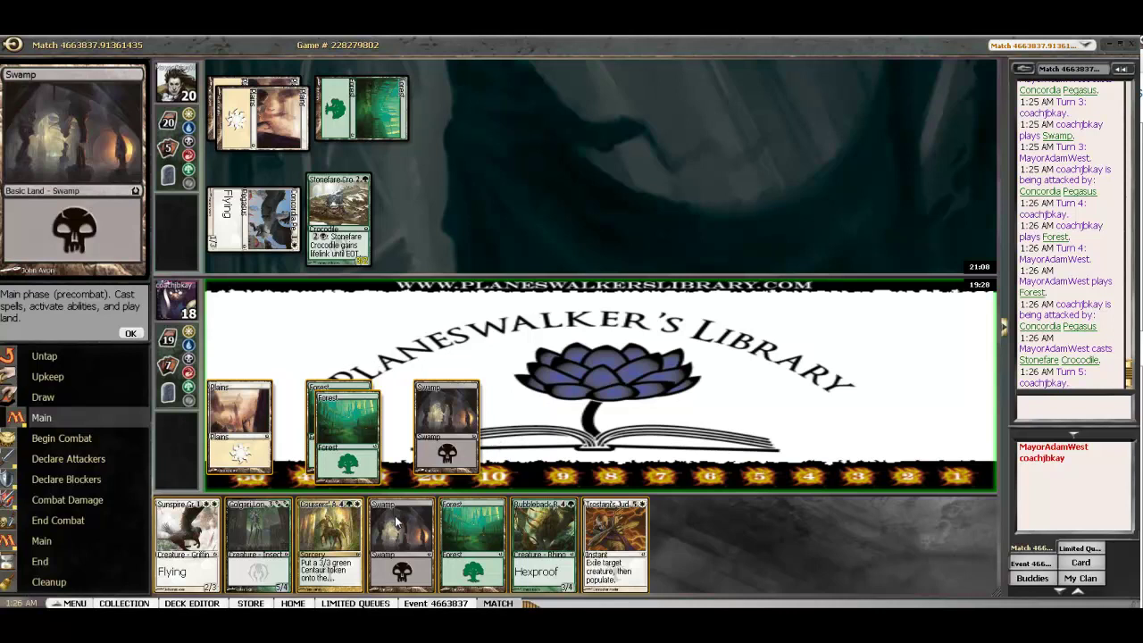
mouse_move(401, 541)
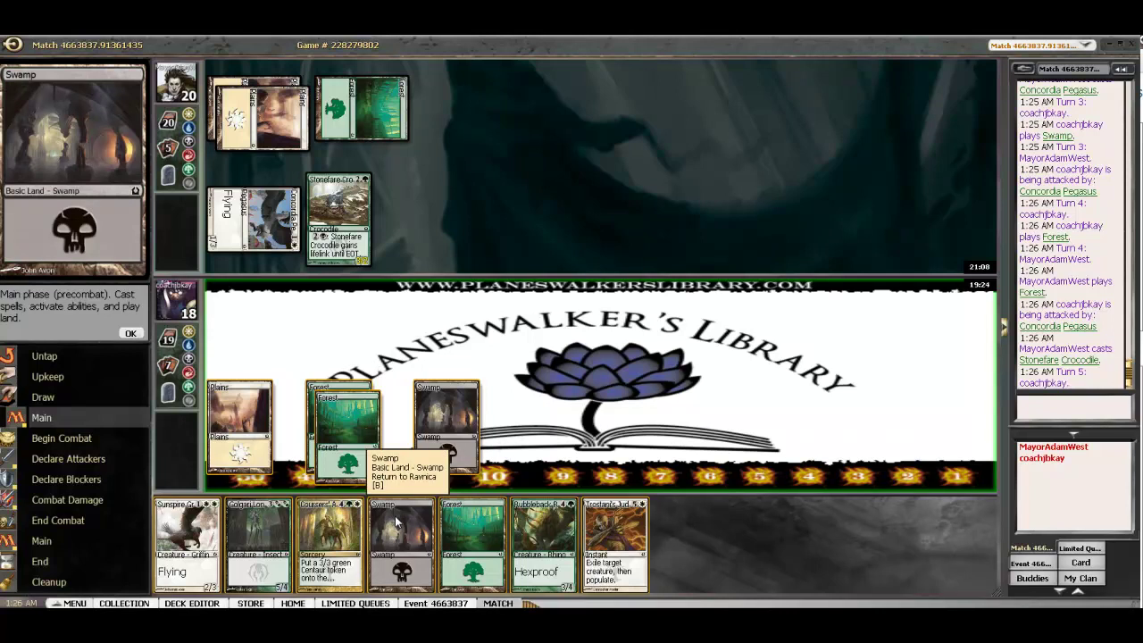
double_click(396, 522)
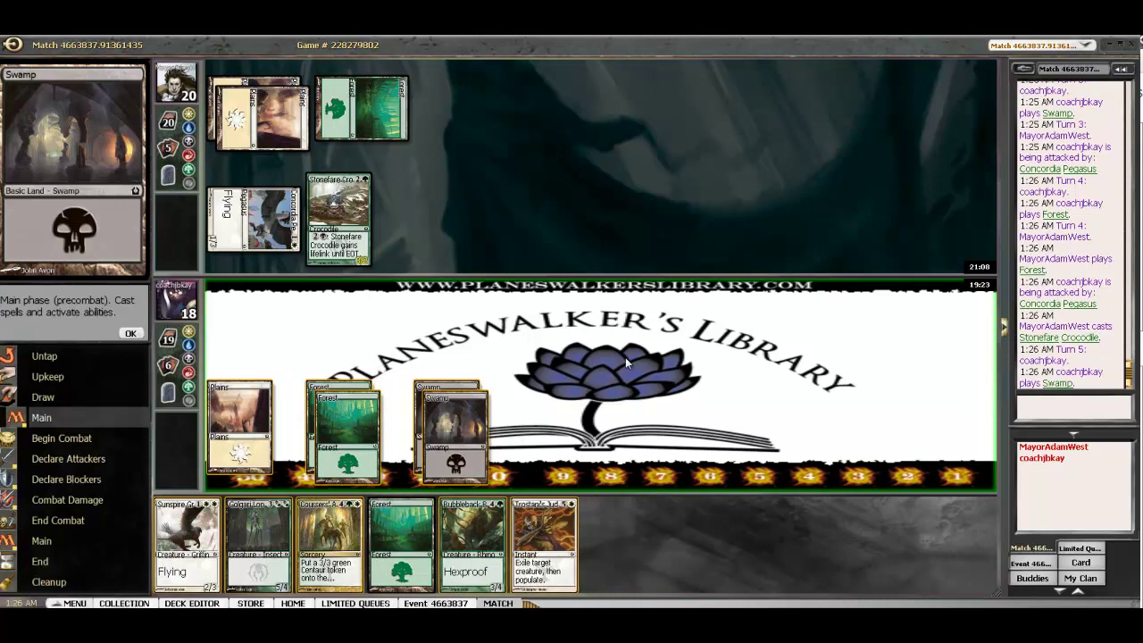
Start casting Rubbleback Rhino with Plains, Forest and Swamp, then cancel it.
double_click(472, 523)
left_click(241, 419)
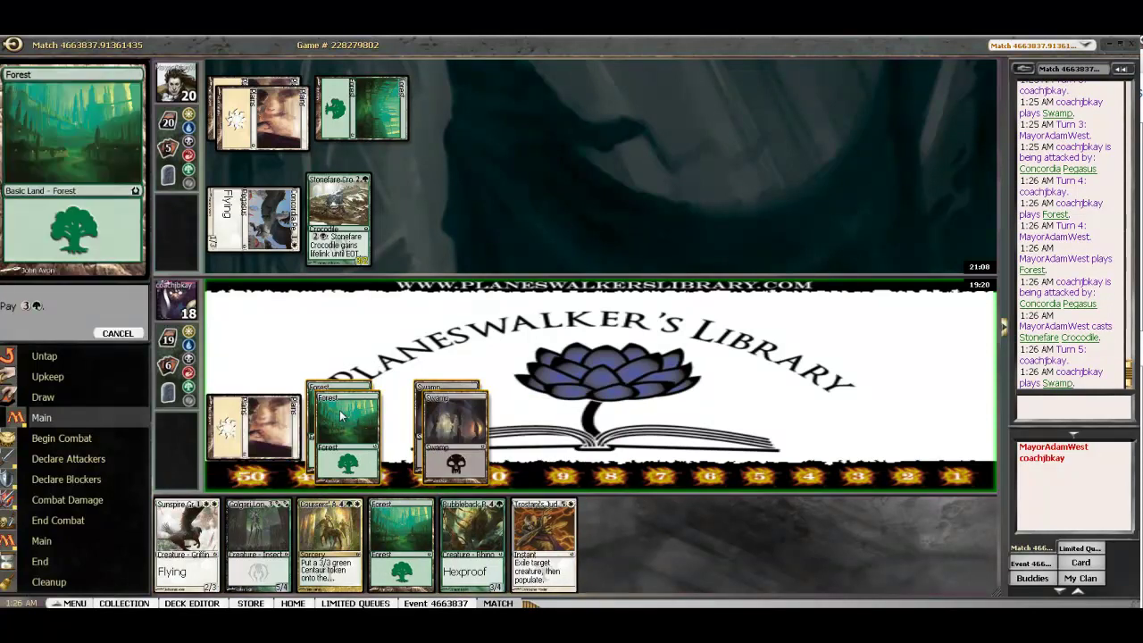
left_click(341, 415)
left_click(447, 415)
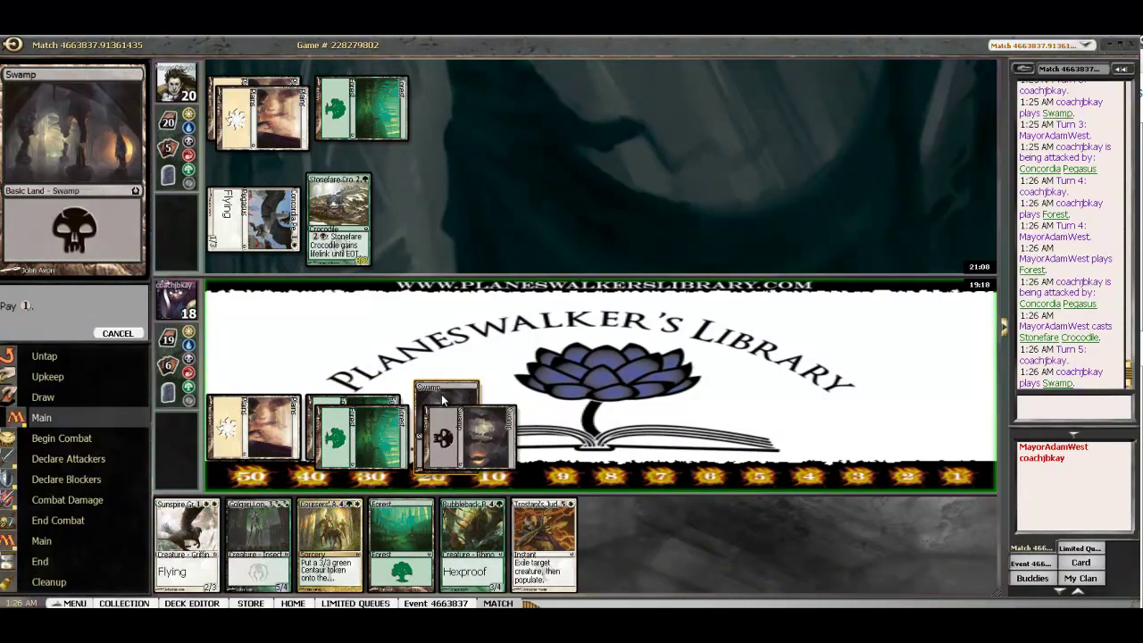
left_click(117, 333)
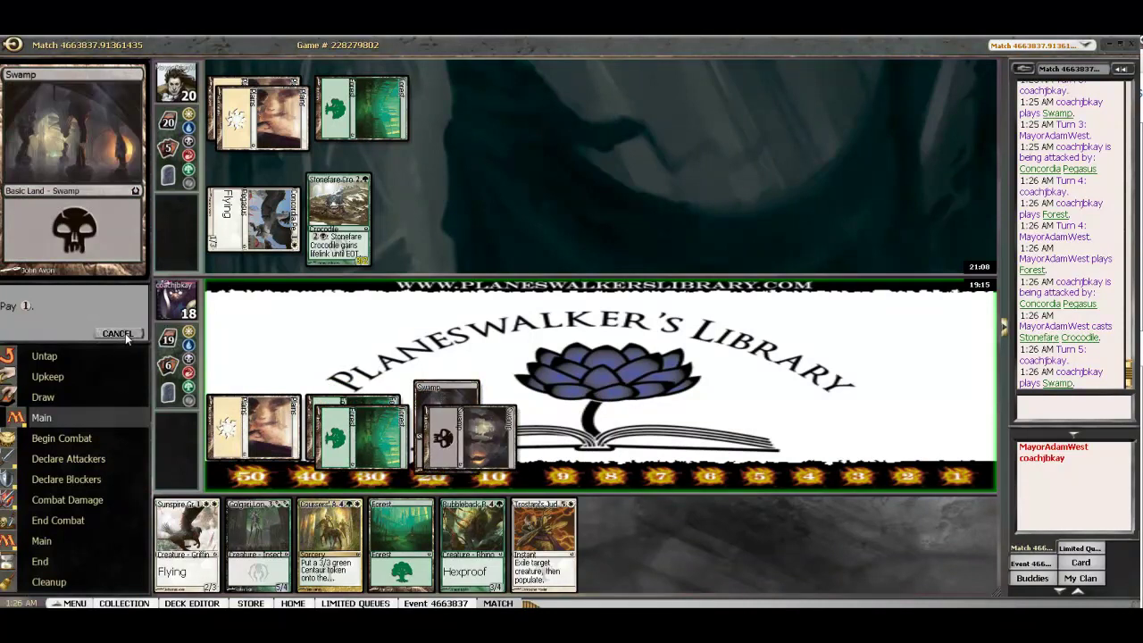
Cast Golgari Longlegs, paying with a Plains, a Forest and a Swamp.
left_click(257, 536)
left_click(286, 536)
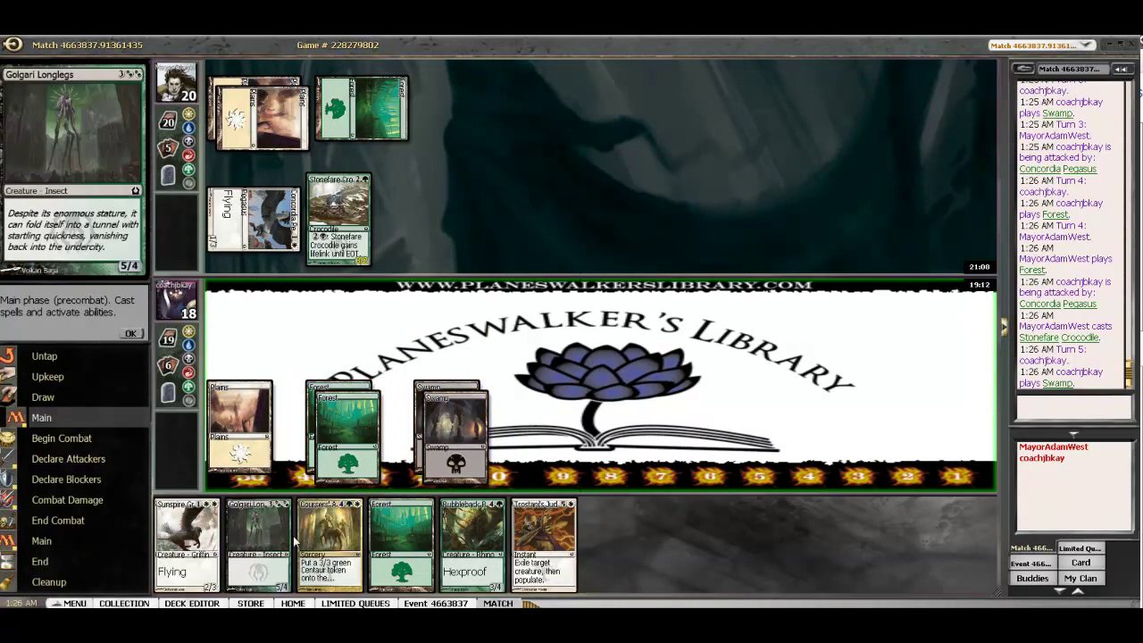
left_click(250, 438)
left_click(341, 440)
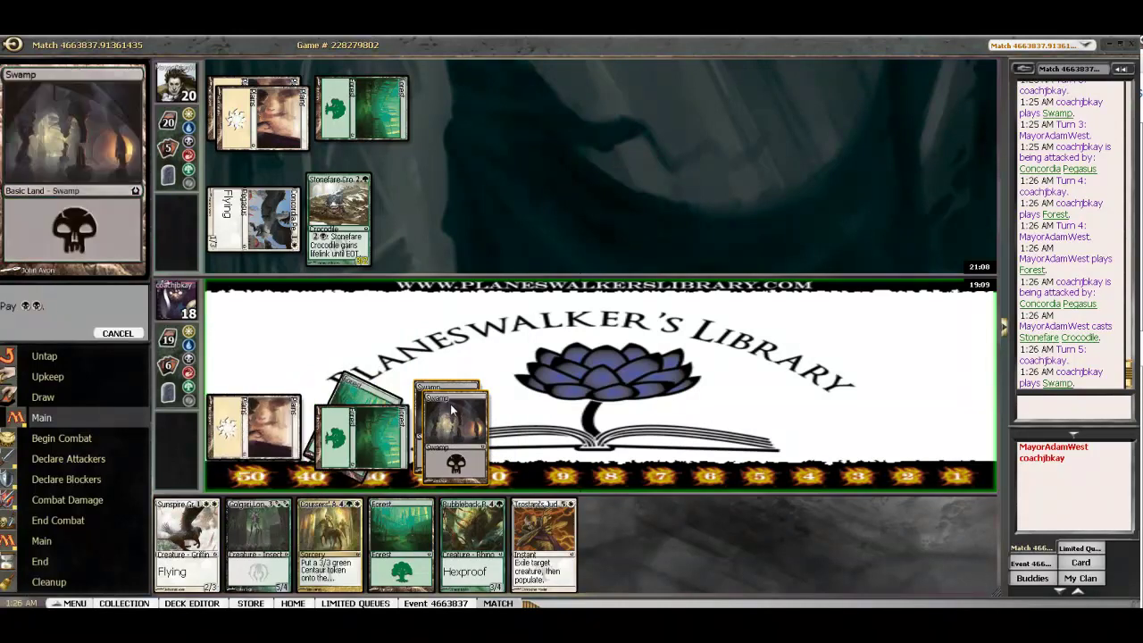
left_click(453, 396)
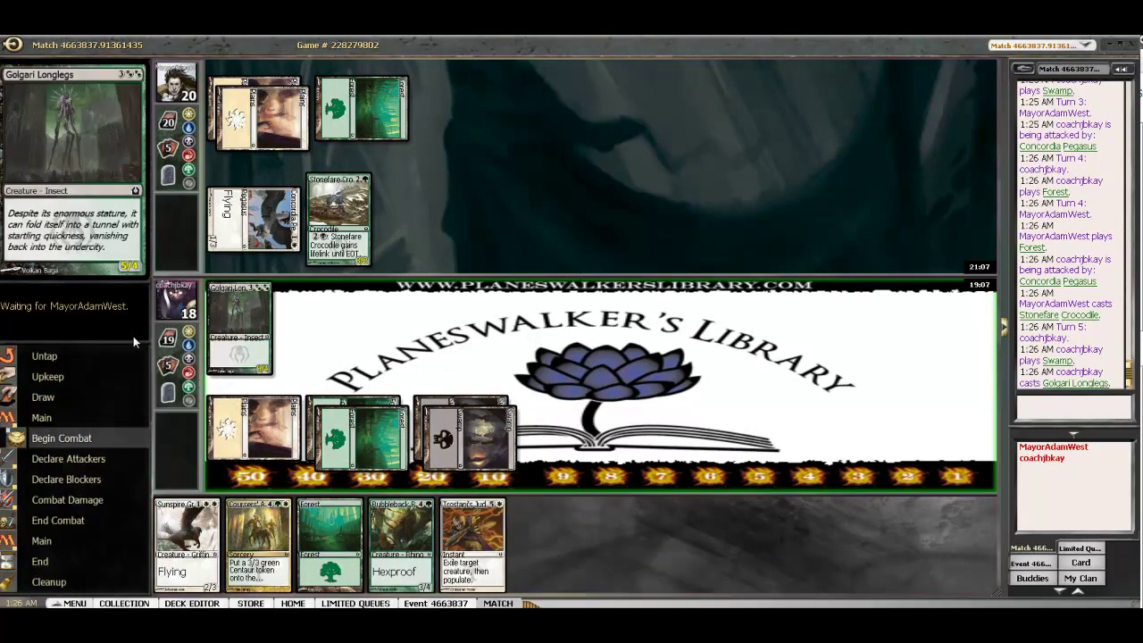
Pass the turn with F6, then play a Forest on your turn.
key("F6")
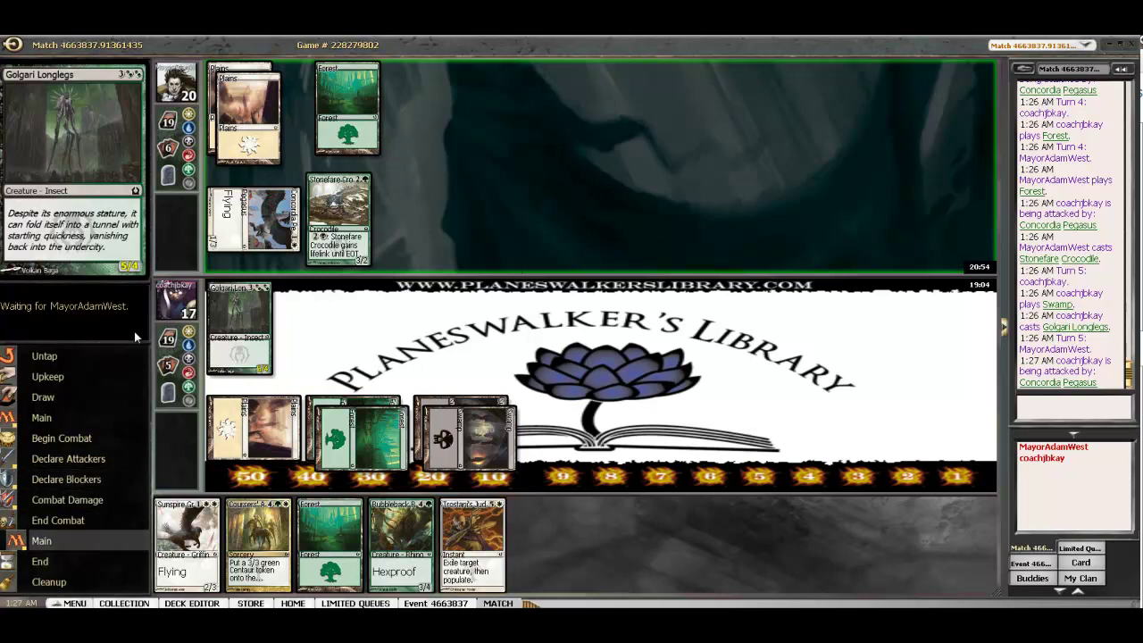
left_click(132, 334)
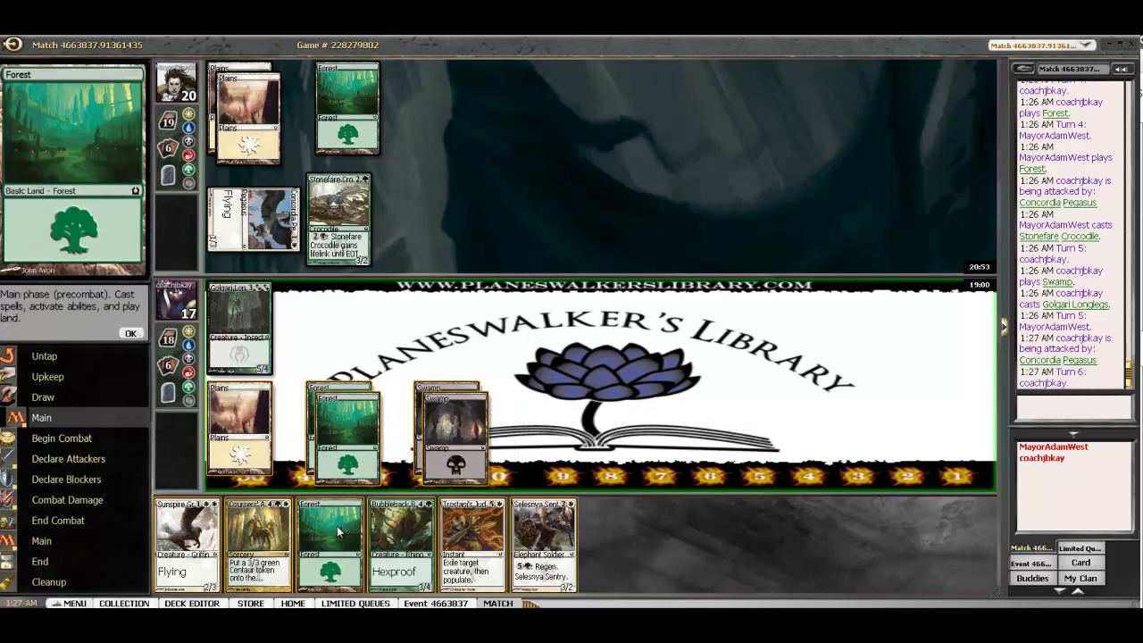
double_click(339, 531)
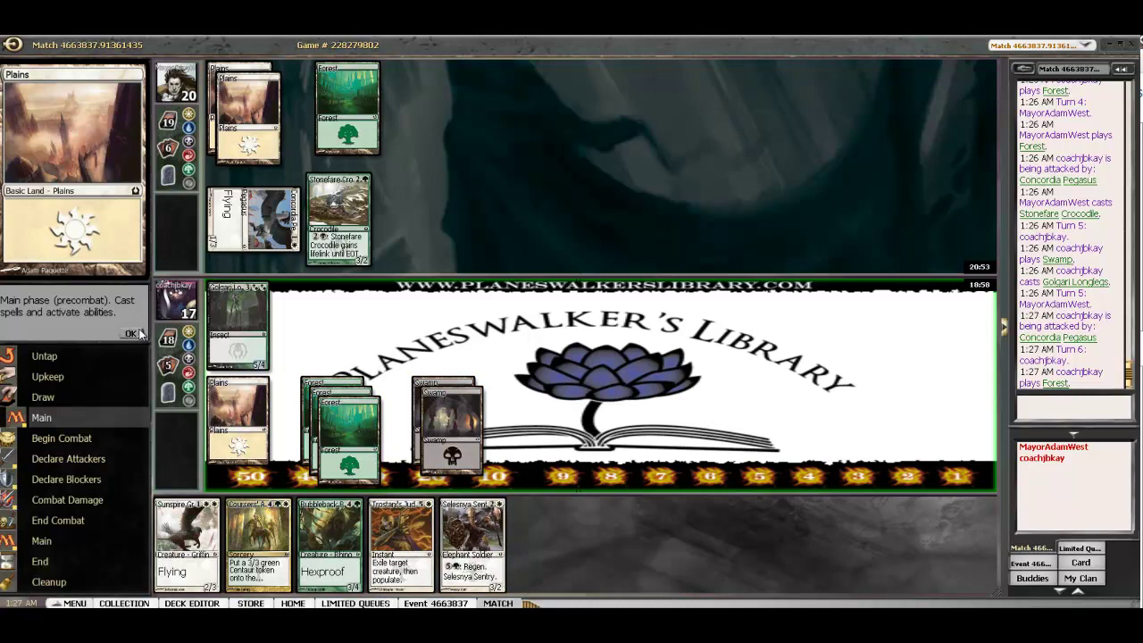
Attack with Golgari Longlegs and pass through Stonefare Crocodile's block and Common Bond.
left_click(133, 334)
left_click(238, 321)
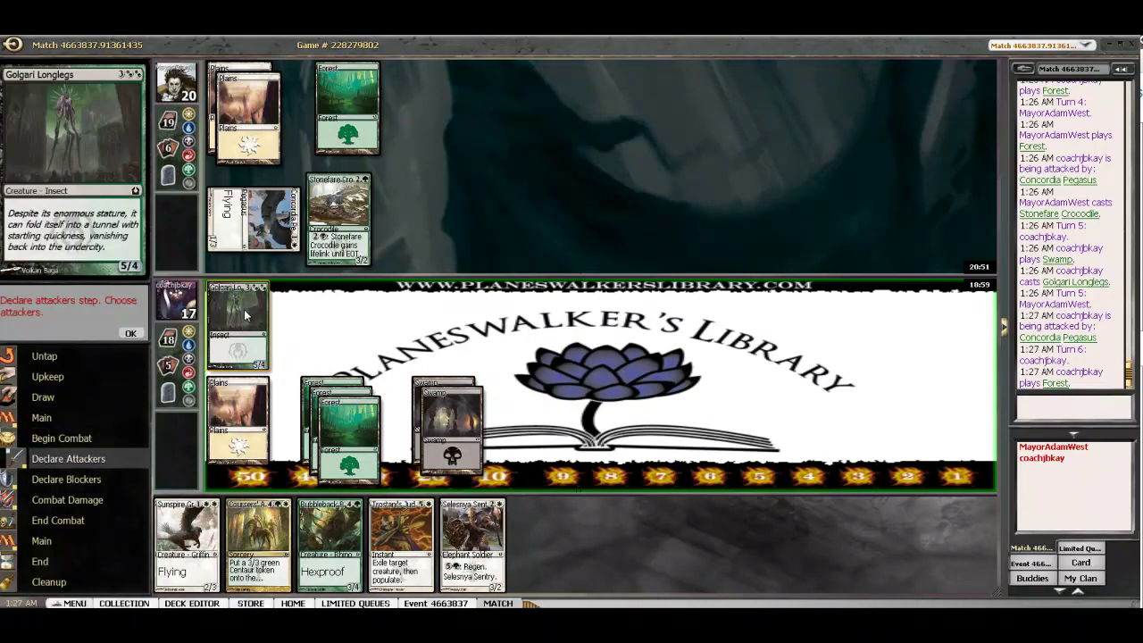
left_click(131, 333)
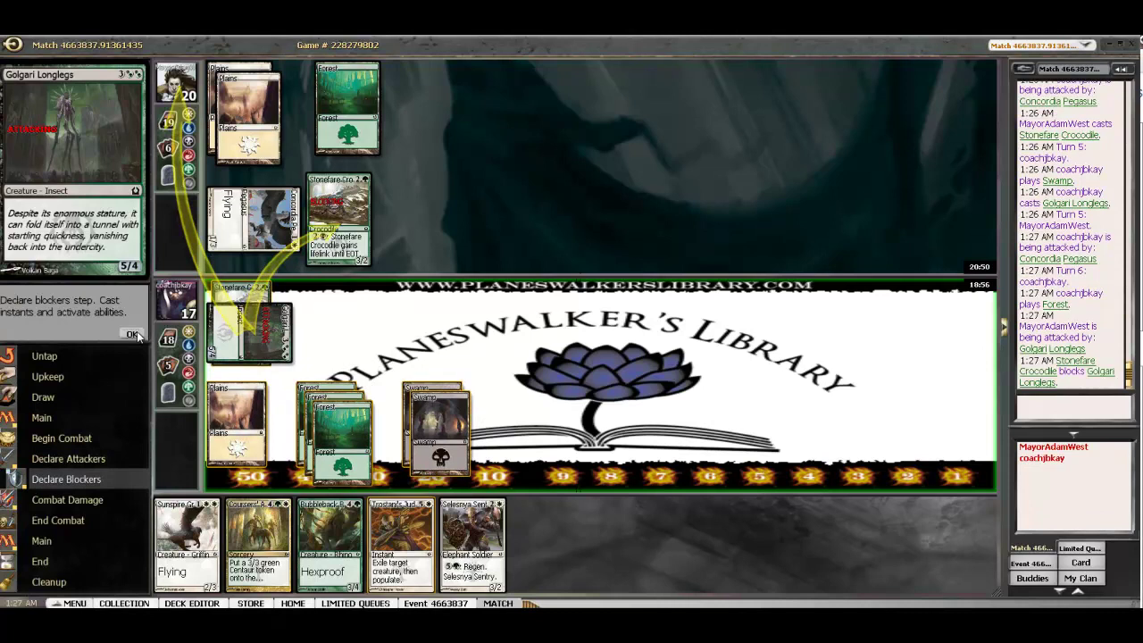
left_click(138, 336)
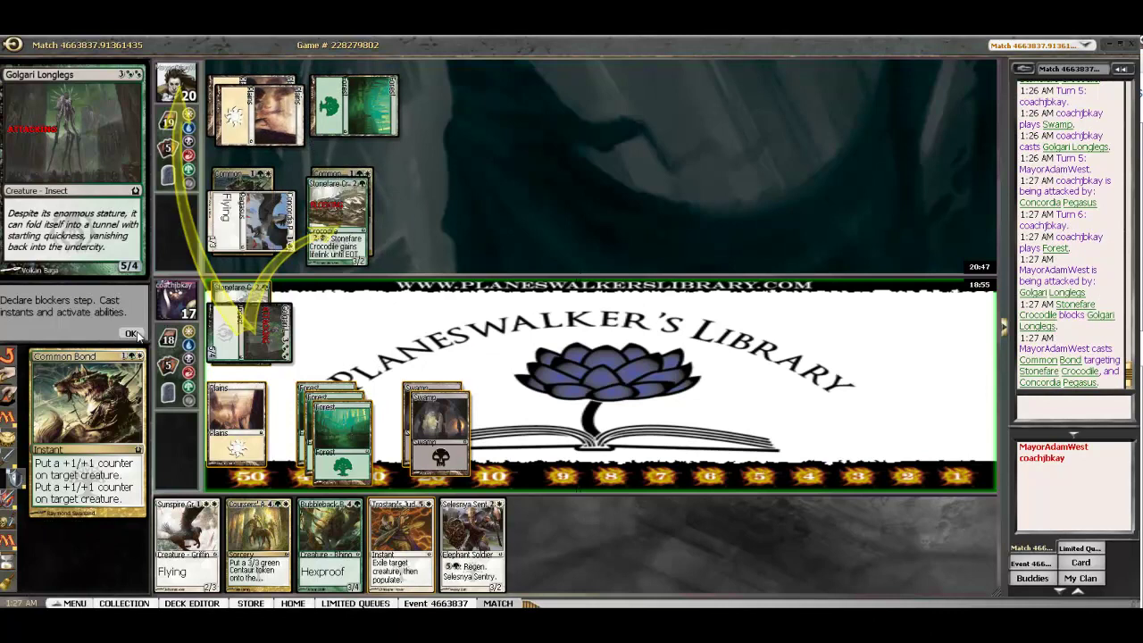
left_click(132, 333)
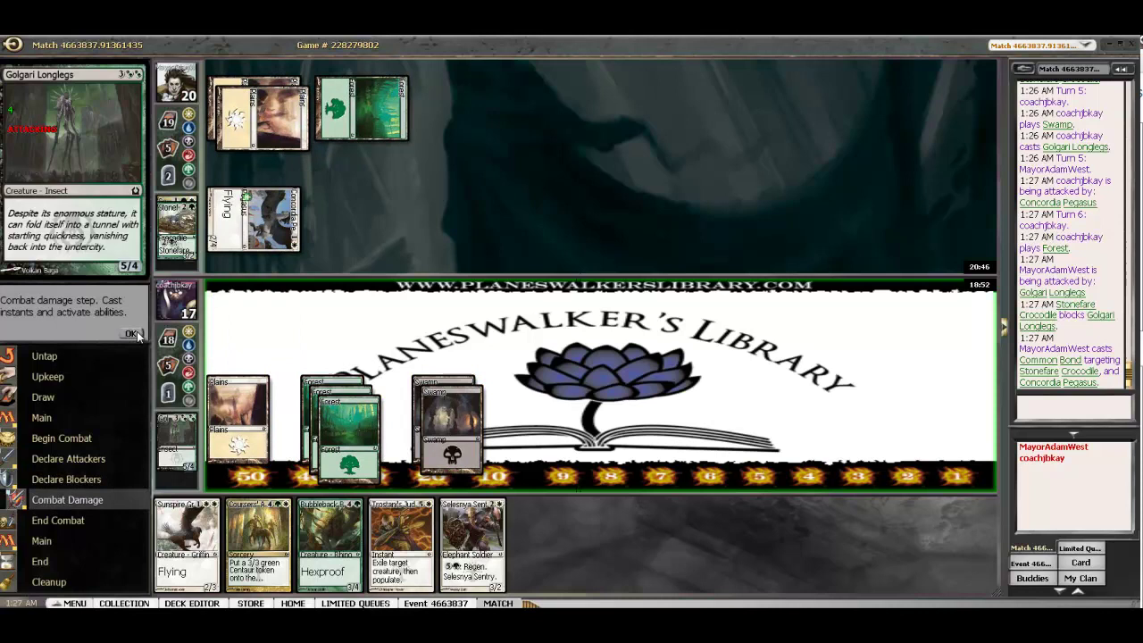
Cast Coursers' Accord with five lands and populate the Centaur token.
left_click(258, 536)
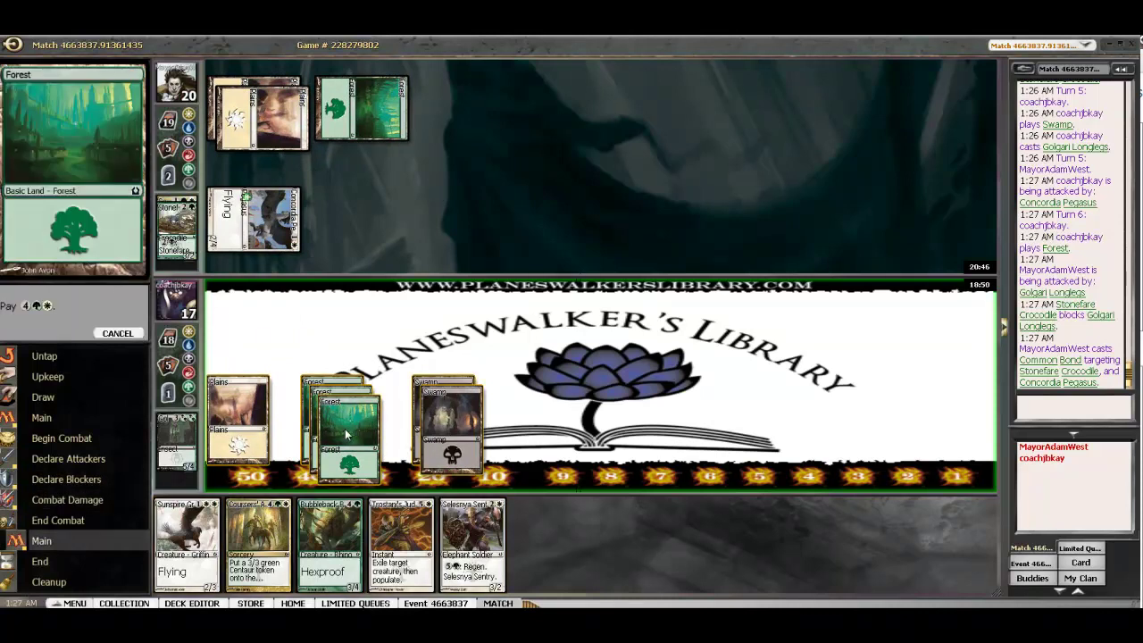
left_click(251, 428)
left_click(346, 410)
left_click(353, 393)
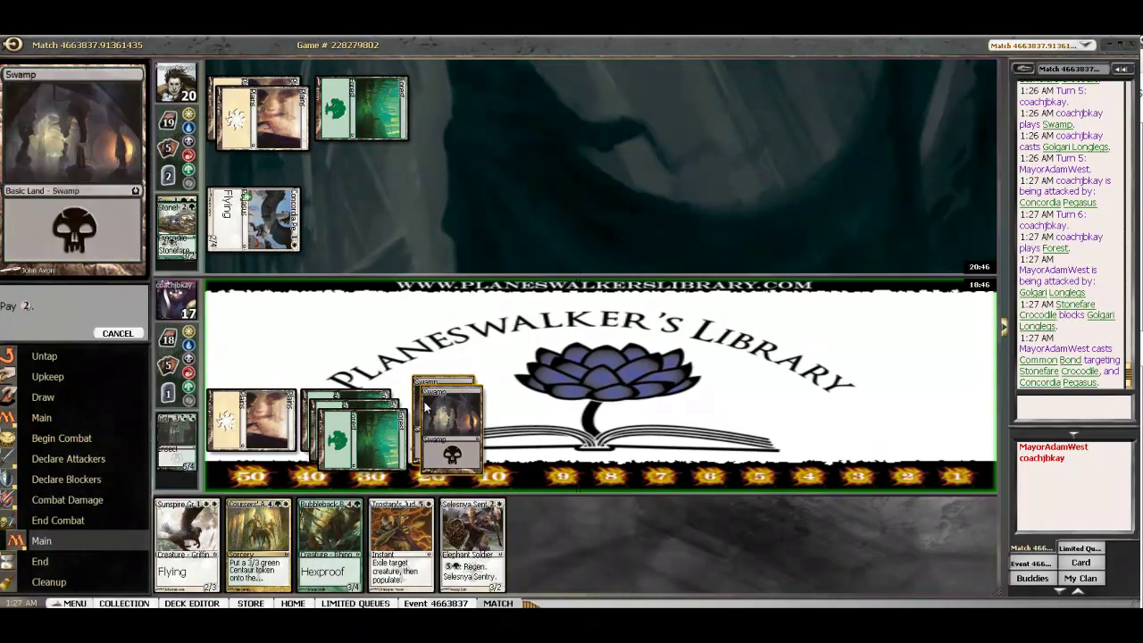
left_click(428, 407)
left_click(428, 393)
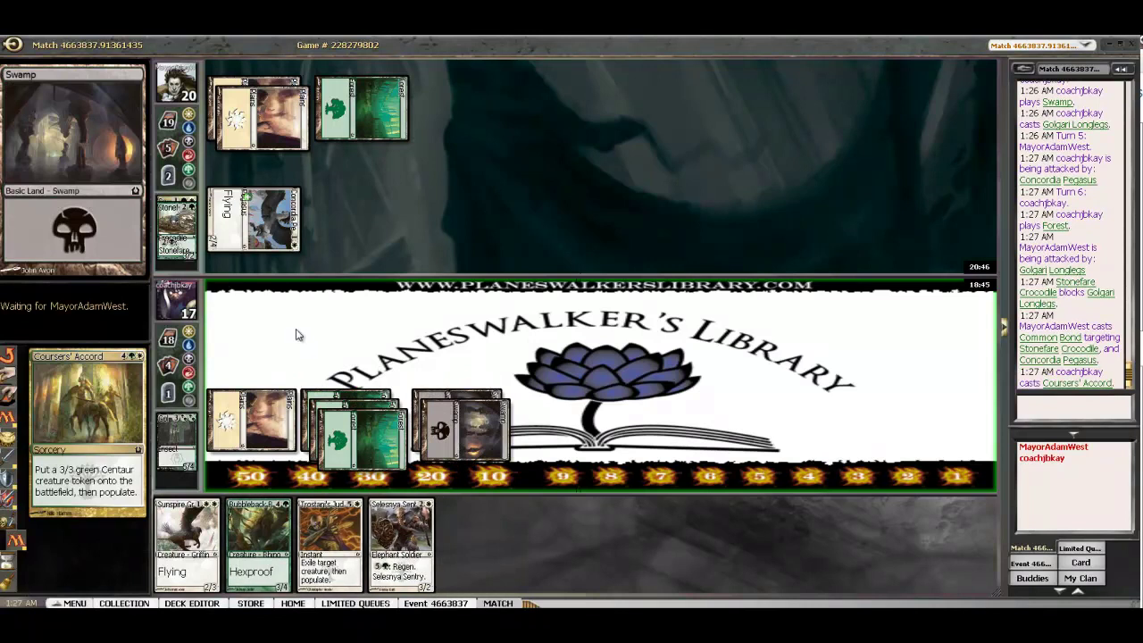
left_click(239, 321)
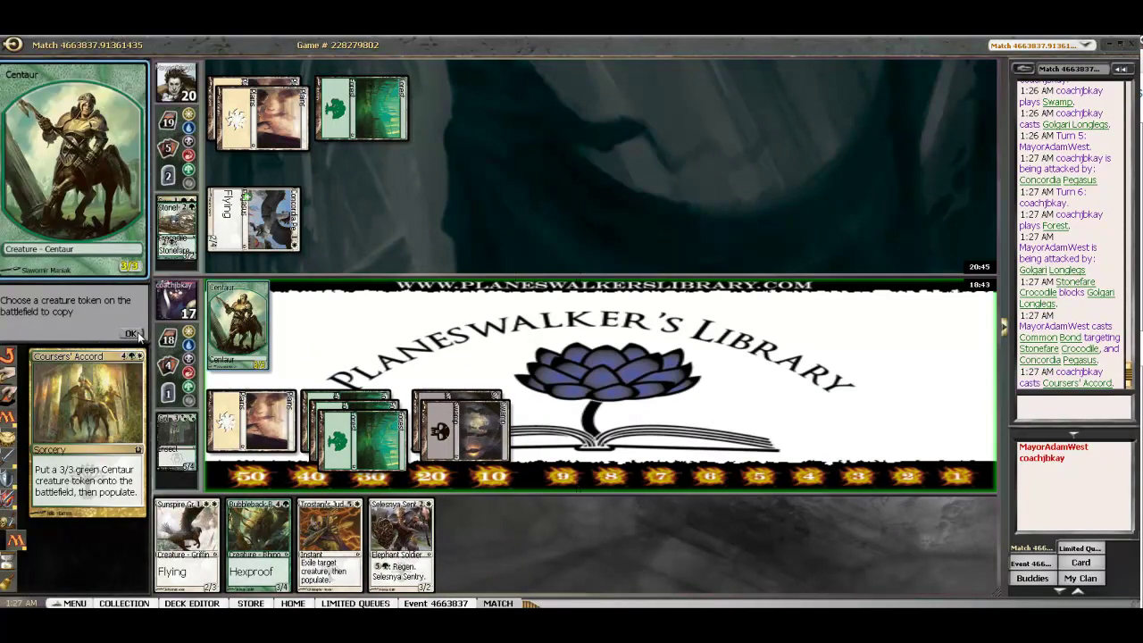
left_click(130, 333)
Pass through the opponent's turn six, taking the unblocked Pegasus attack.
left_click(132, 334)
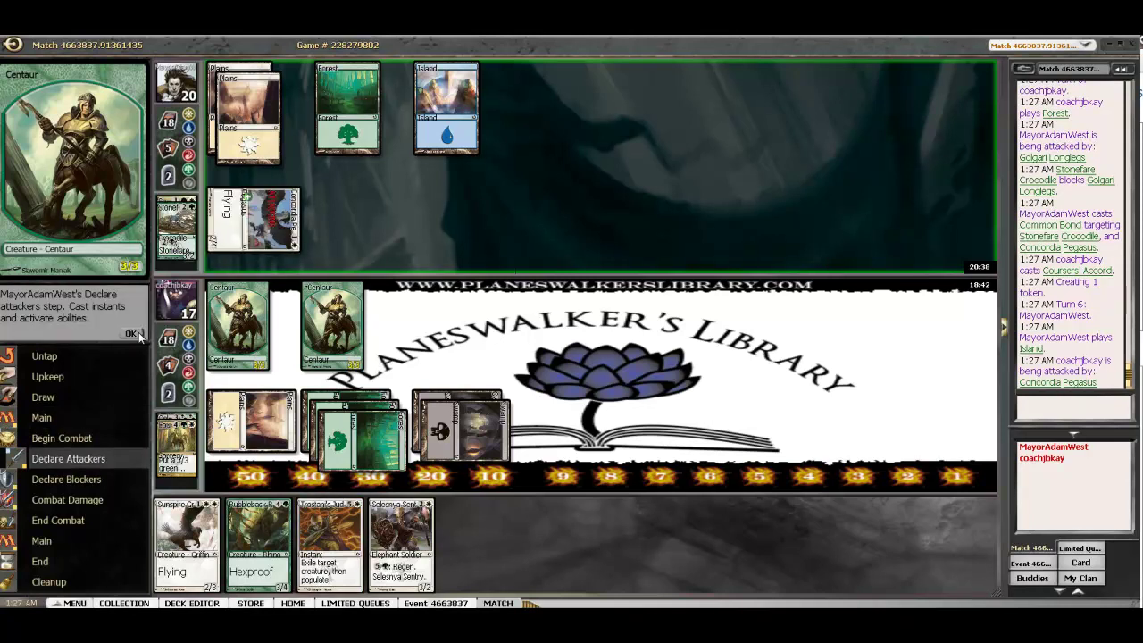
left_click(131, 333)
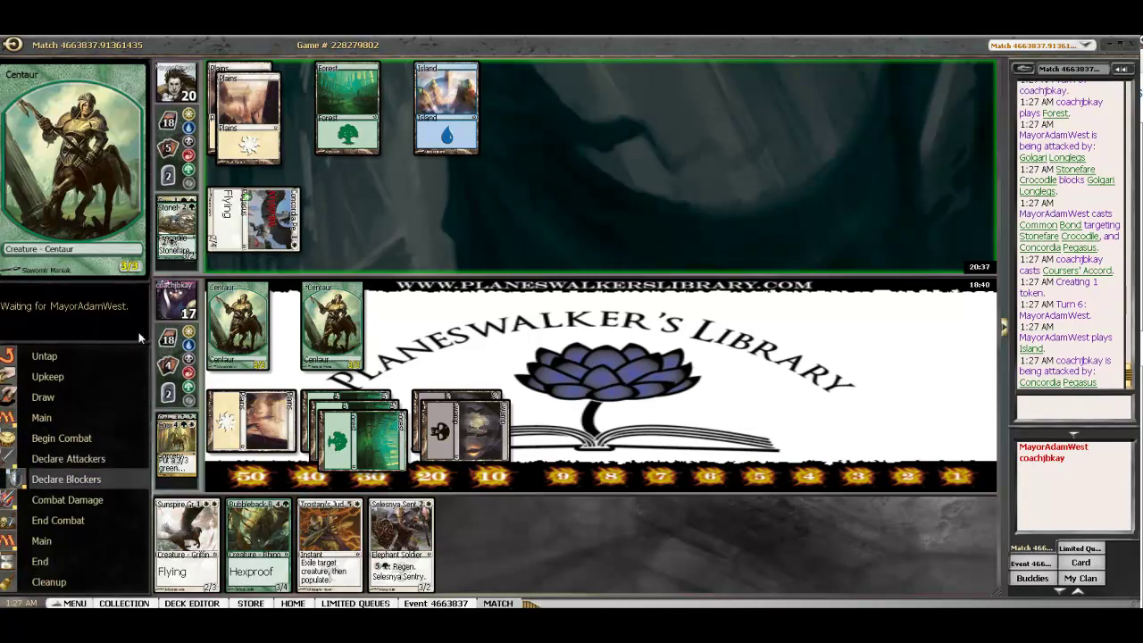
left_click(140, 338)
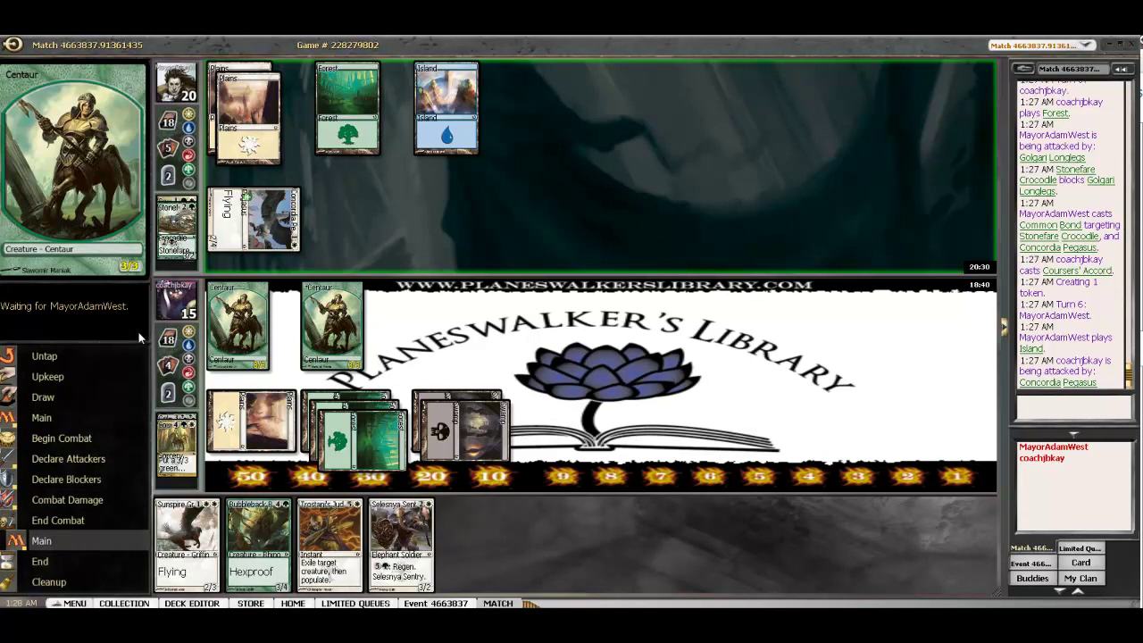
left_click(131, 333)
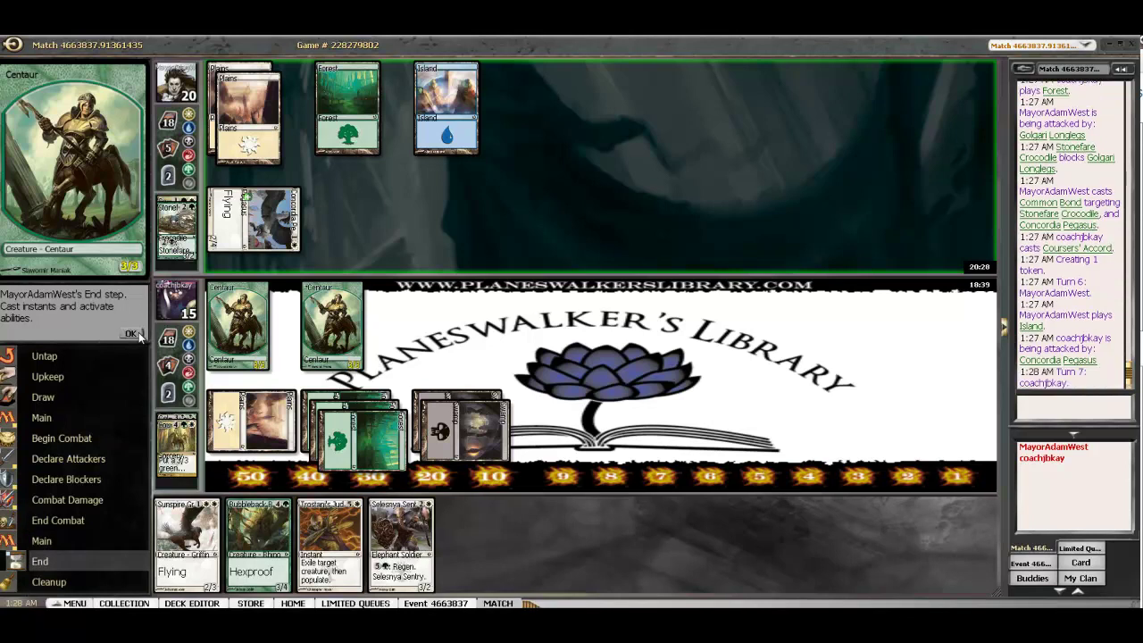
Play a Plains, attack with both Centaur tokens, and pass through Azorius Charm to damage.
double_click(505, 514)
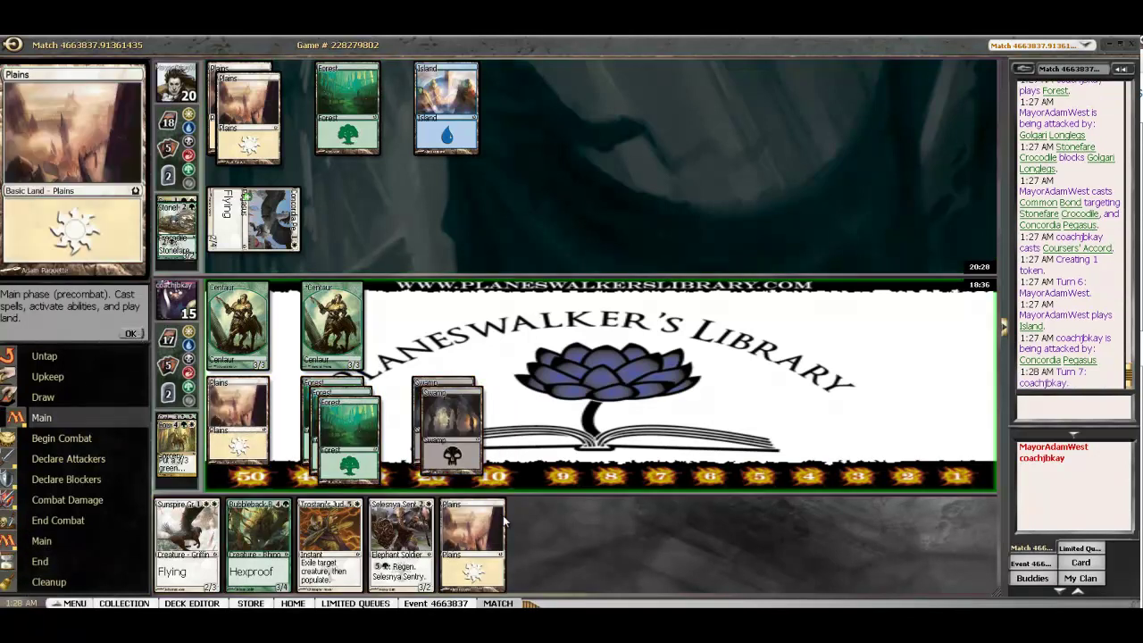
left_click(131, 333)
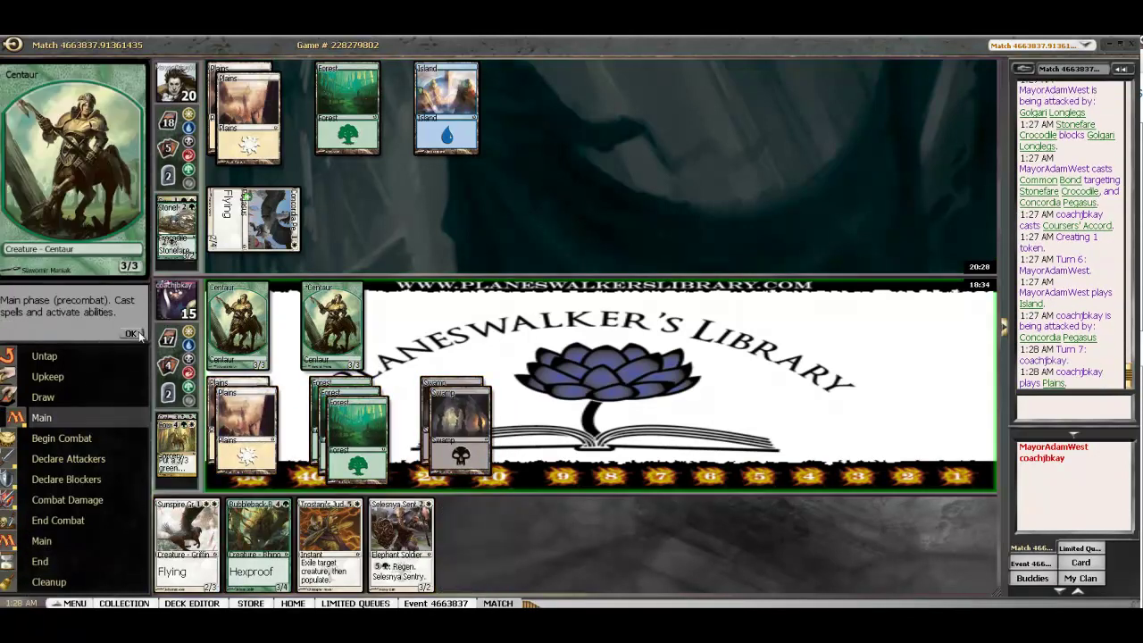
left_click(239, 324)
left_click(330, 323)
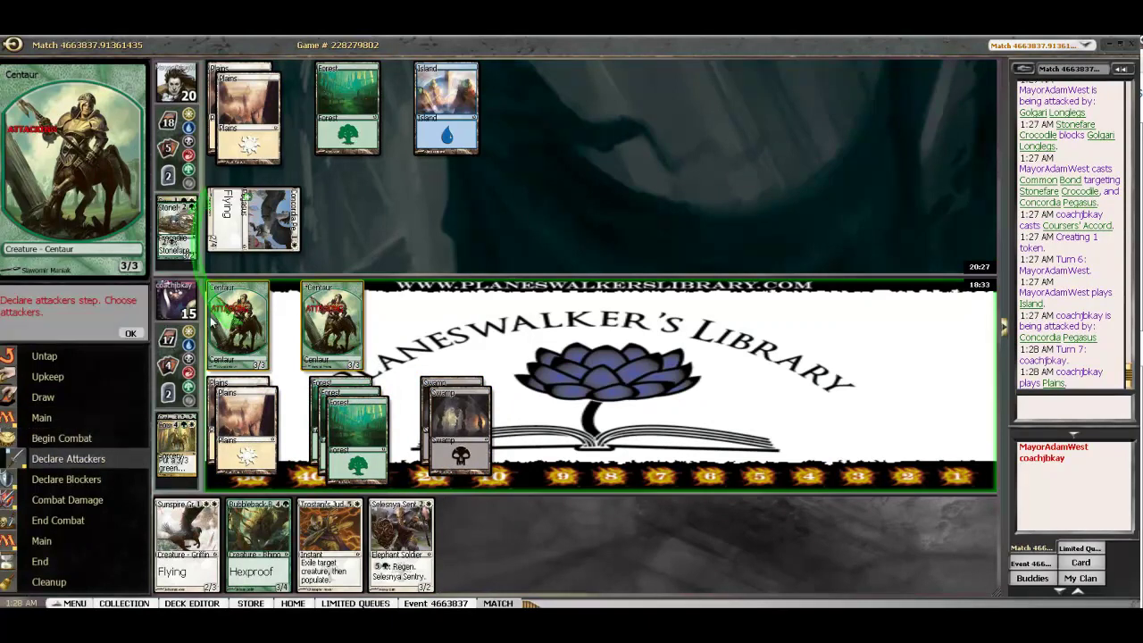
left_click(131, 335)
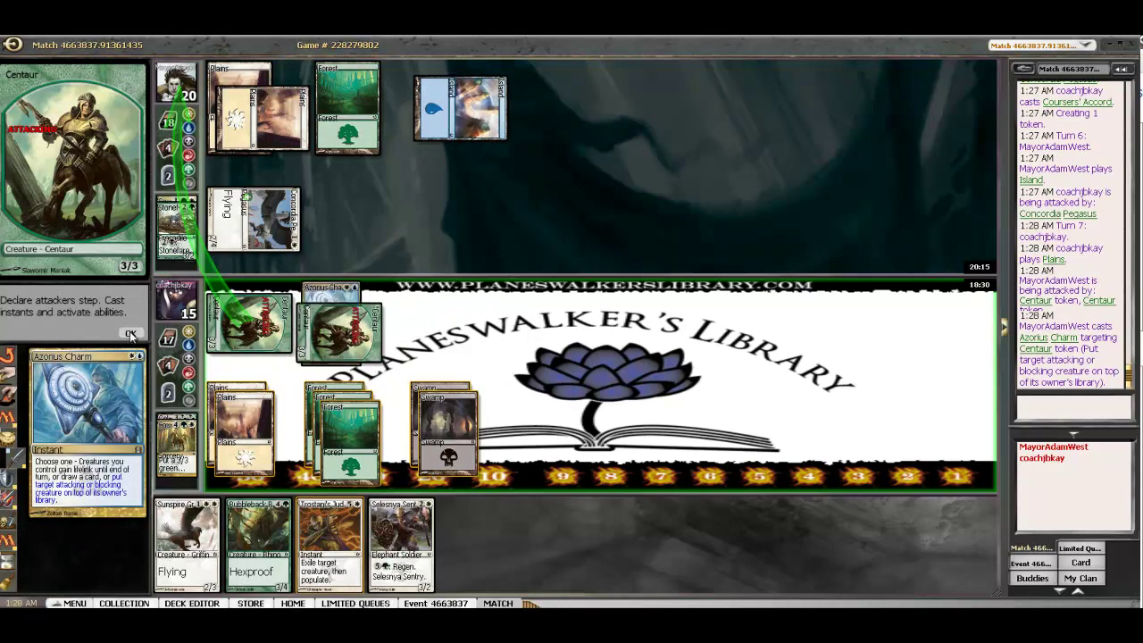
left_click(131, 334)
left_click(131, 334)
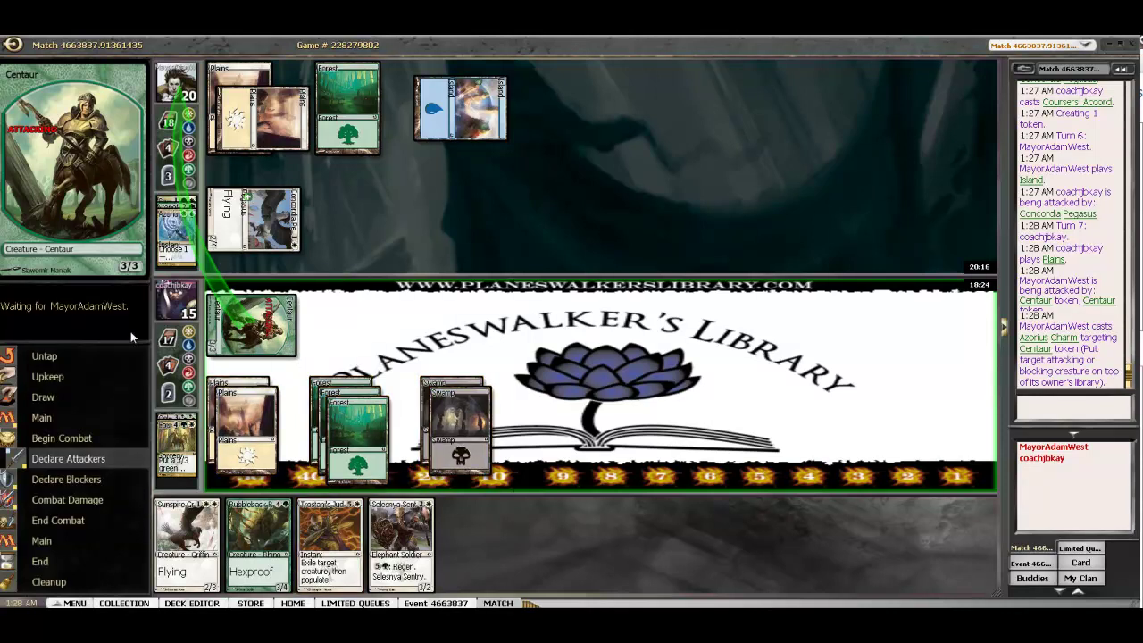
left_click(131, 334)
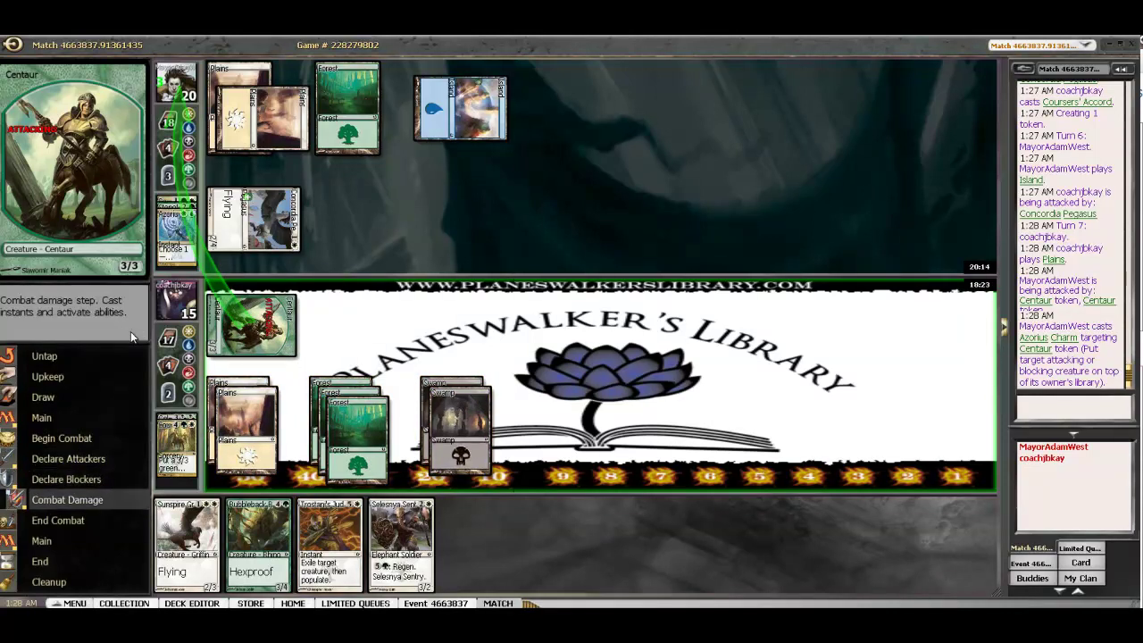
Cast Trostani's Judgment on Concordia Pegasus, populate a Centaur, and pass the turn.
left_click(132, 334)
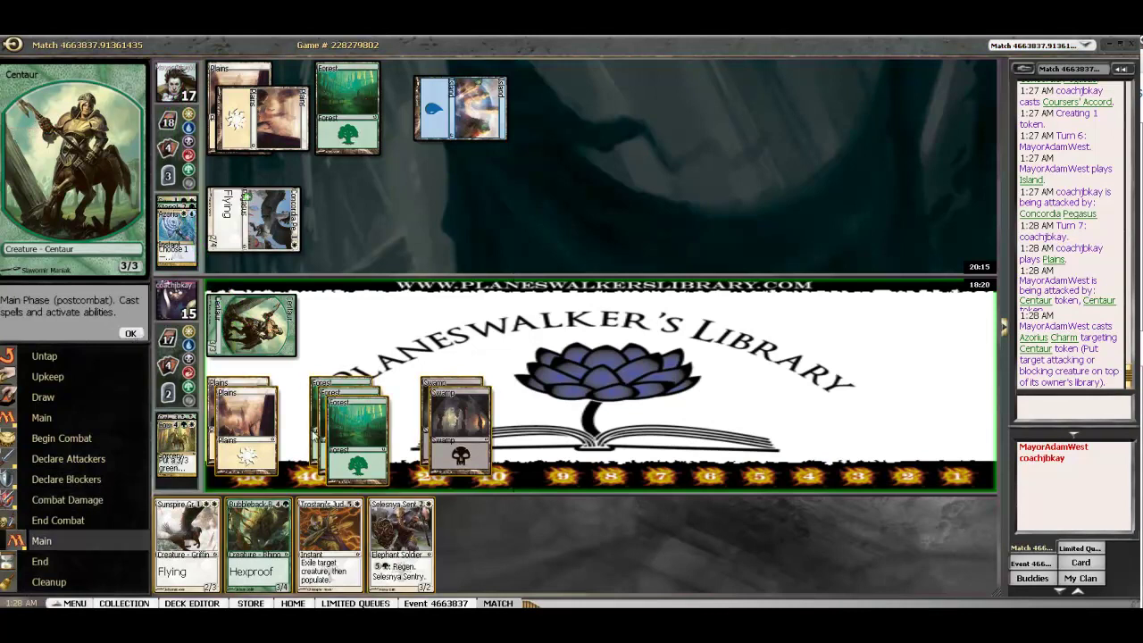
double_click(330, 536)
left_click(268, 223)
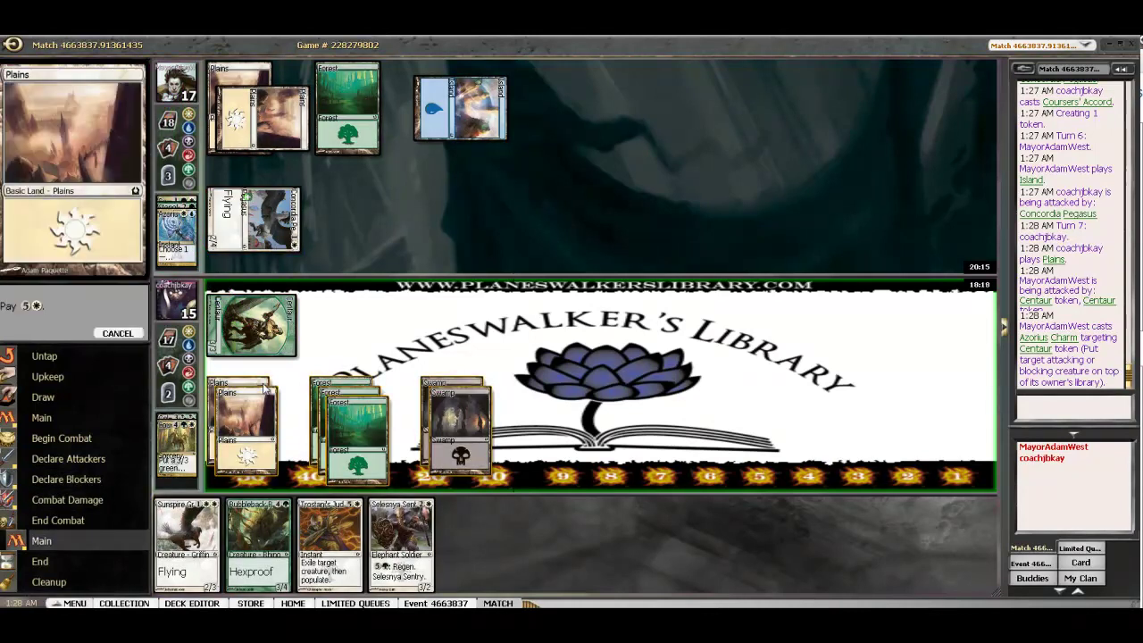
left_click(245, 419)
left_click(365, 429)
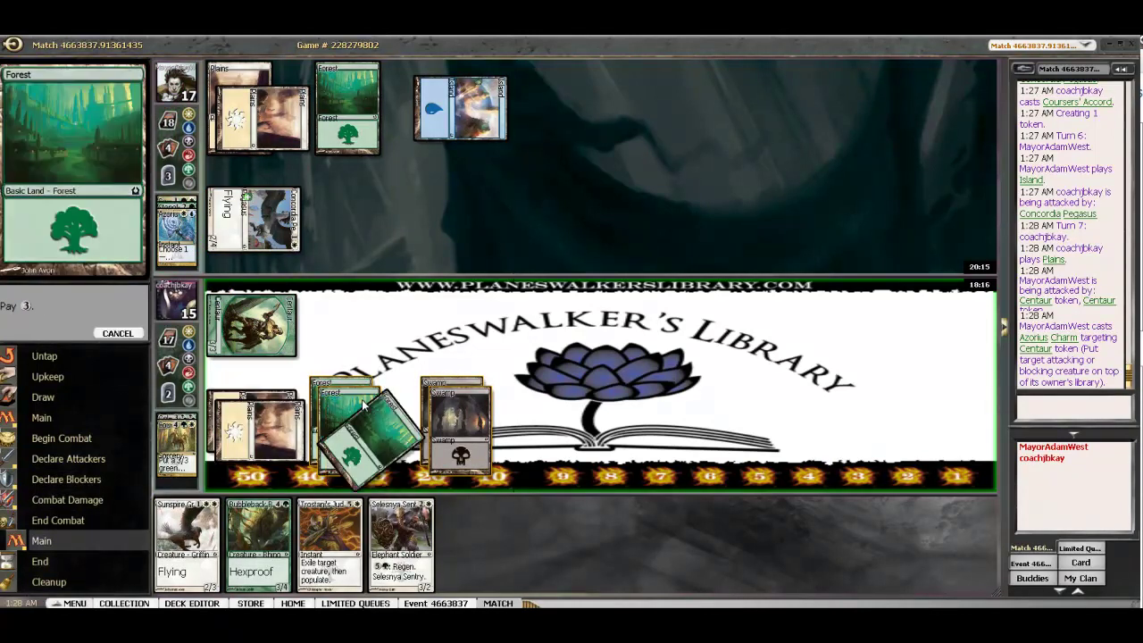
left_click(362, 410)
left_click(444, 419)
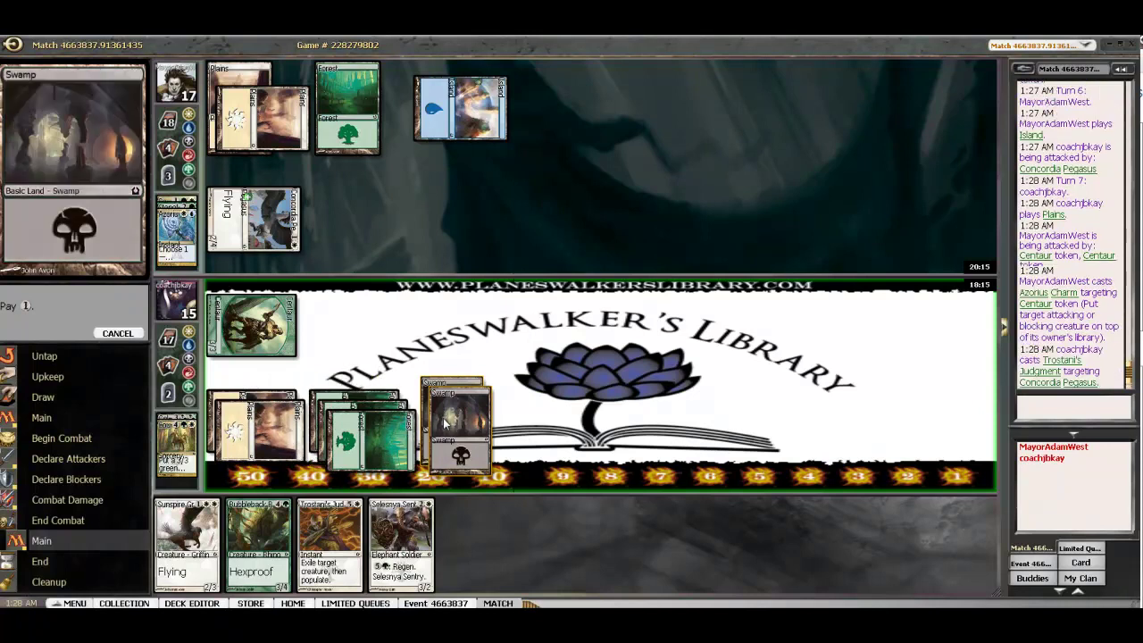
left_click(281, 323)
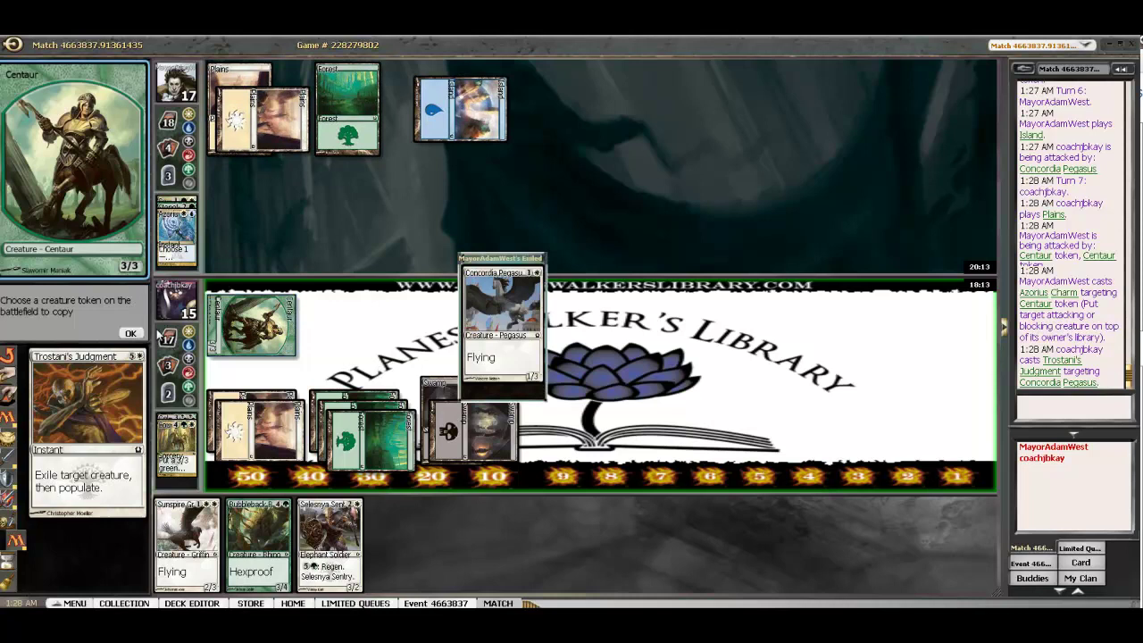
left_click(131, 334)
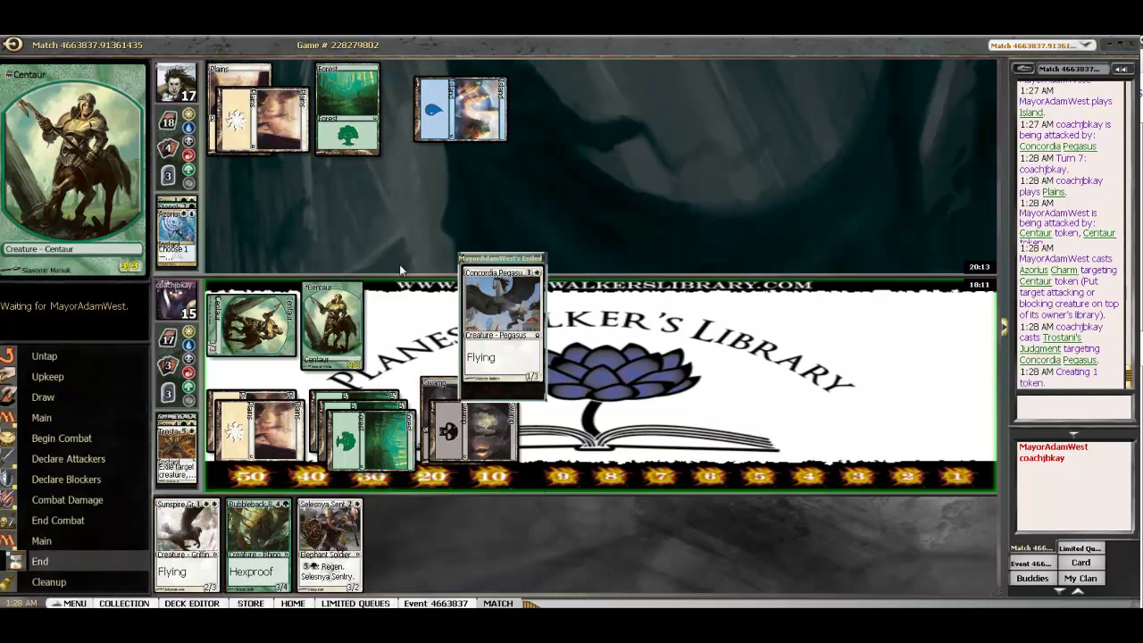
left_click(482, 261)
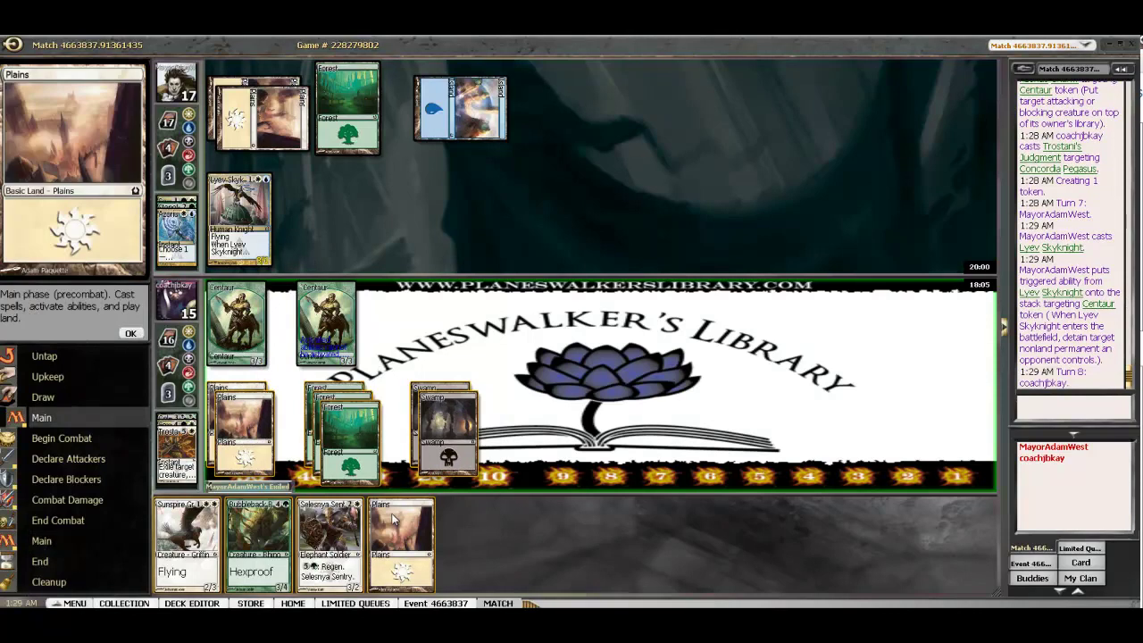
Play a Plains and attack with one Centaur token.
double_click(394, 520)
left_click(130, 334)
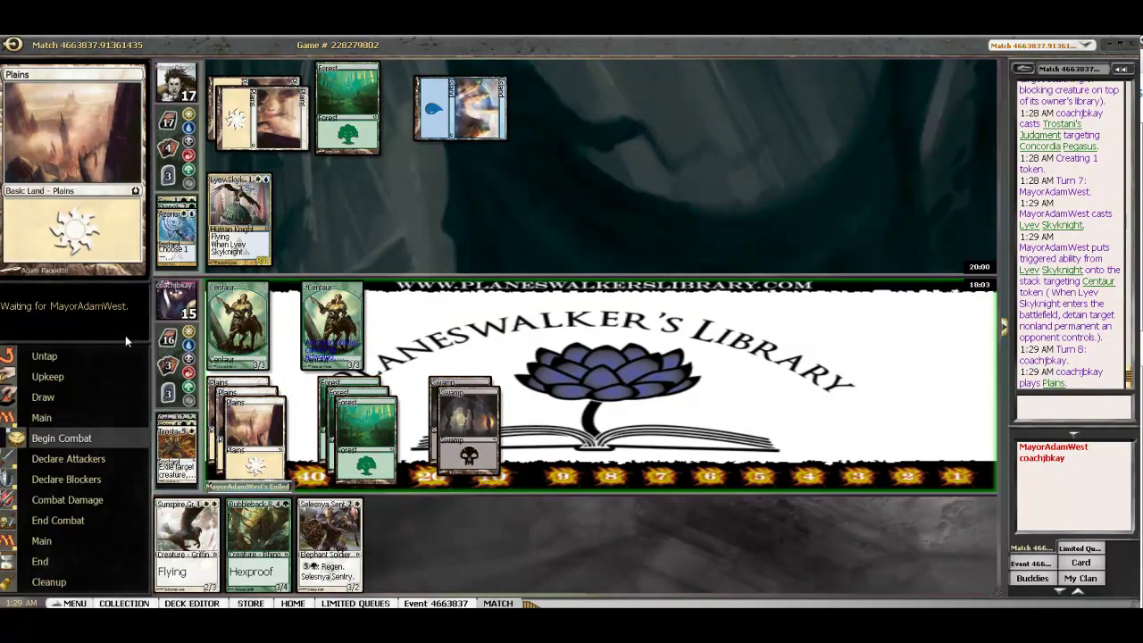
left_click(228, 322)
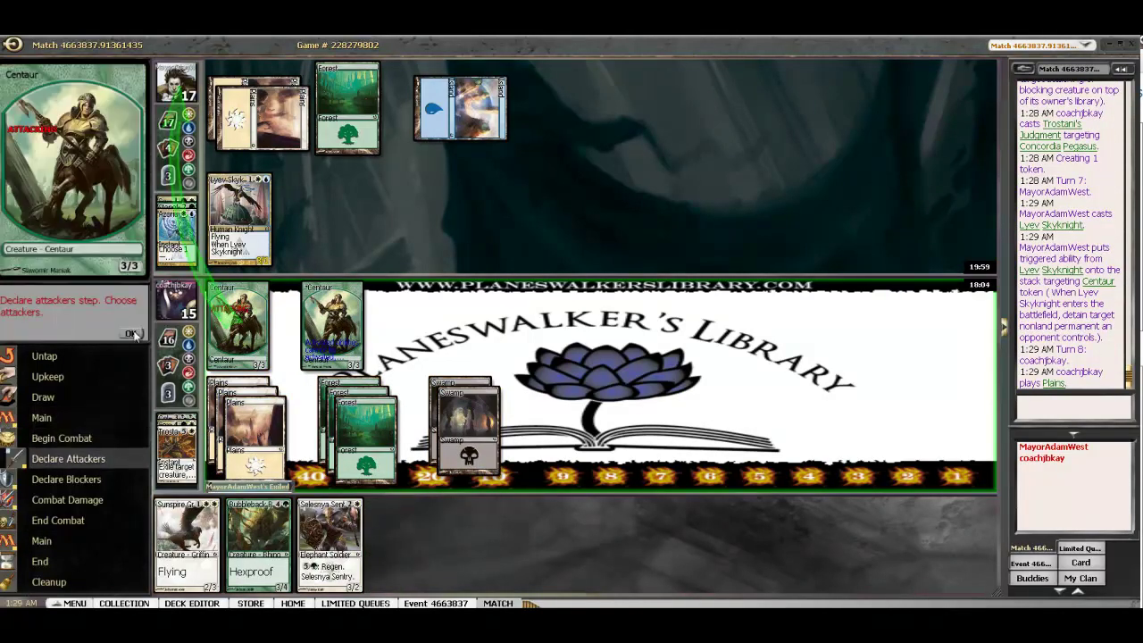
left_click(131, 333)
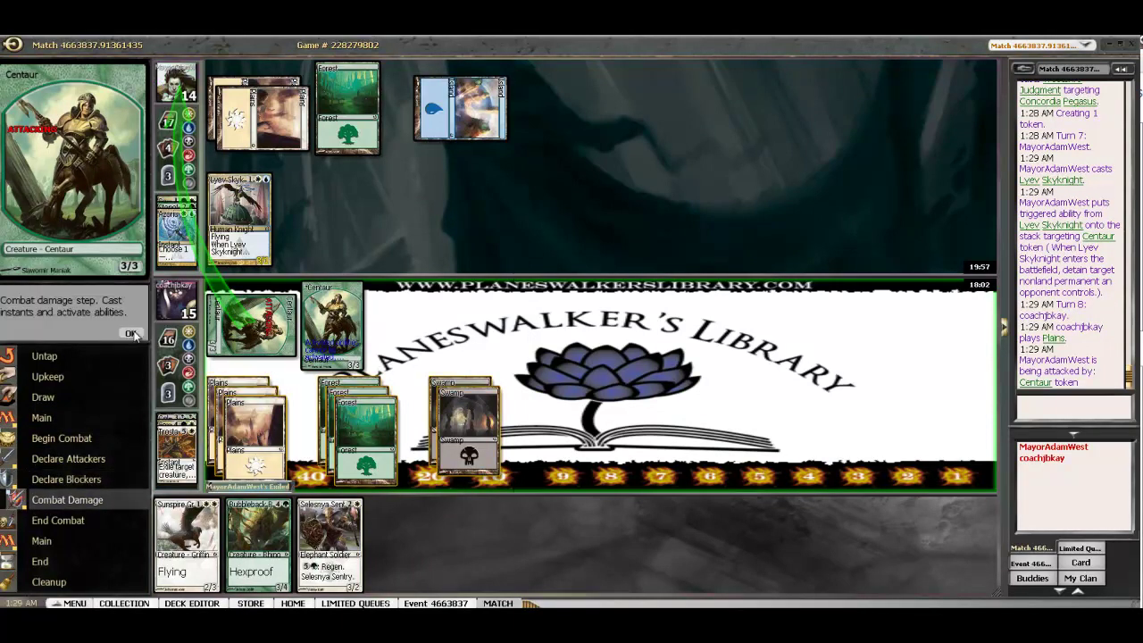
left_click(131, 333)
Cast Sunspire Griffin and Rubbleback Rhino in the postcombat main phase, tapping lands for each.
left_click(192, 527)
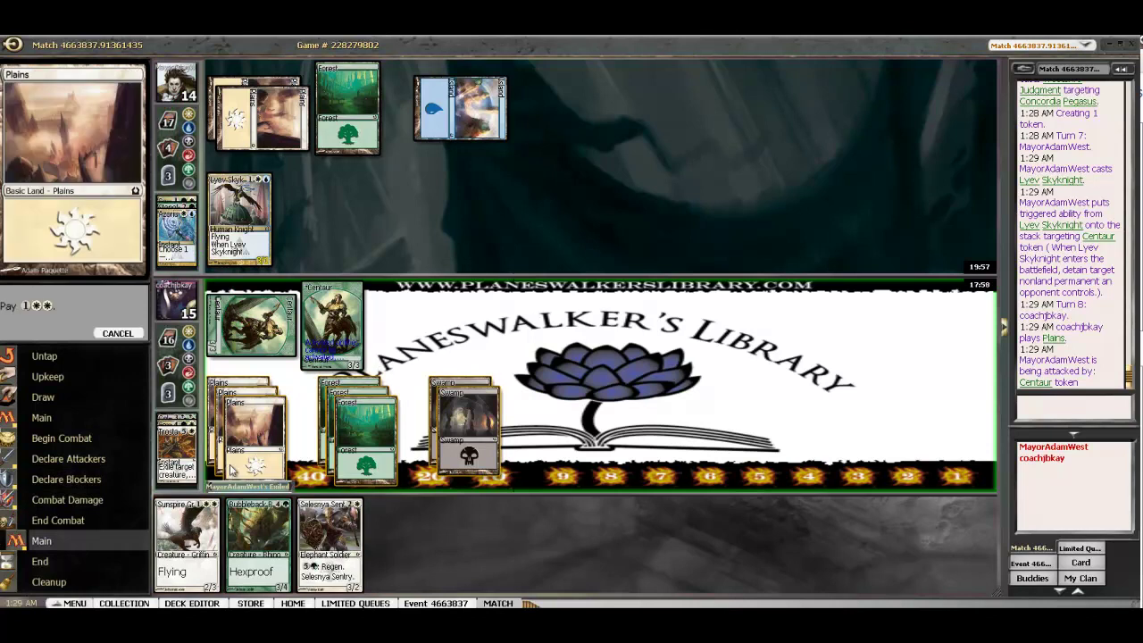
left_click(259, 420)
left_click(268, 428)
left_click(344, 435)
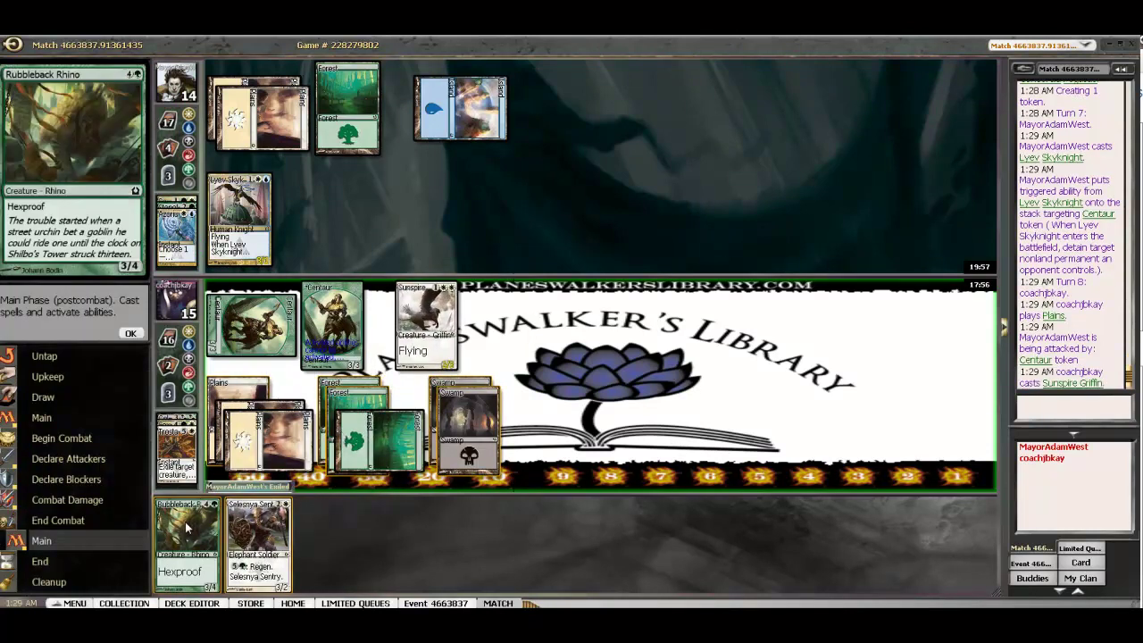
left_click(252, 399)
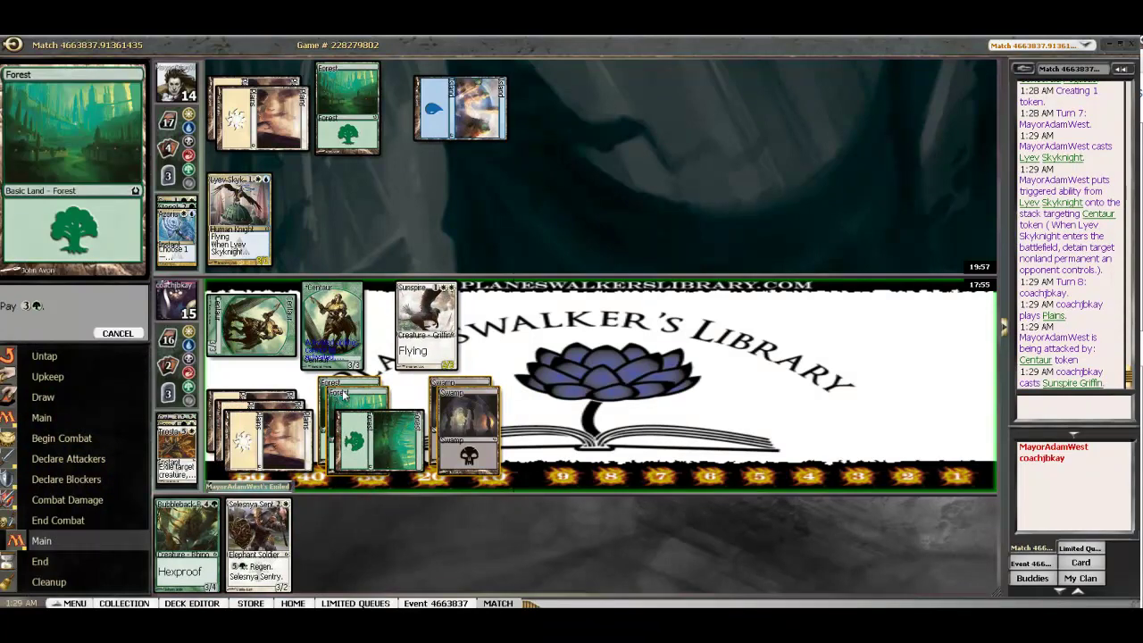
left_click(346, 394)
left_click(445, 406)
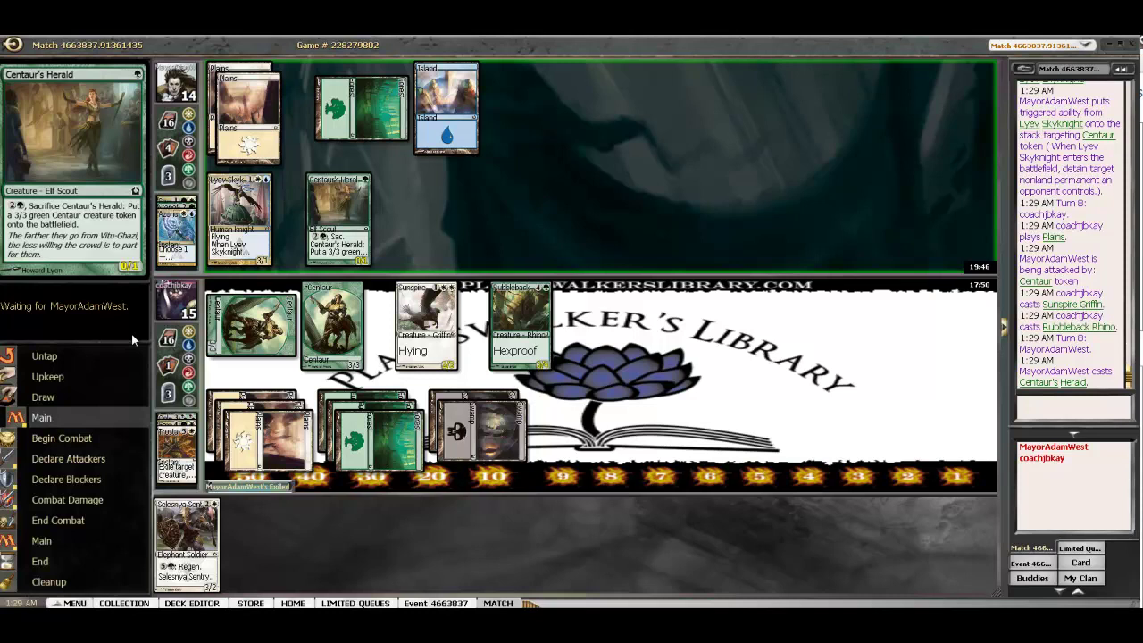
Pass through the opponent's combat and end step into the turn-nine main phase.
left_click(131, 334)
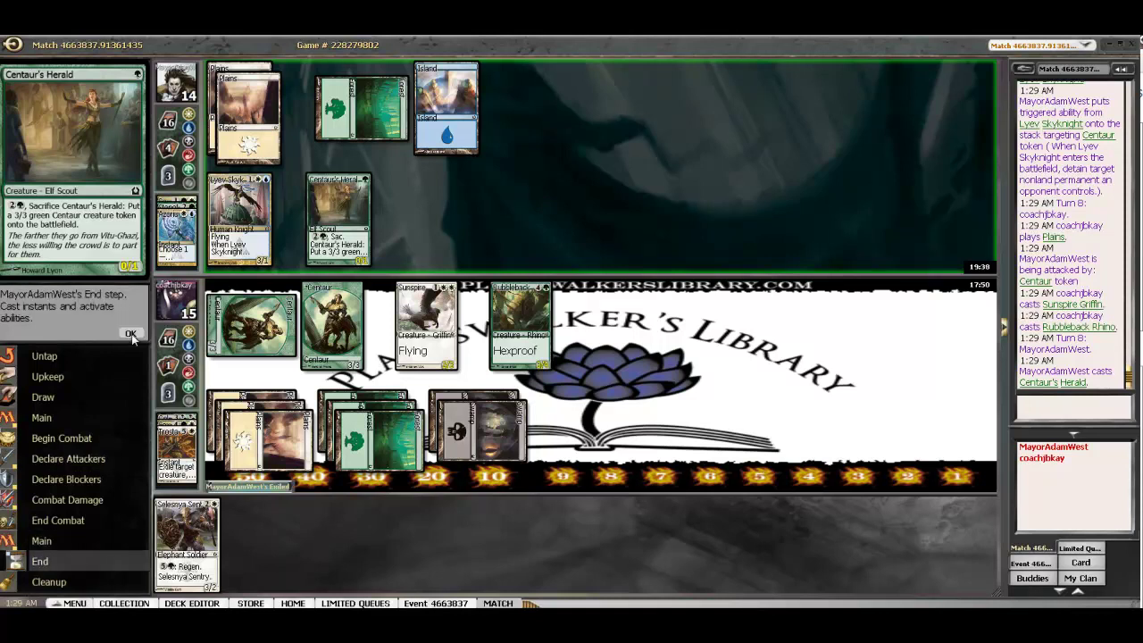
left_click(131, 334)
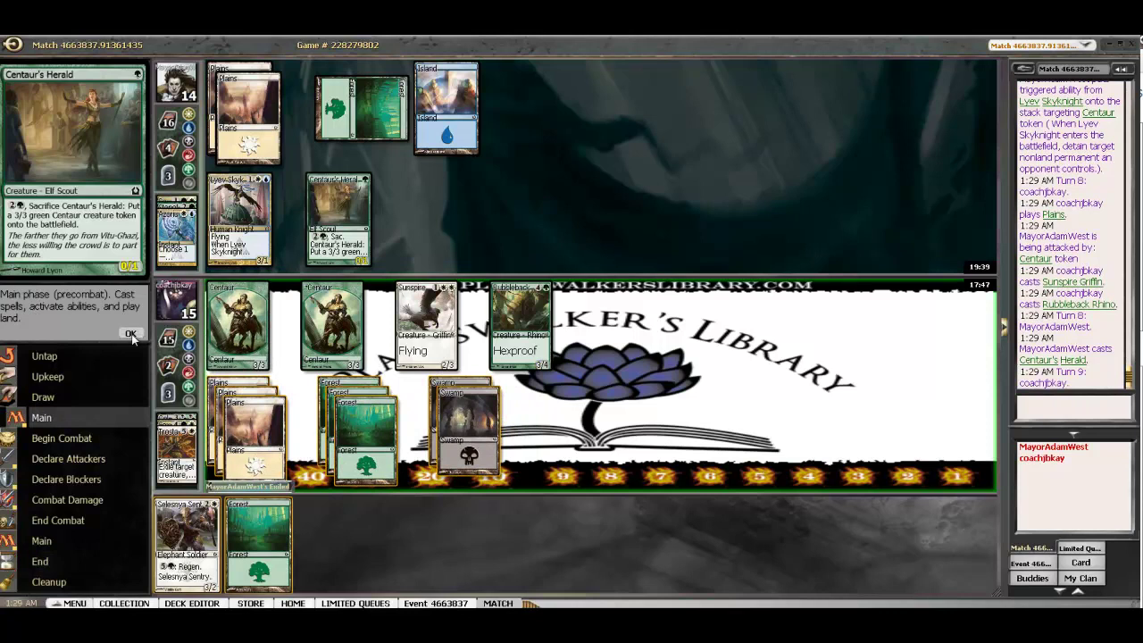
left_click(131, 335)
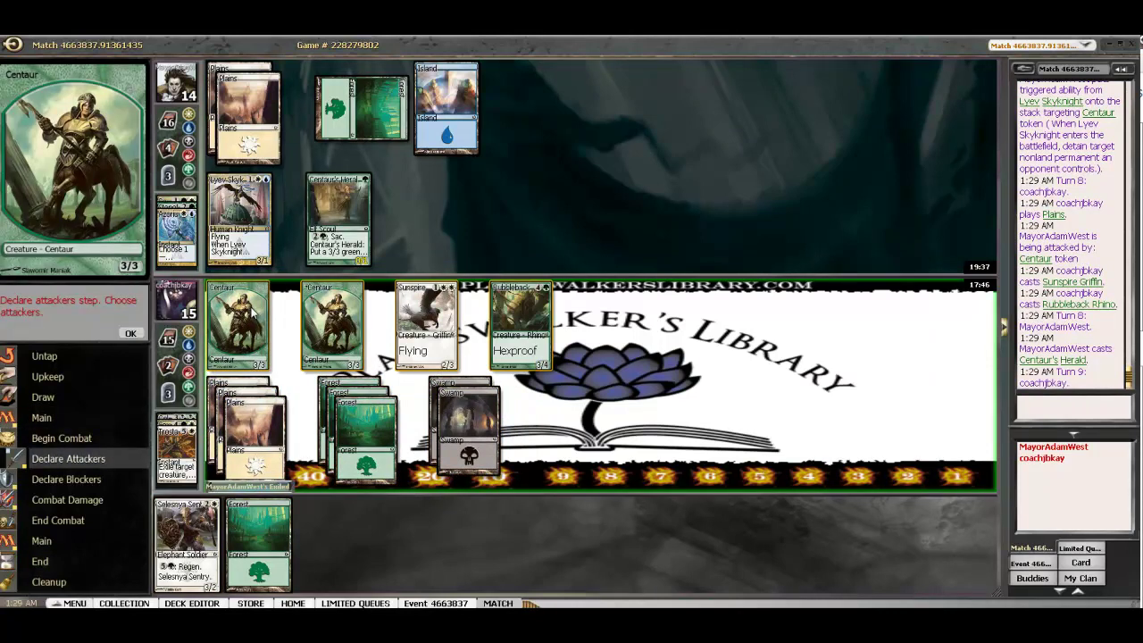
Attack with both Centaurs, Sunspire Griffin and Rubbleback Rhino, passing through blockers.
left_click(254, 313)
left_click(348, 314)
left_click(422, 317)
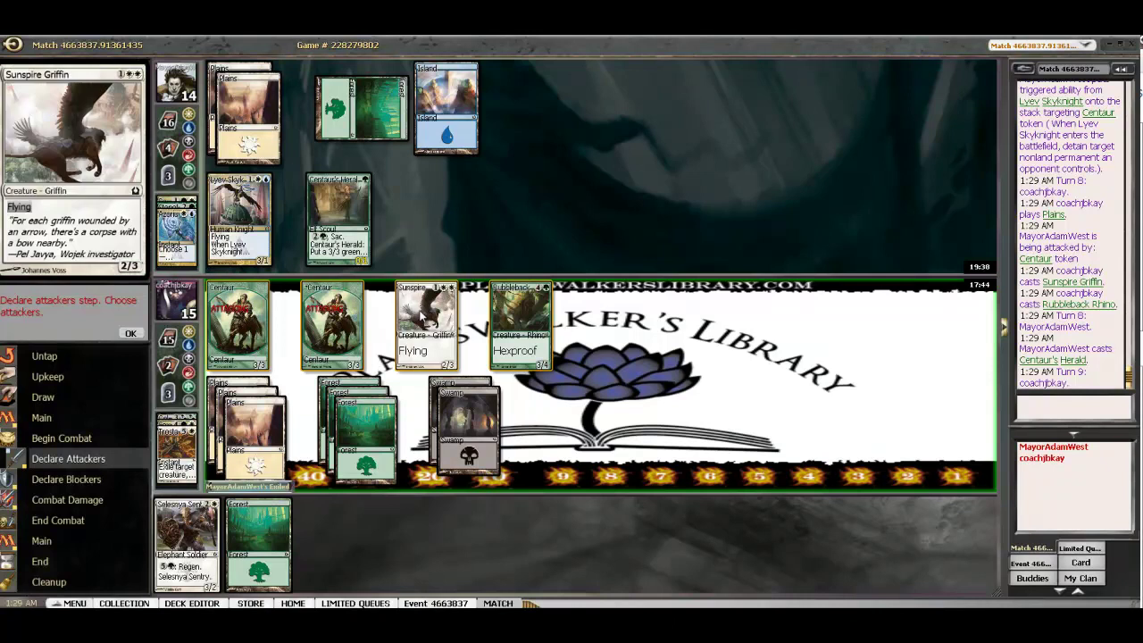
left_click(511, 315)
left_click(130, 335)
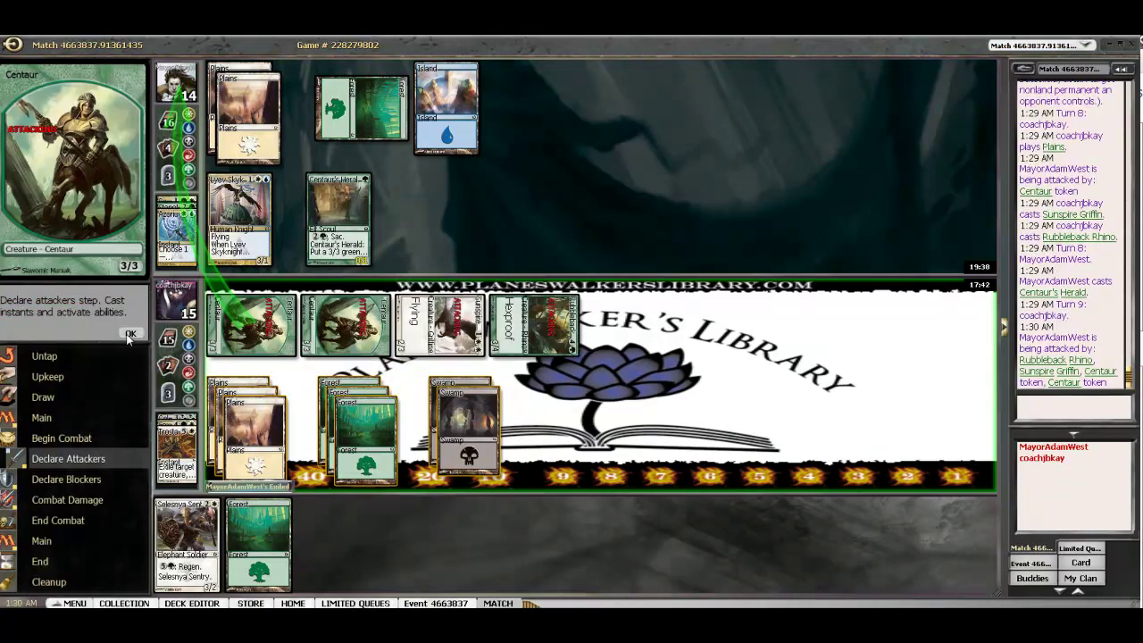
left_click(131, 334)
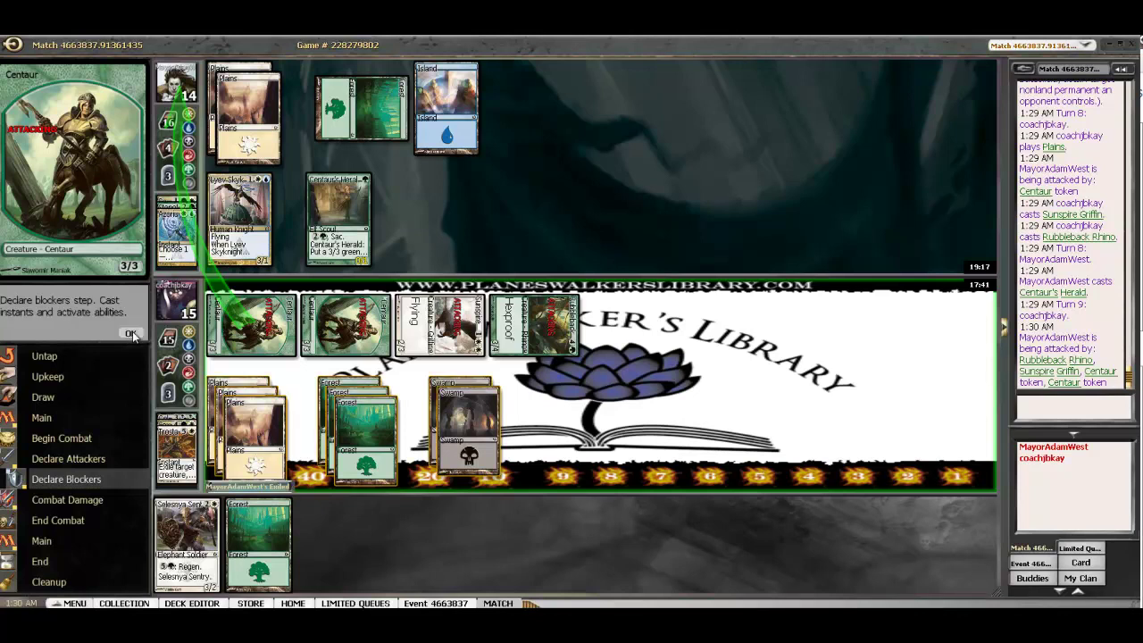
left_click(132, 331)
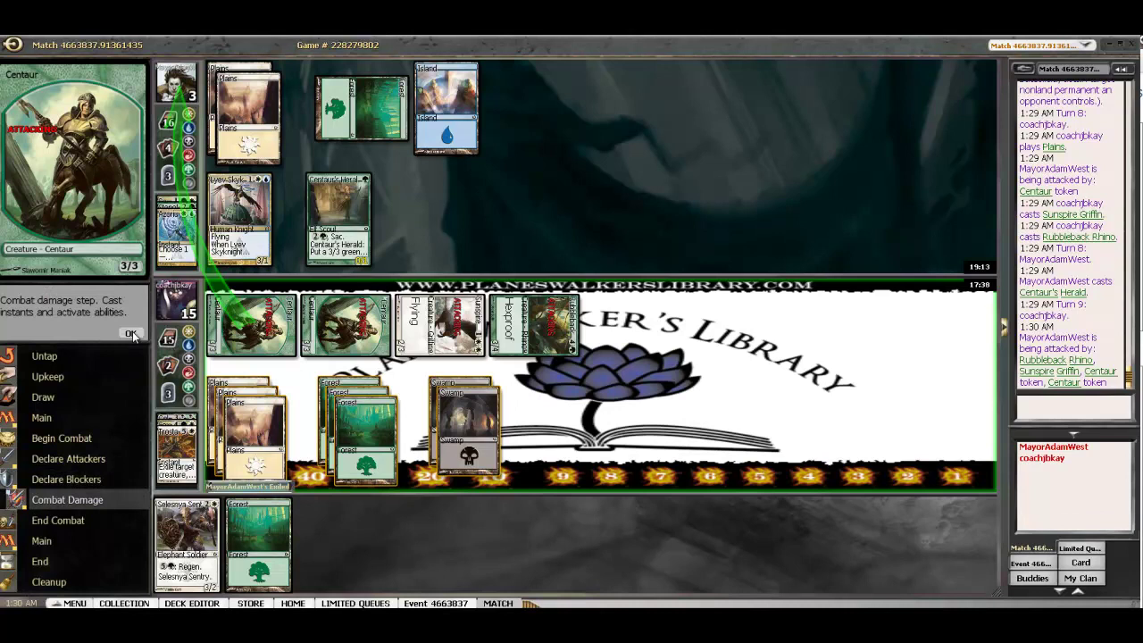
Cast Selesnya Sentry postcombat, pass the turn, and dismiss the concession result.
left_click(132, 331)
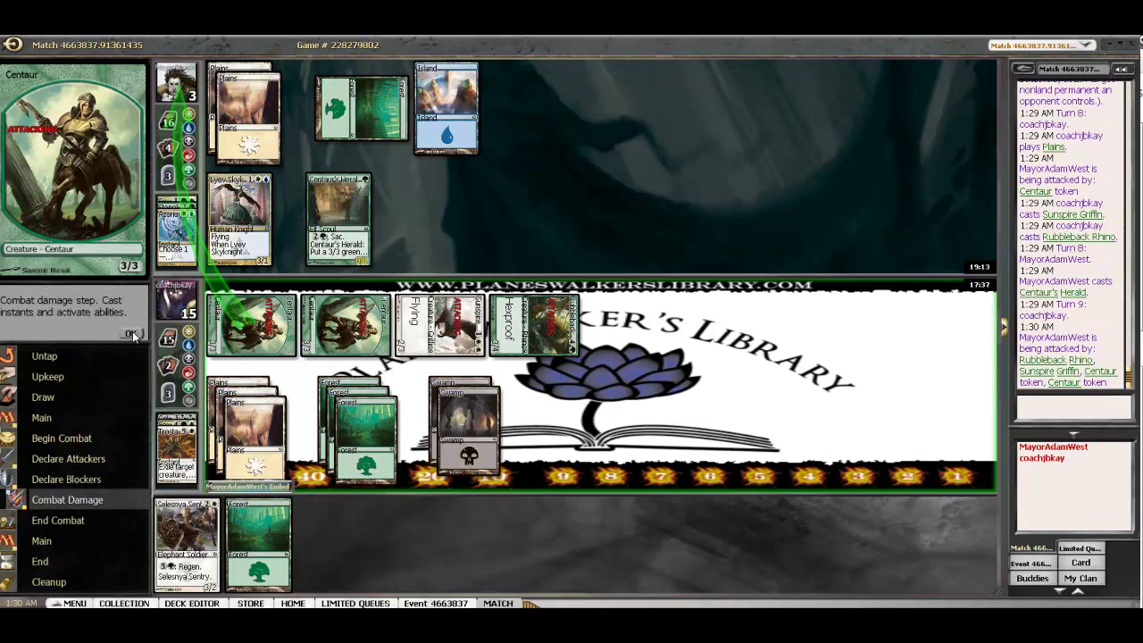
left_click(190, 513)
left_click(251, 445)
left_click(357, 437)
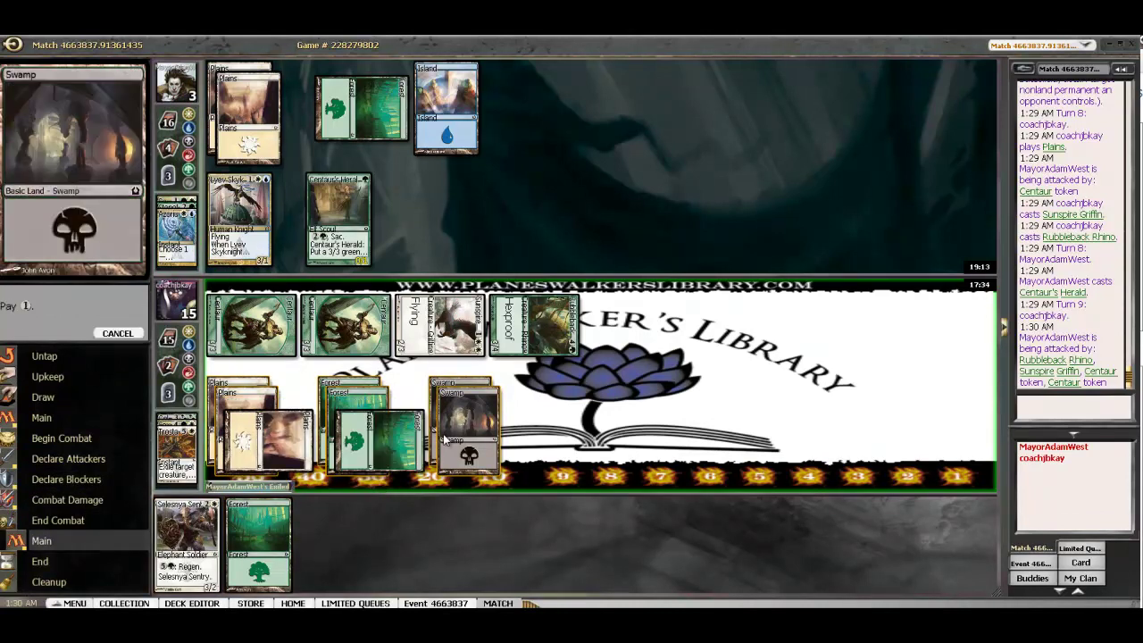
left_click(464, 420)
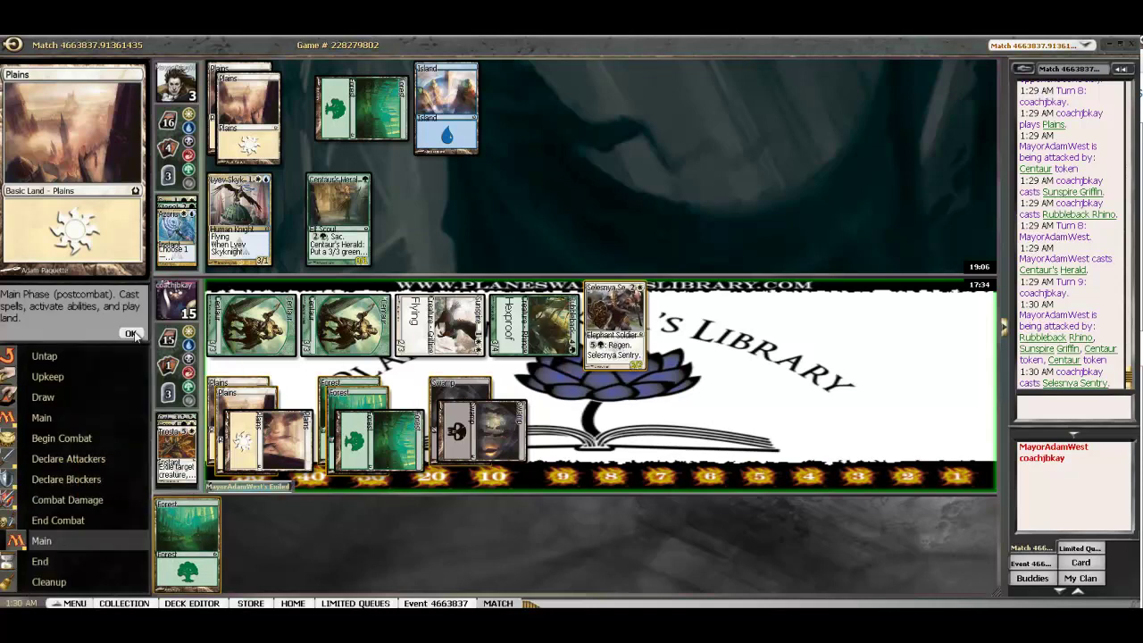
left_click(132, 334)
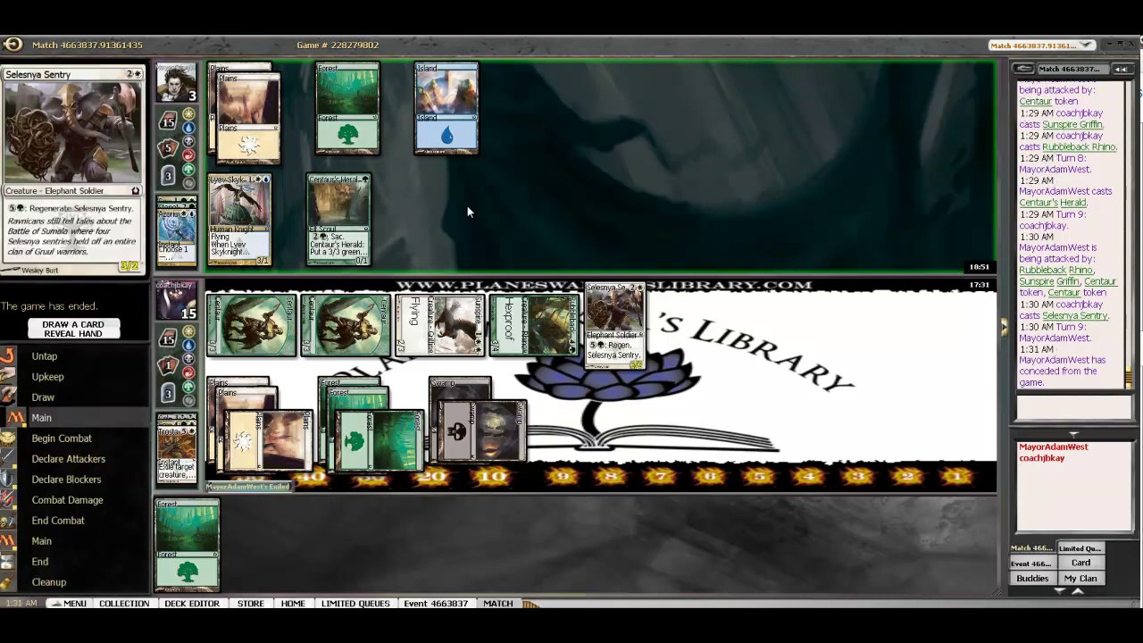
left_click(563, 389)
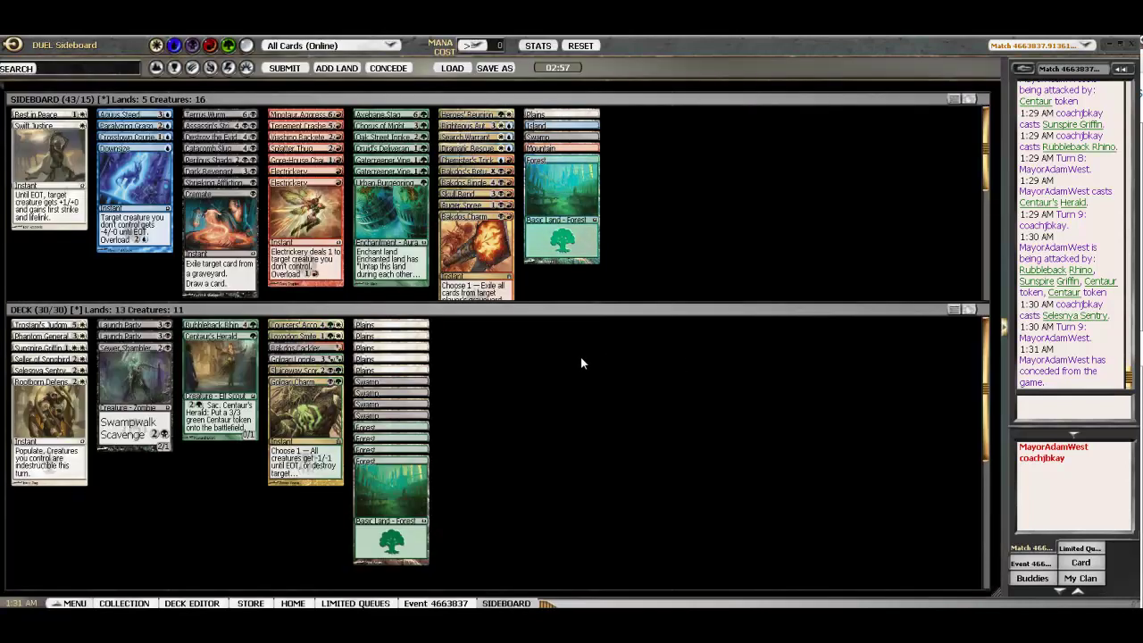
Regroup the deck into piles and move all nonland cards to the sideboard.
right_click(581, 356)
left_click(612, 389)
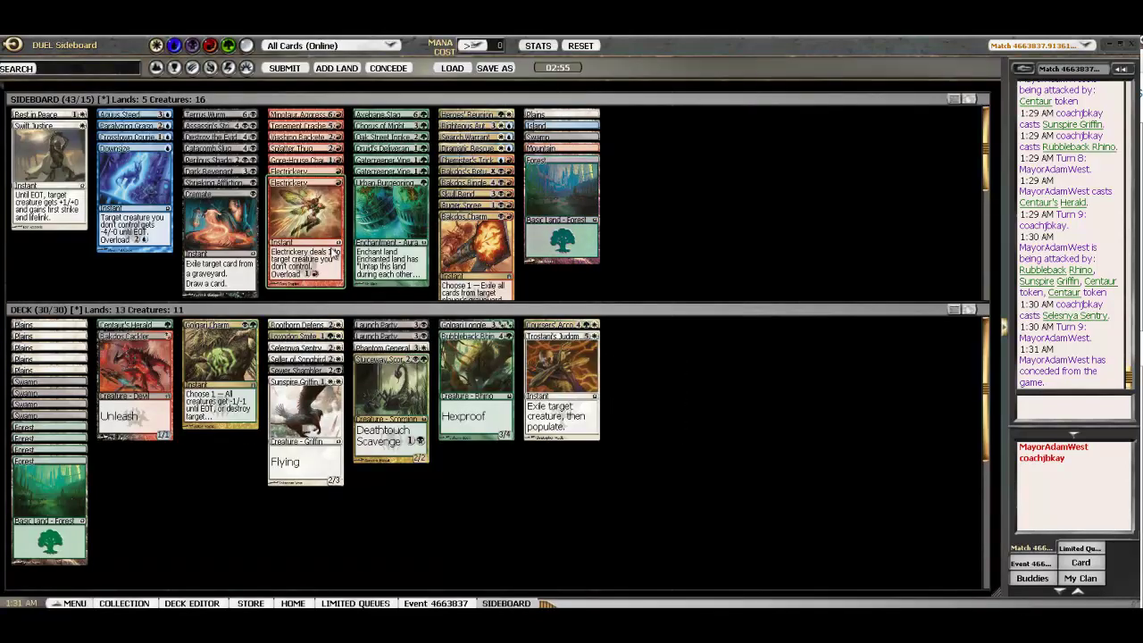
right_click(295, 208)
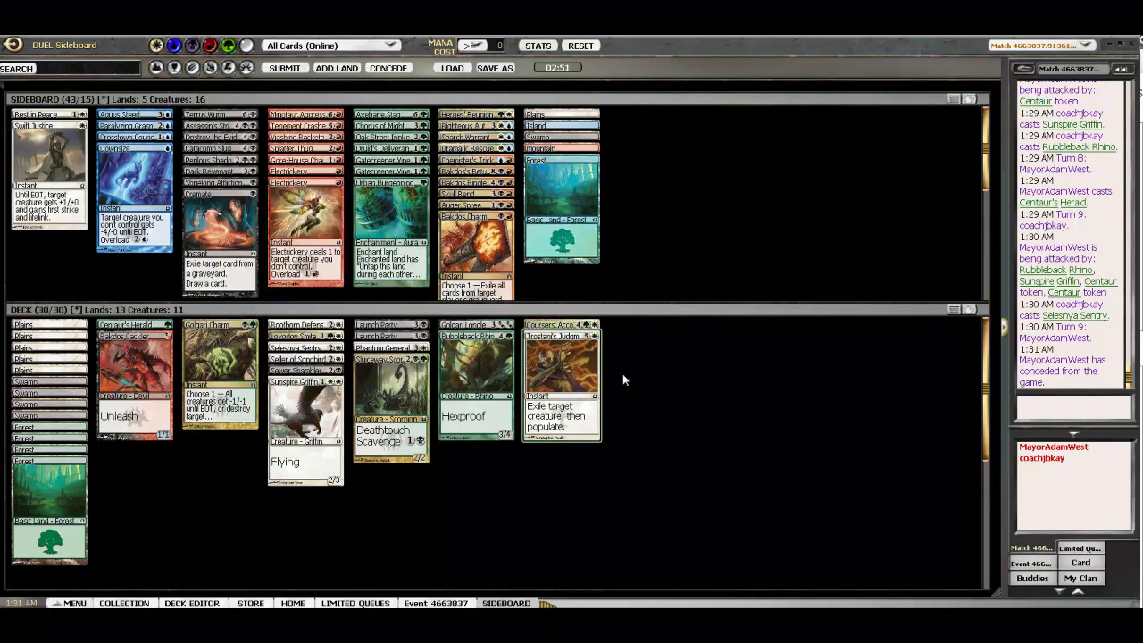
left_click_drag(641, 460, 130, 321)
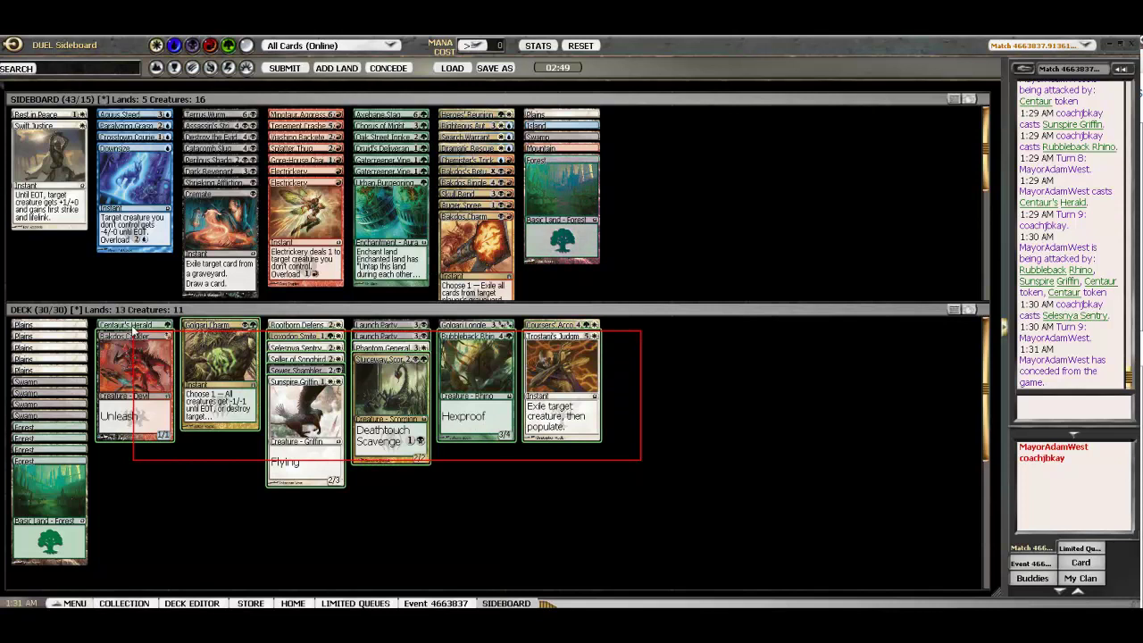
left_click_drag(390, 376, 800, 183)
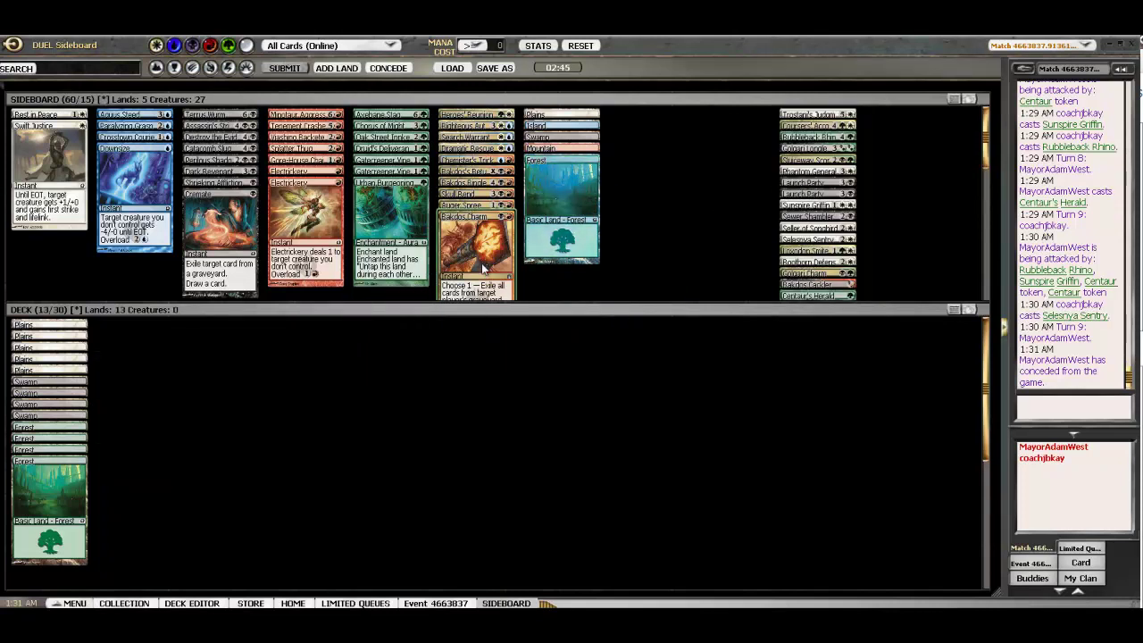
mouse_move(475, 205)
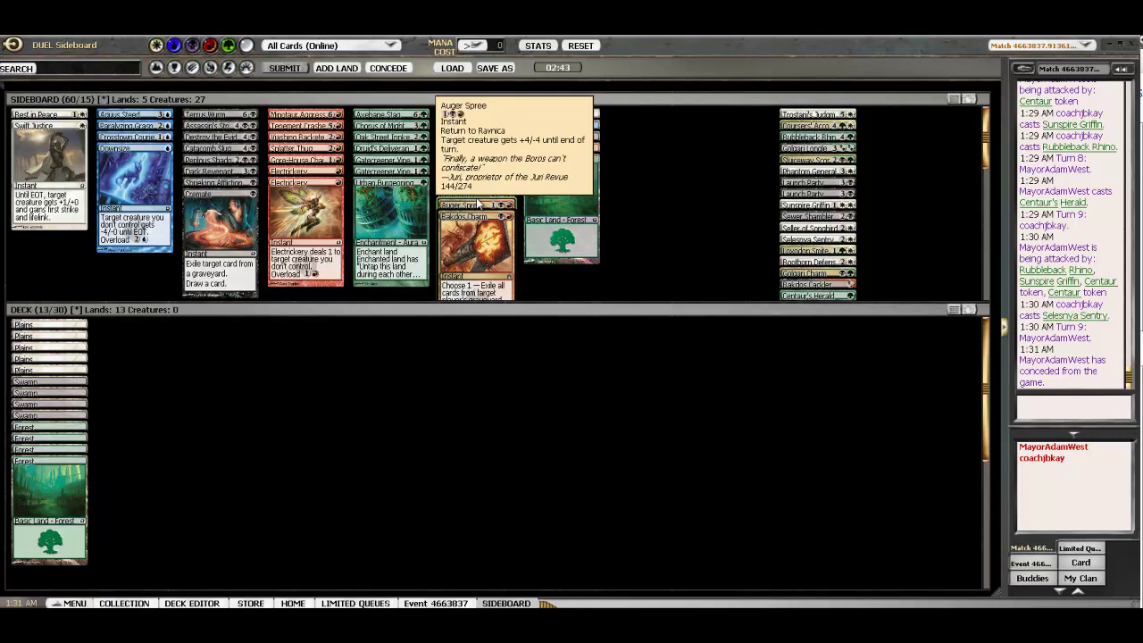
Add Auger Spree, Rakdos's Return, two Electrickery, Gore-House Chainwalker, Splatter Thug and Tenement Crasher.
double_click(478, 205)
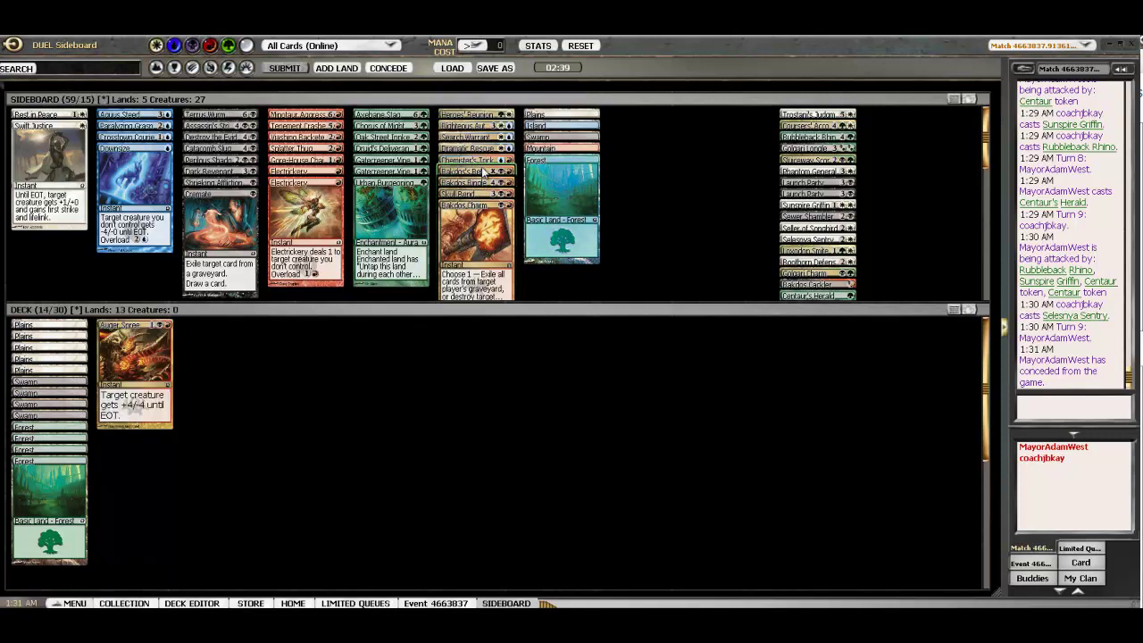
right_click(485, 171)
left_click(485, 171)
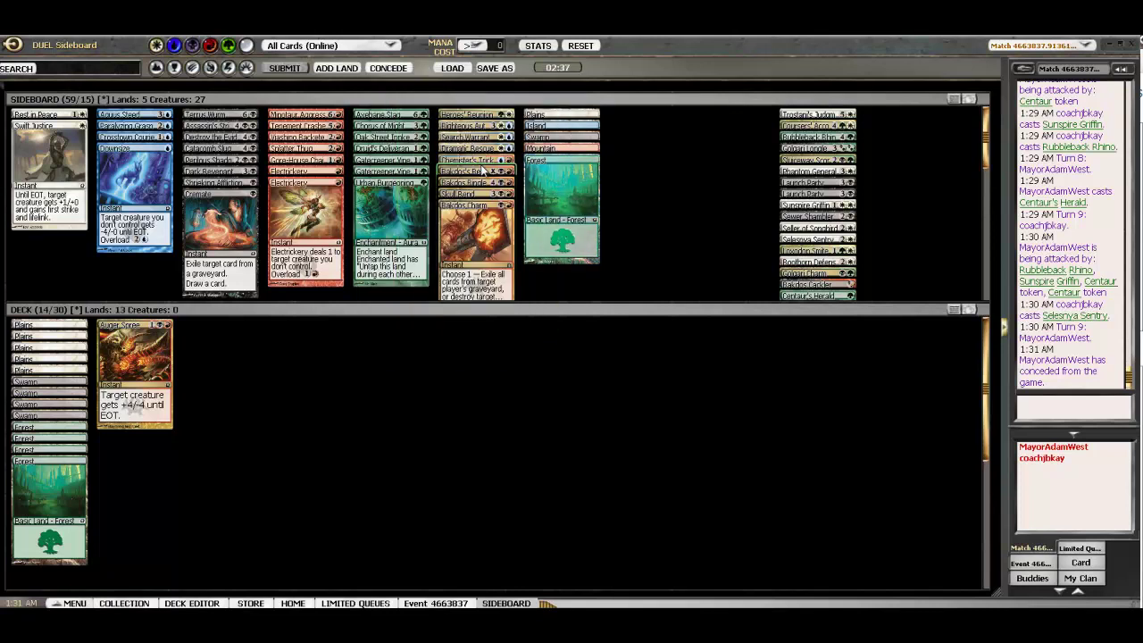
double_click(485, 171)
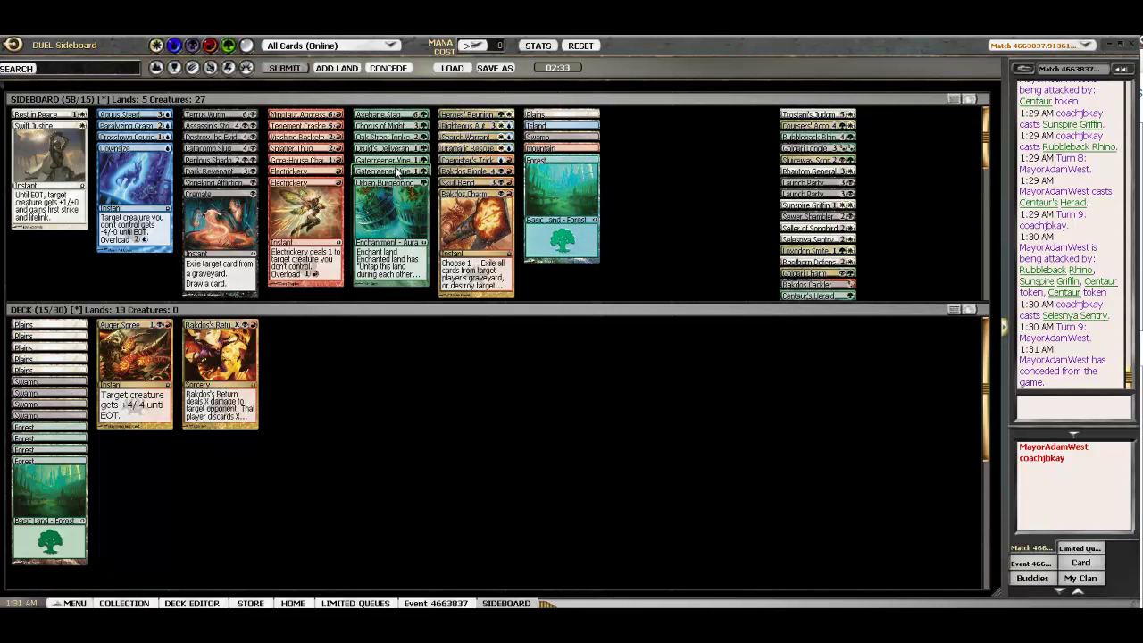
double_click(306, 204)
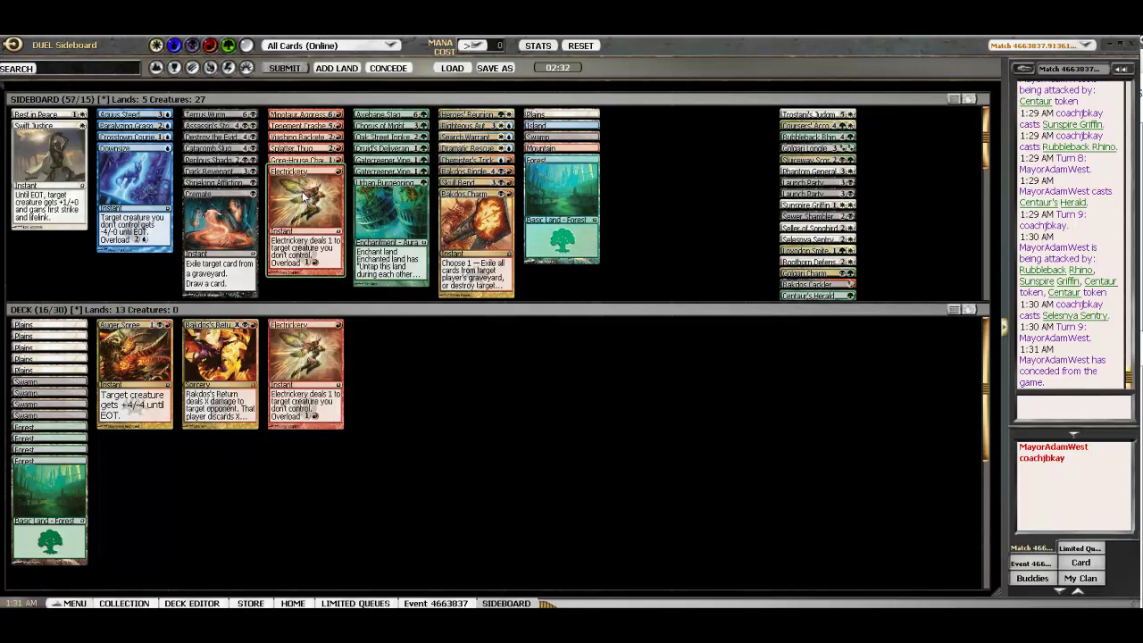
double_click(306, 192)
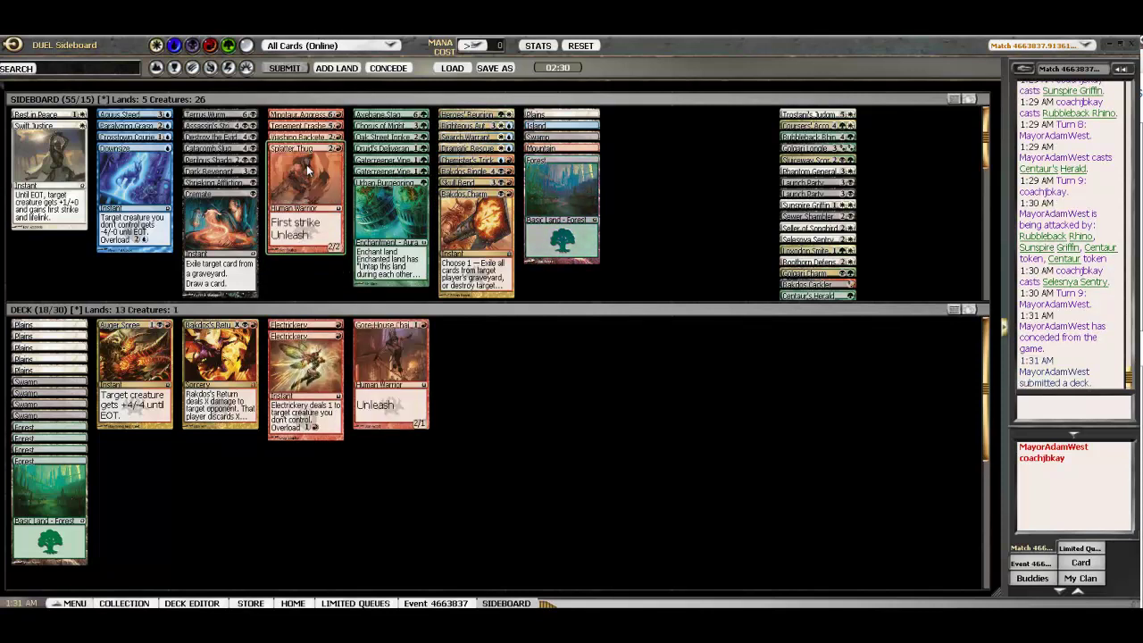
double_click(305, 179)
double_click(311, 143)
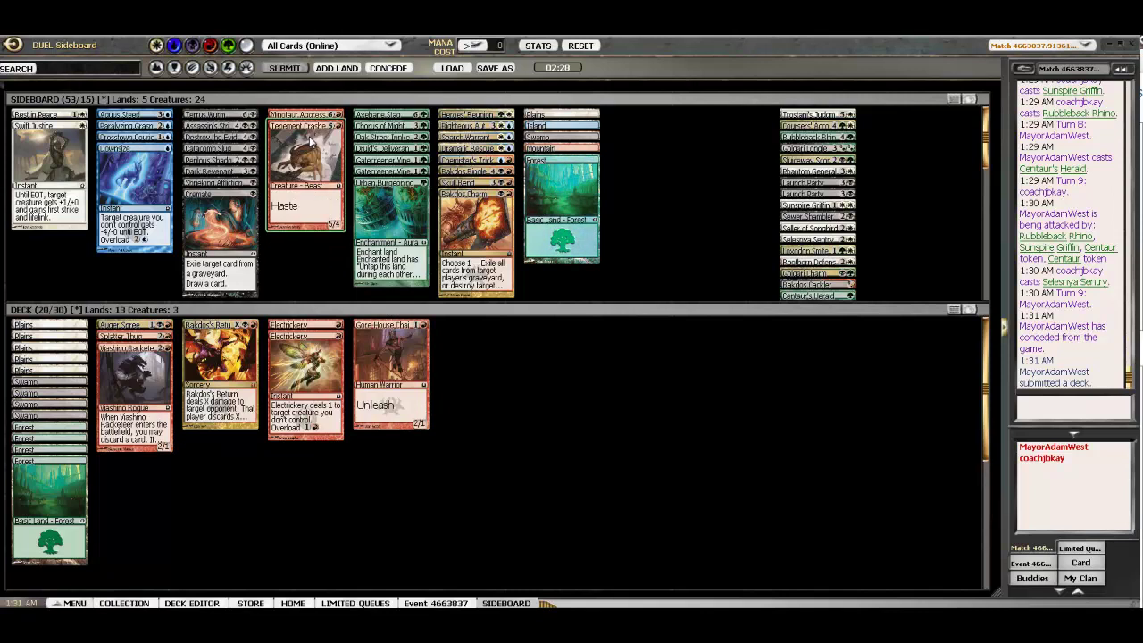
double_click(305, 169)
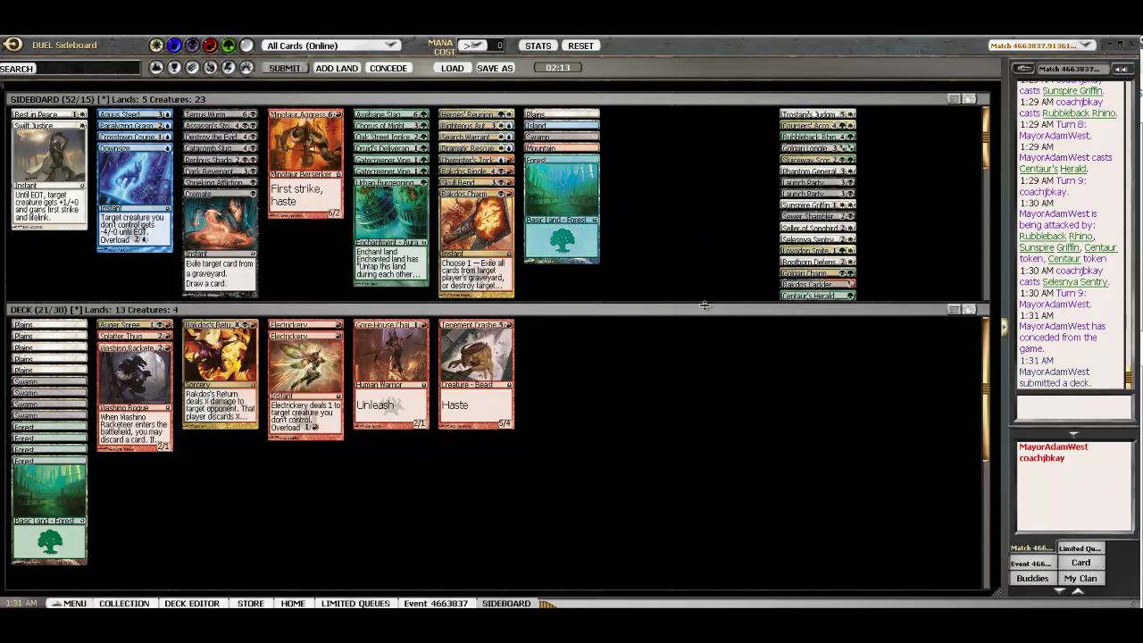
Add Centaur's Herald, Rakdos Cackler, Golgari Charm, Sewer Shambler, two Launch Party, Golgari Longlegs and Rubbleback Rhino.
left_click_drag(705, 305, 716, 378)
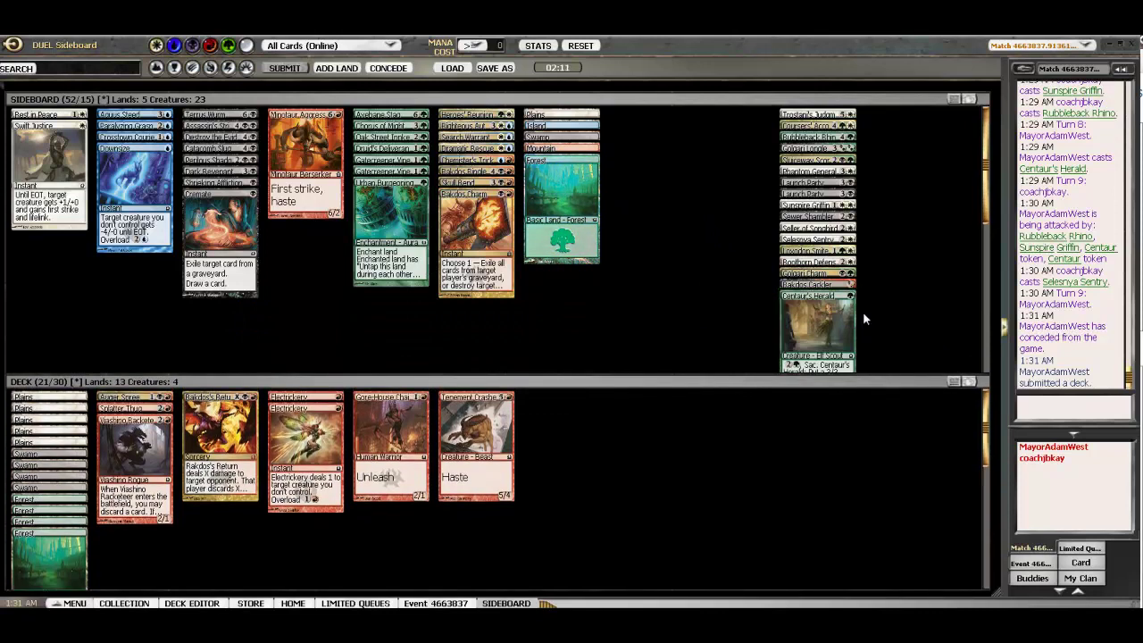
mouse_move(817, 326)
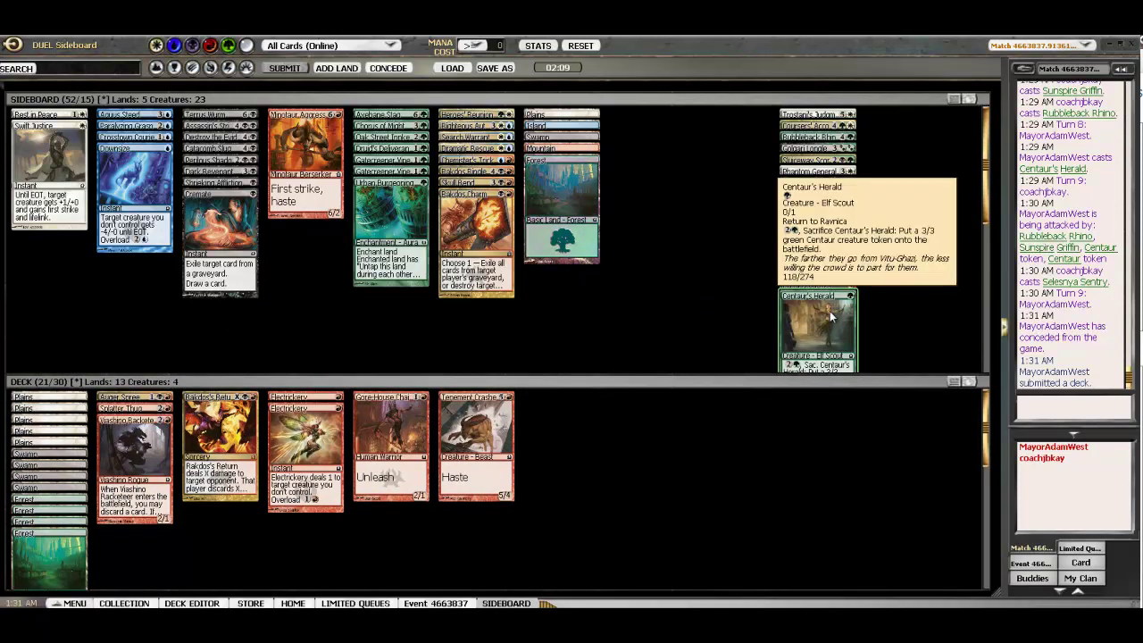
double_click(830, 311)
double_click(829, 311)
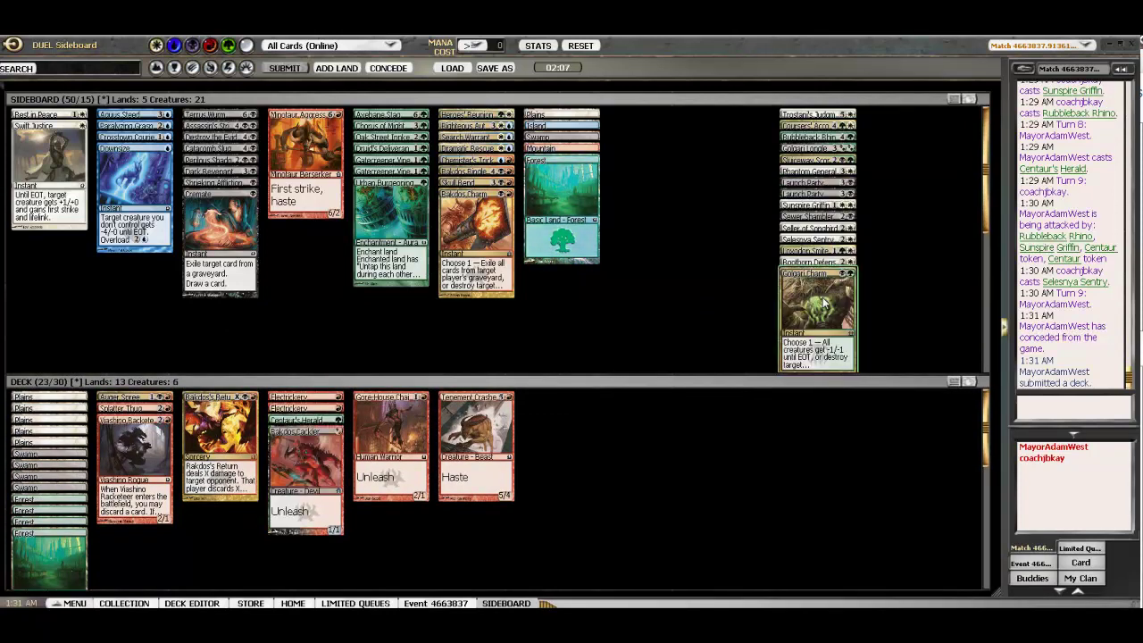
double_click(830, 303)
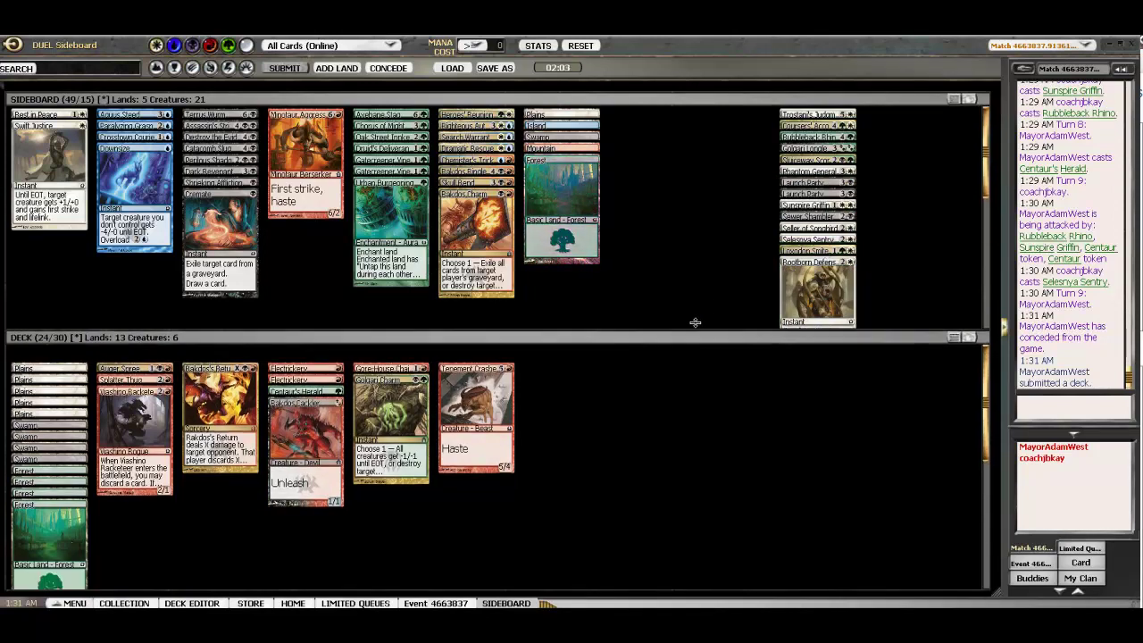
left_click_drag(679, 385, 679, 310)
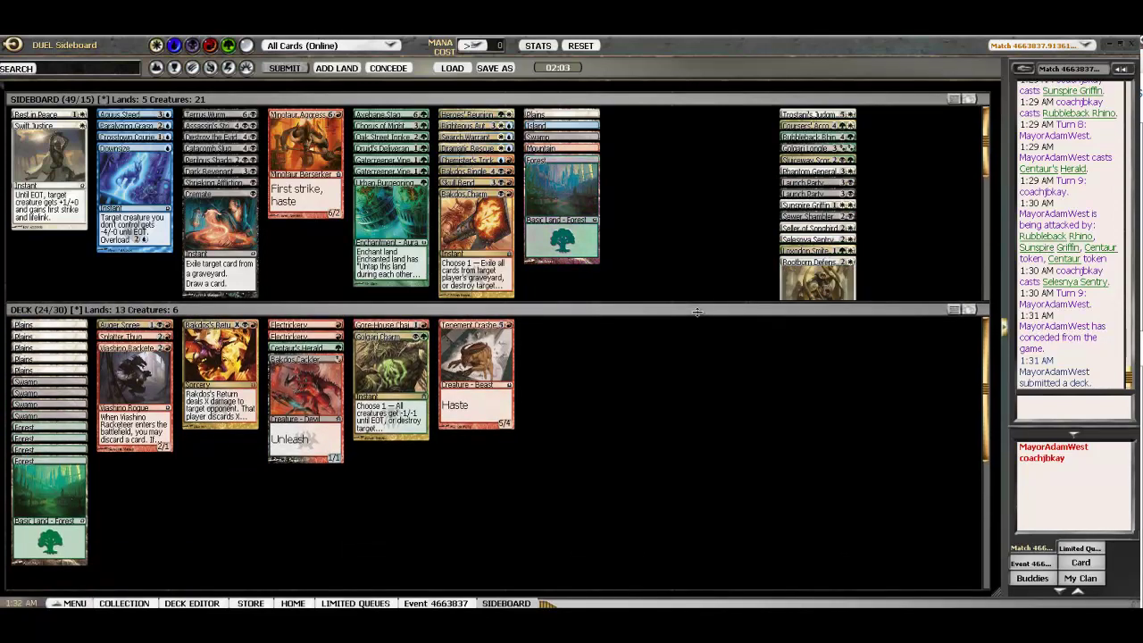
double_click(818, 217)
double_click(817, 193)
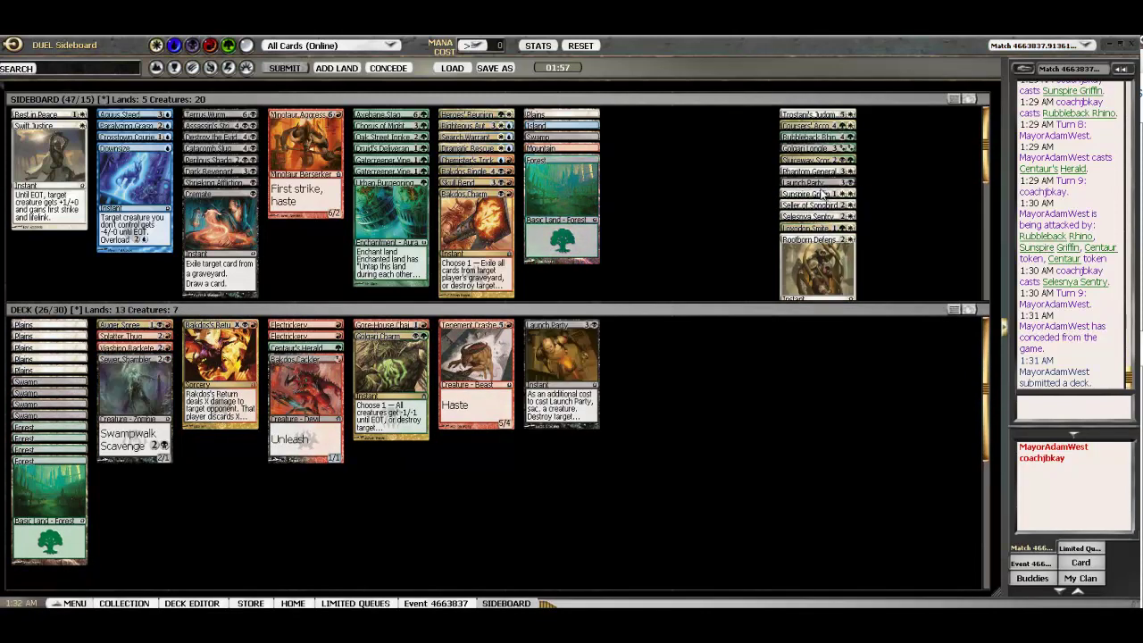
double_click(817, 182)
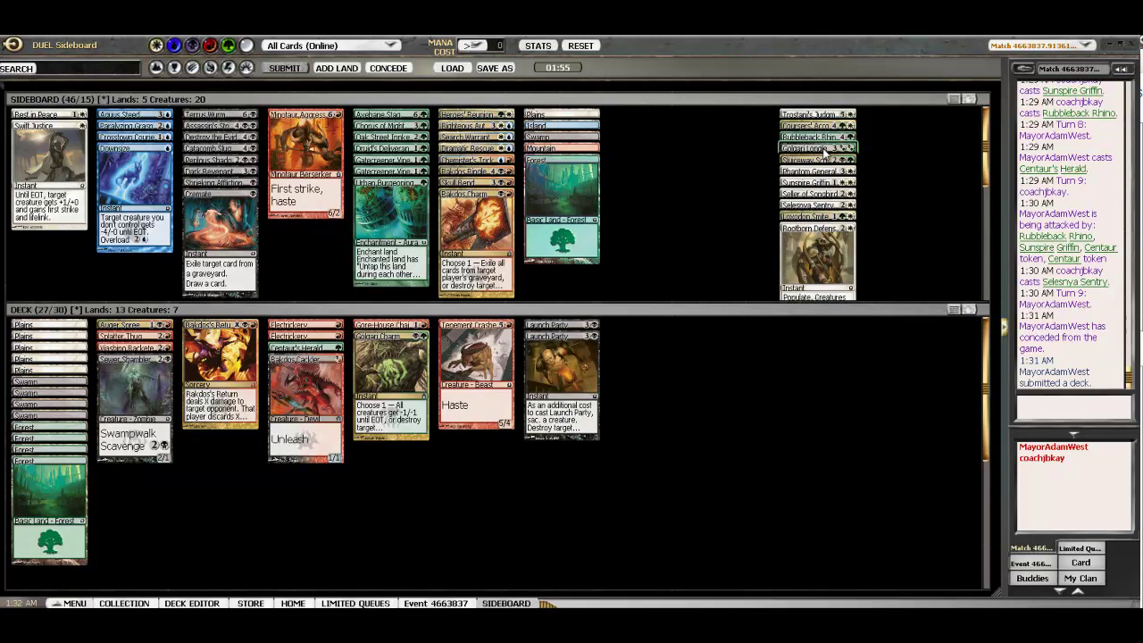
double_click(824, 150)
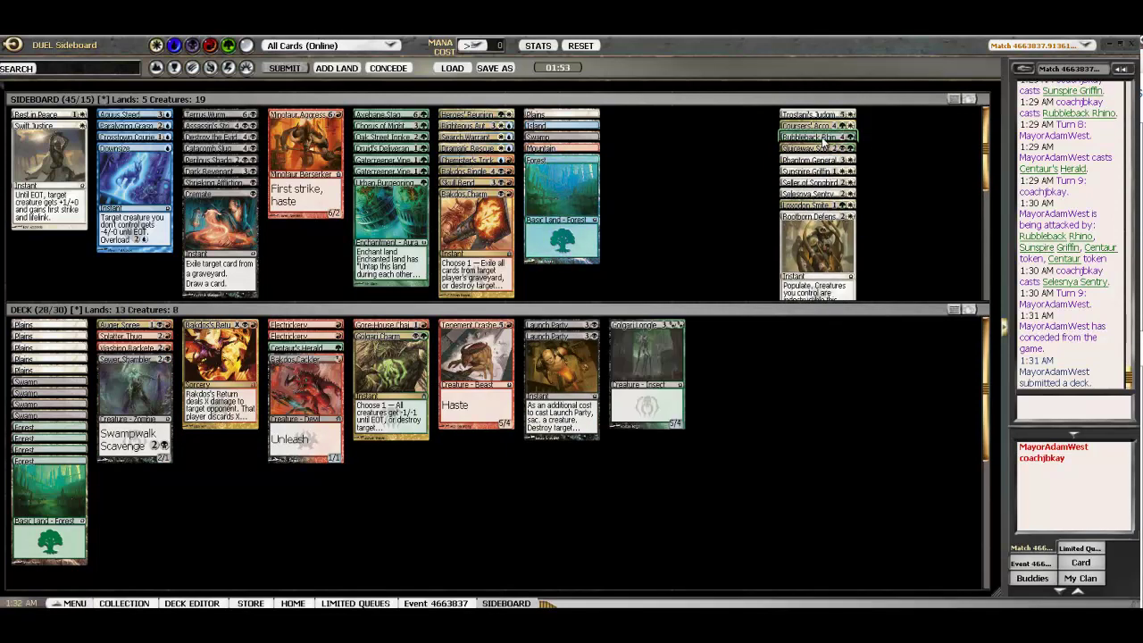
double_click(817, 136)
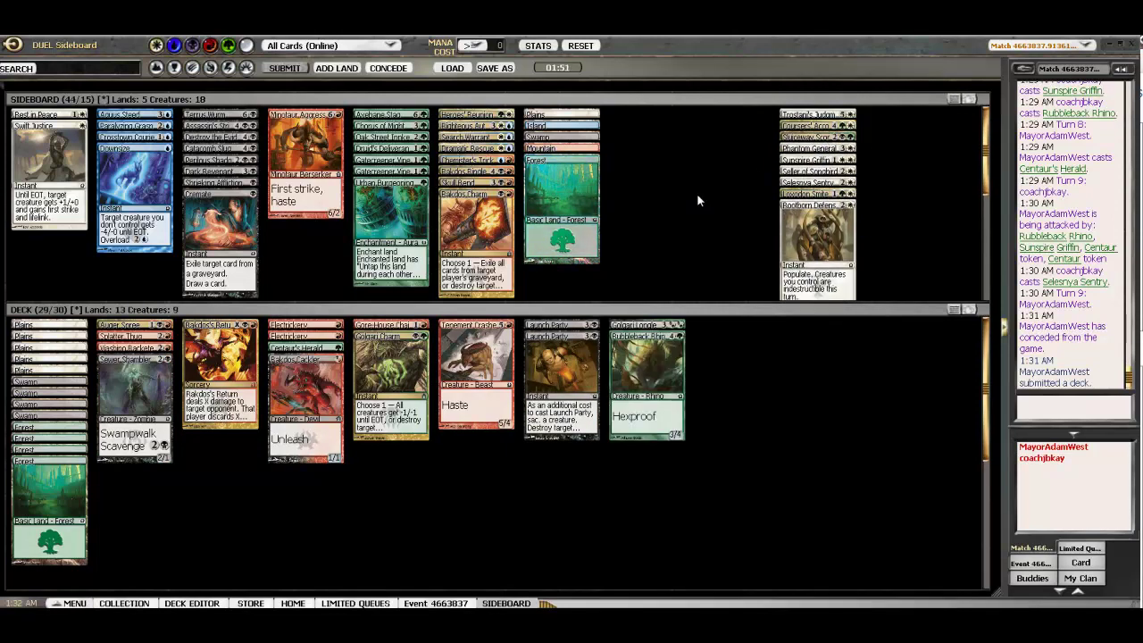
Sort by mana cost, swap one Electrickery for Perilous Shadow, and submit the deck.
right_click(585, 494)
left_click(625, 536)
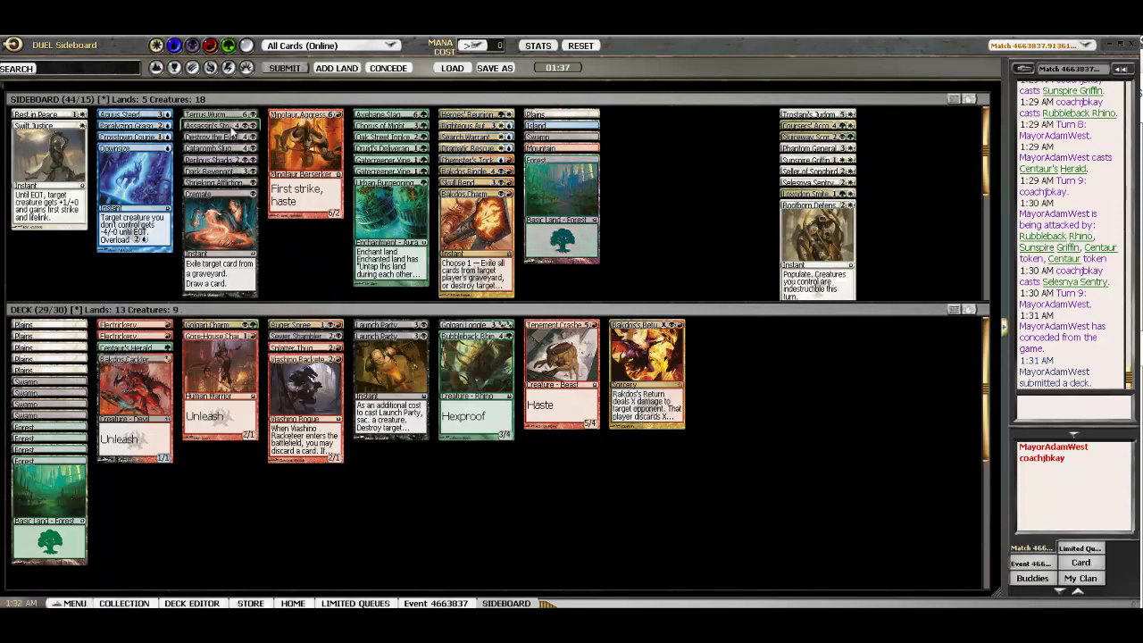
right_click(219, 125)
left_click(230, 126)
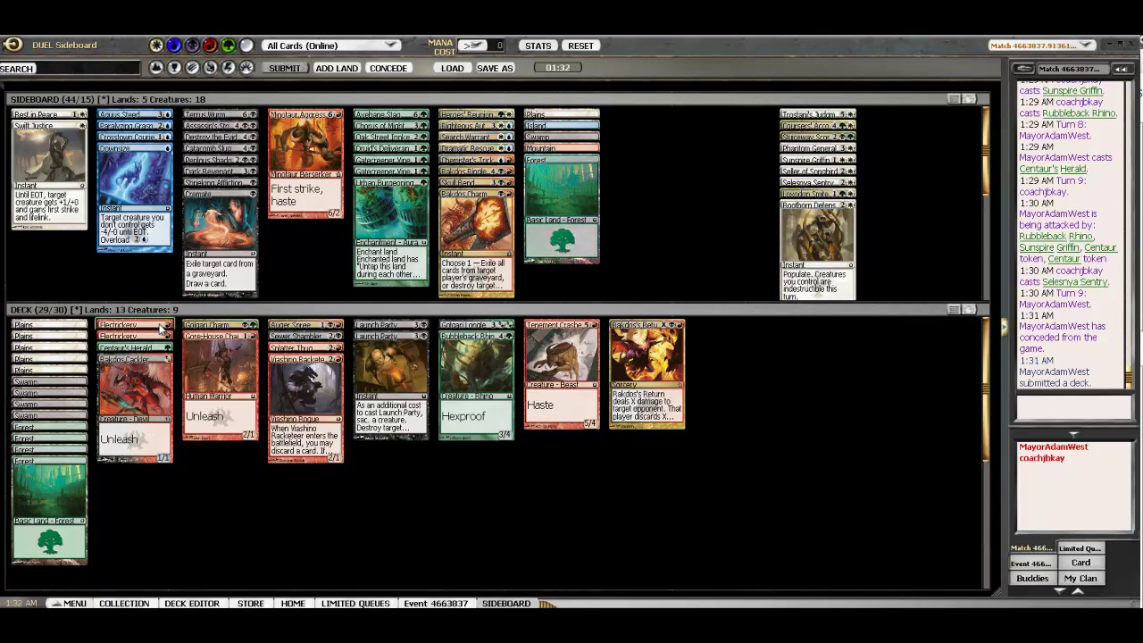
double_click(134, 325)
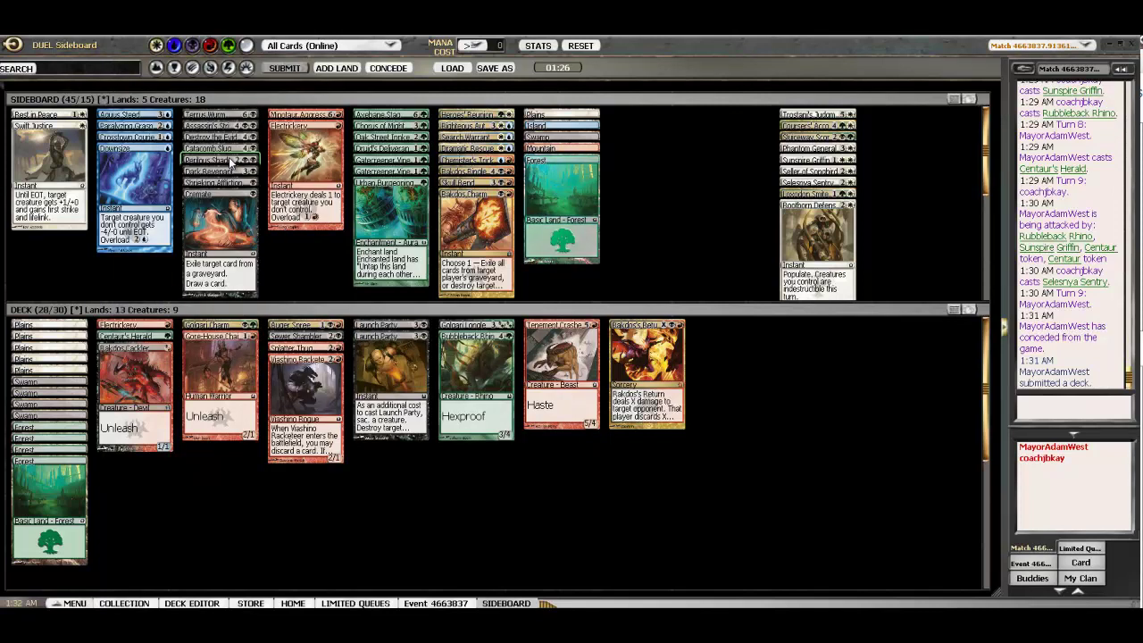
double_click(228, 159)
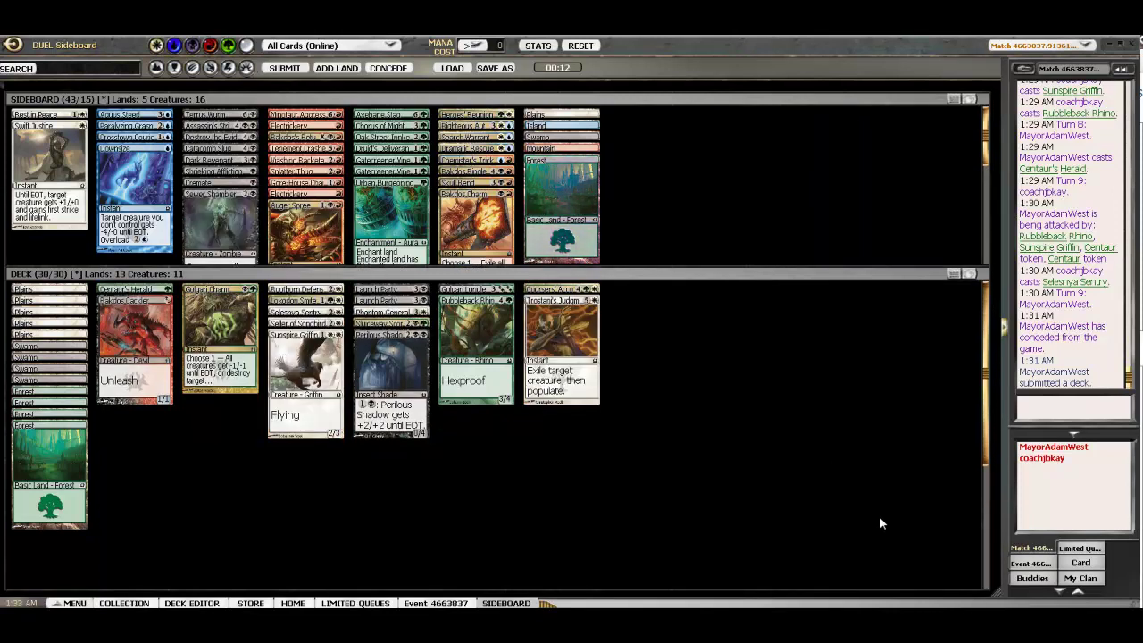
left_click(284, 68)
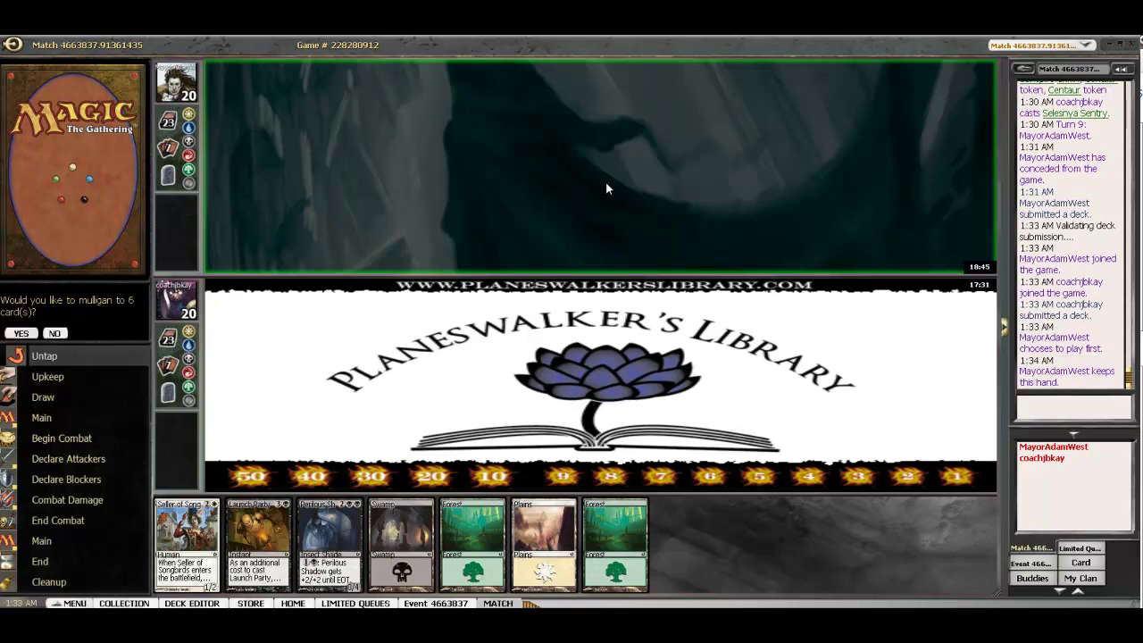
Keep the opening hand, play a Forest, and pass the turn.
left_click(56, 333)
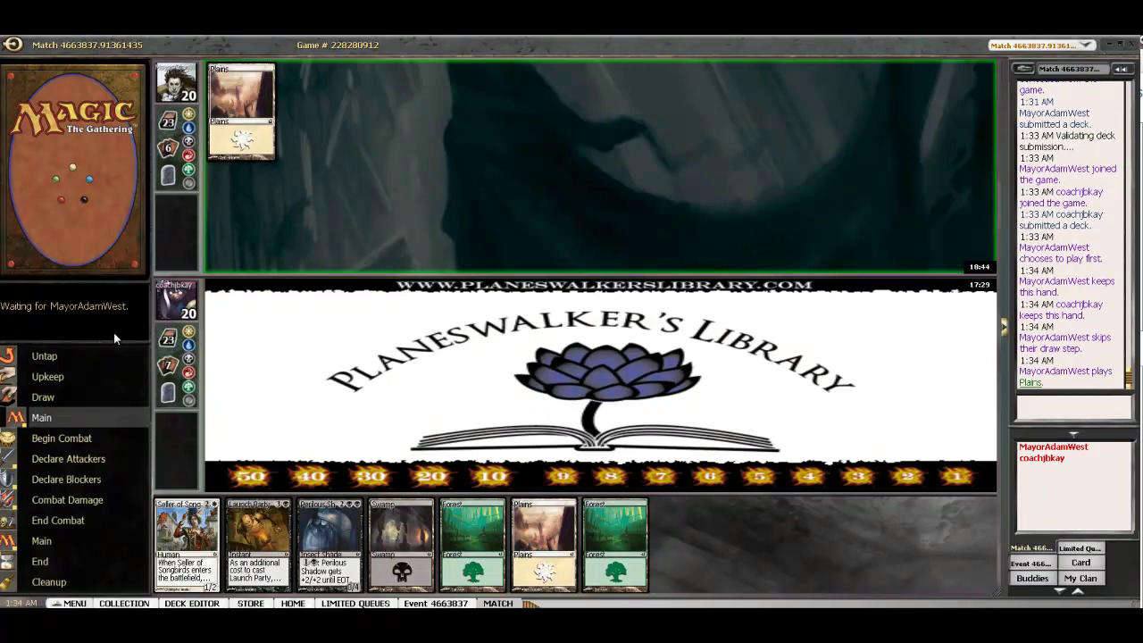
left_click(128, 332)
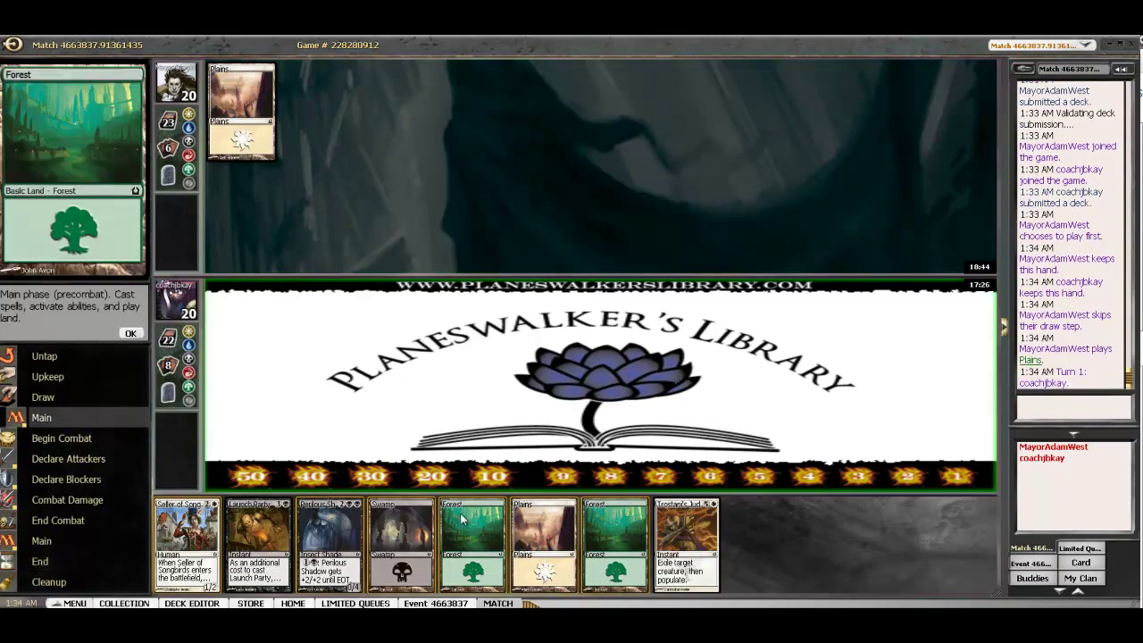
double_click(472, 544)
left_click(129, 333)
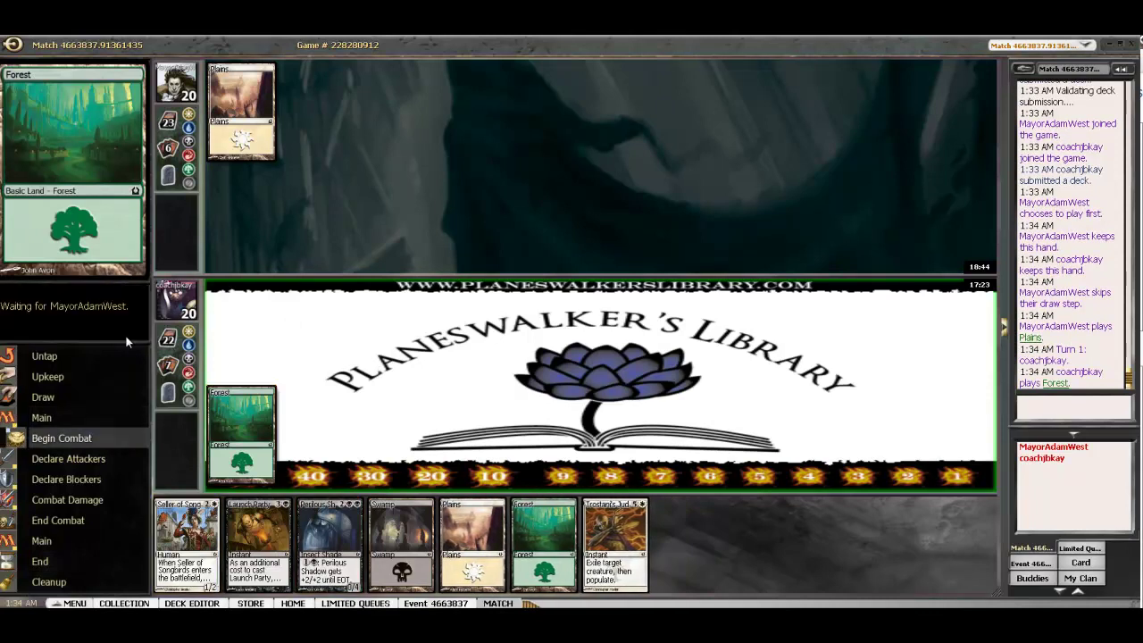
left_click(129, 334)
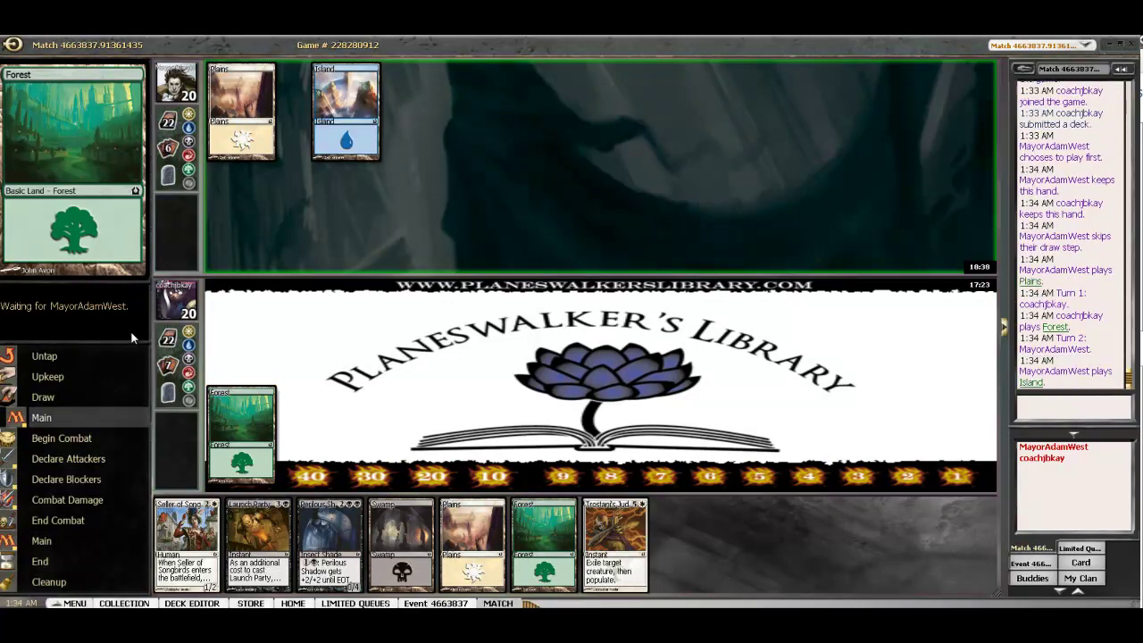
Pass through the opponent's turn, then play a Plains and end the turn.
left_click(131, 333)
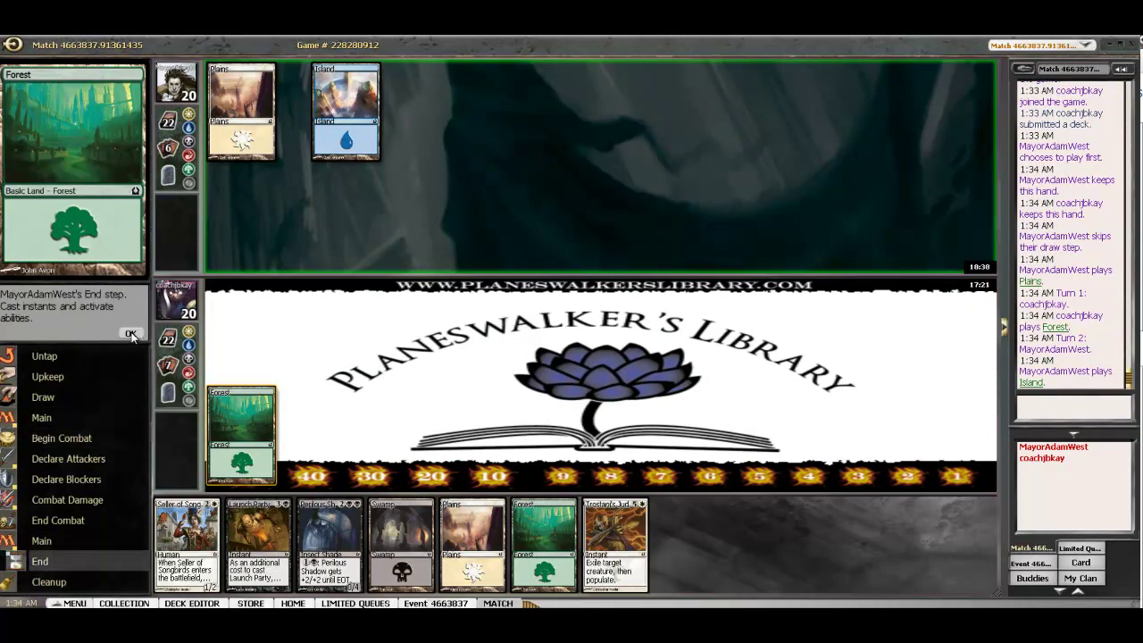
left_click(132, 334)
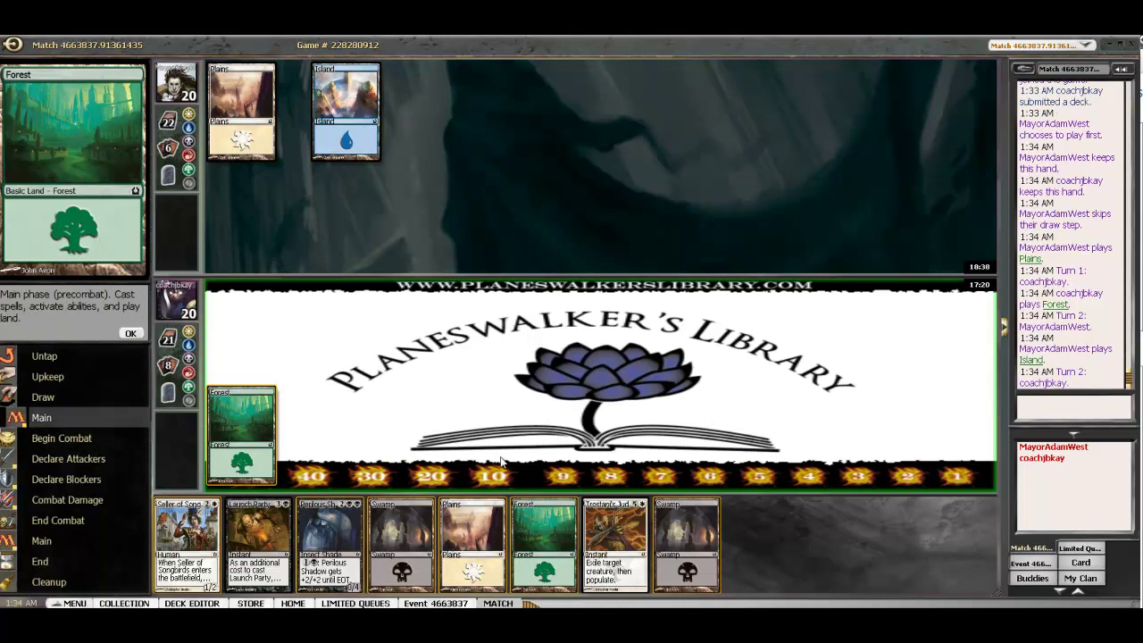
double_click(468, 527)
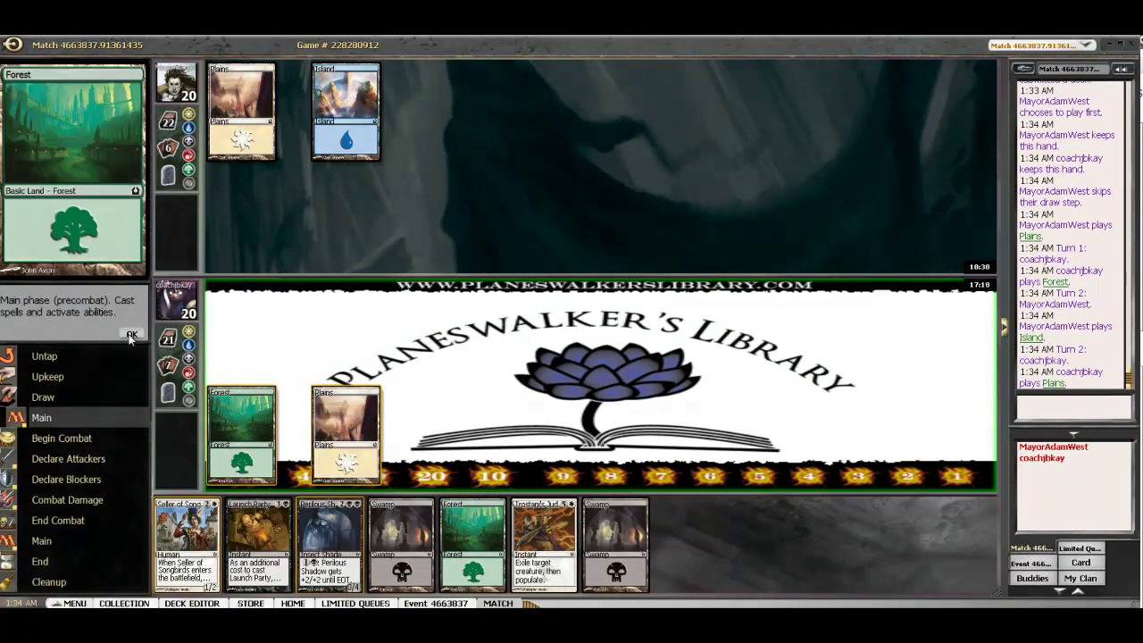
left_click(130, 334)
left_click(128, 333)
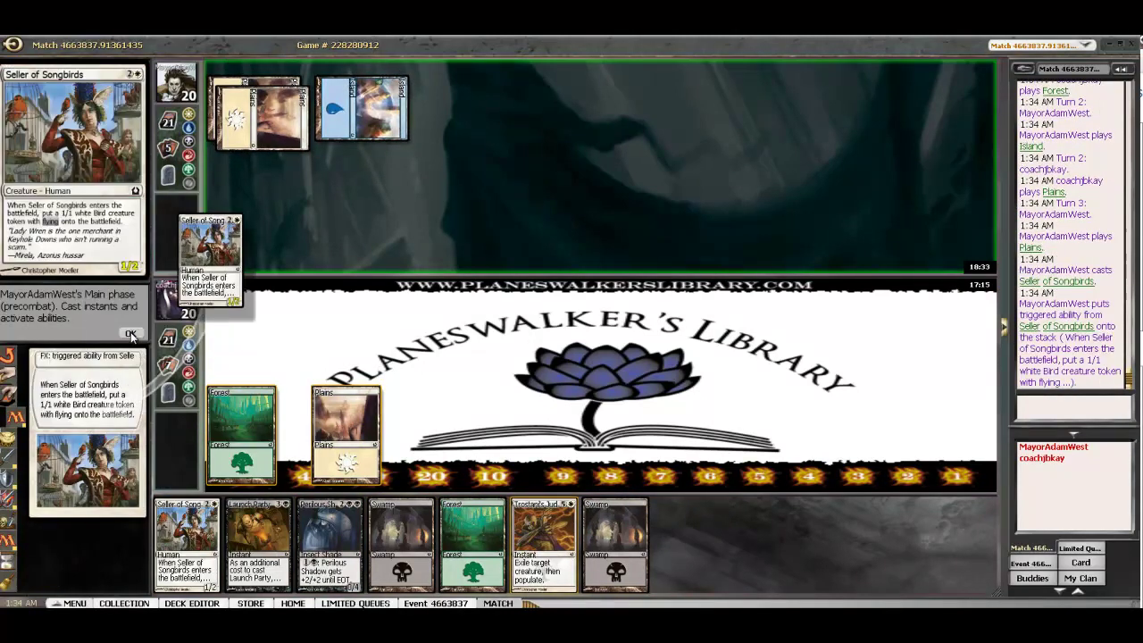
Play a Swamp, cast Seller of Songbirds using Forest and Plains, and end the turn.
left_click(132, 334)
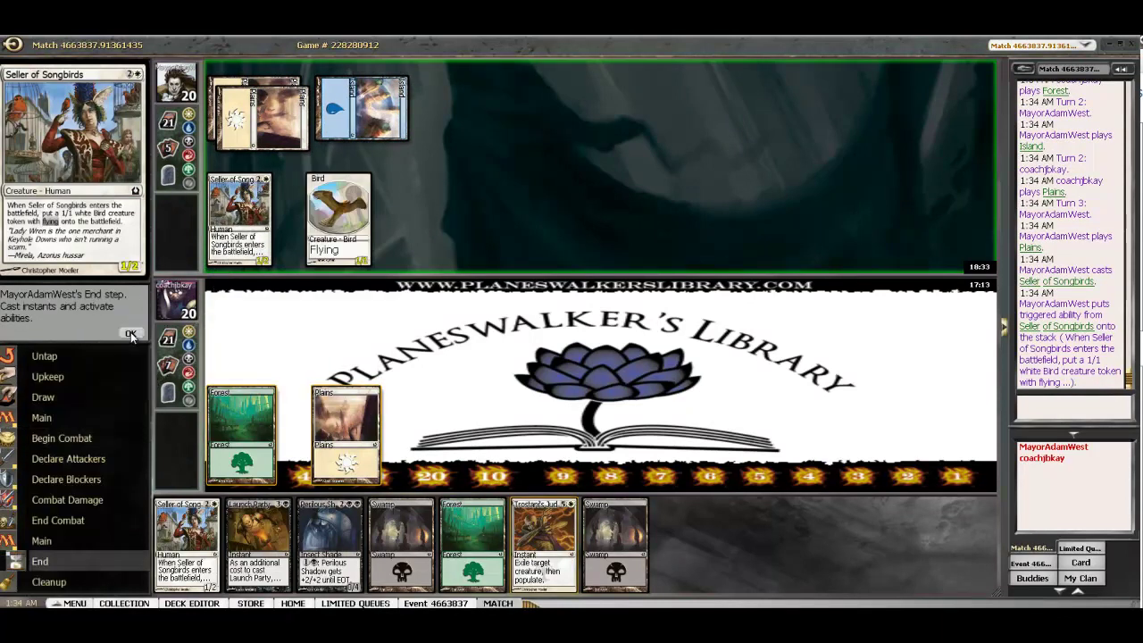
left_click(131, 334)
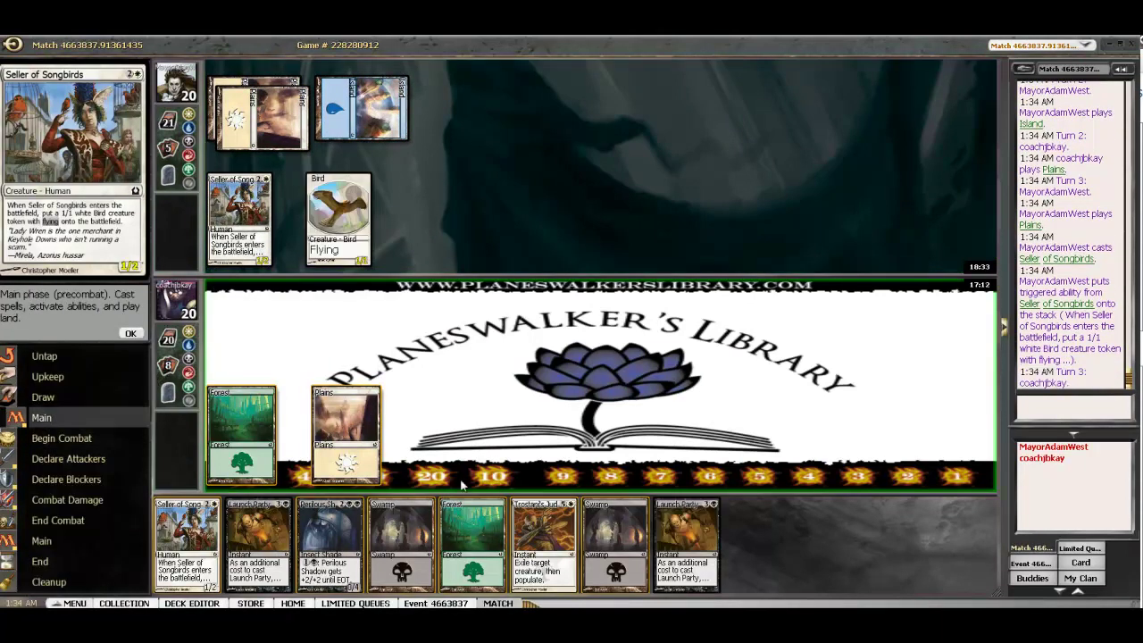
double_click(404, 530)
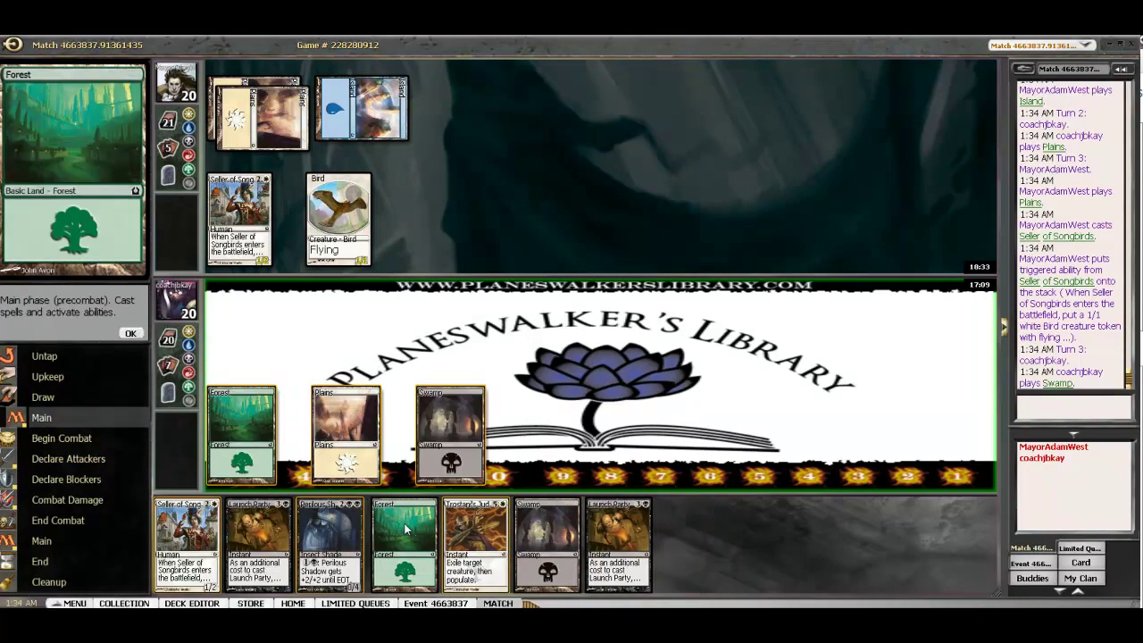
left_click(188, 544)
left_click(246, 446)
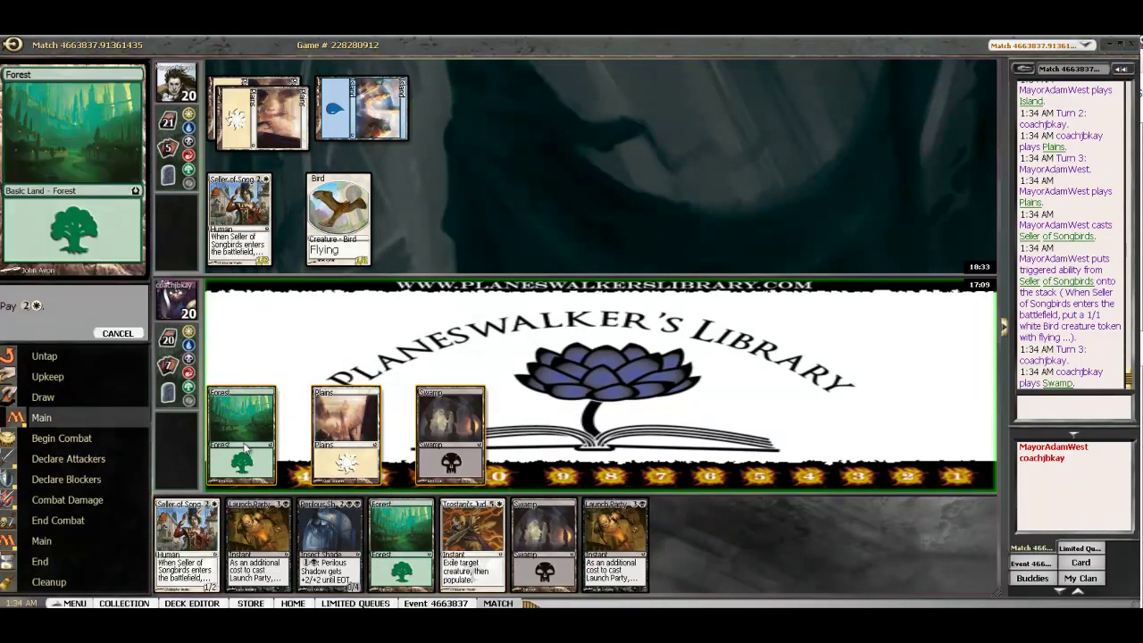
left_click(347, 429)
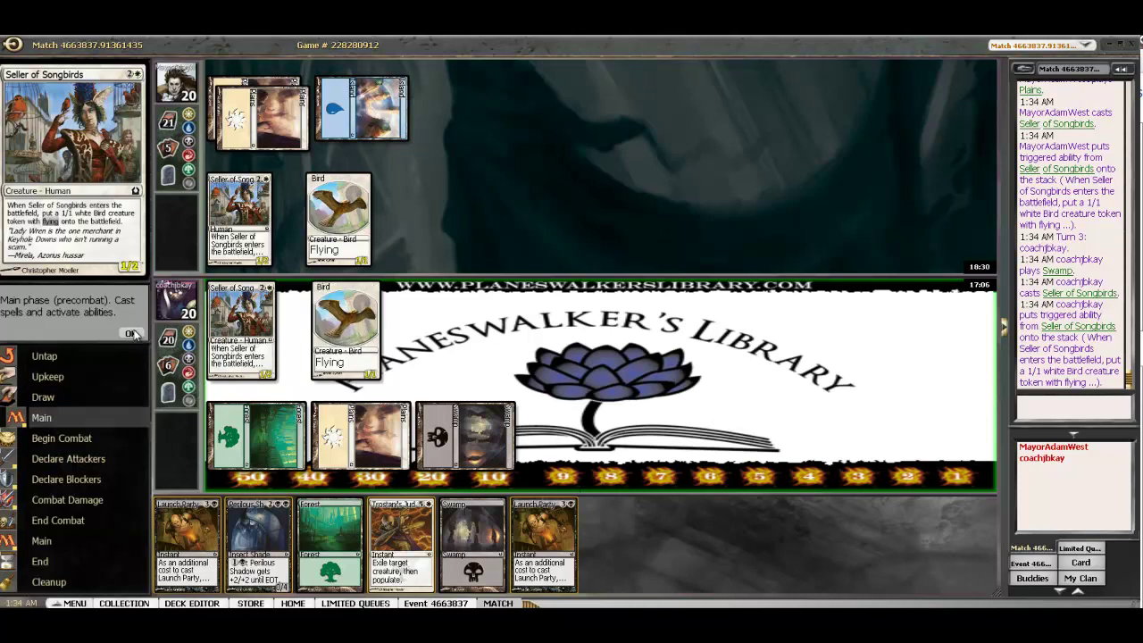
left_click(133, 330)
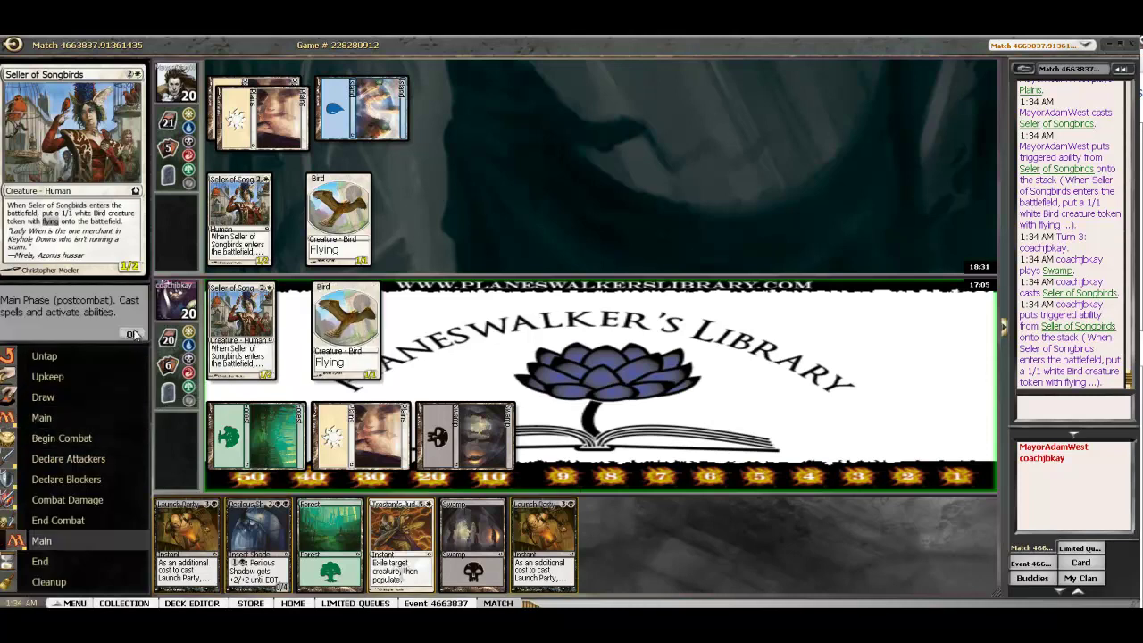
left_click(133, 330)
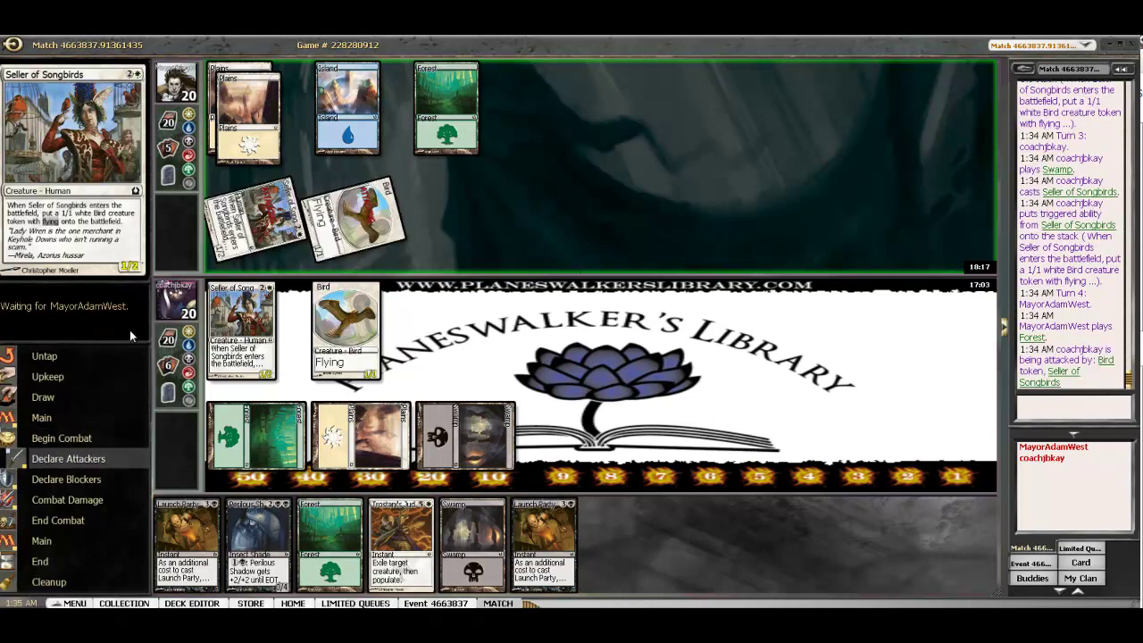
Take the opponent's attack unblocked and let Stonefare Crocodile resolve.
left_click(131, 334)
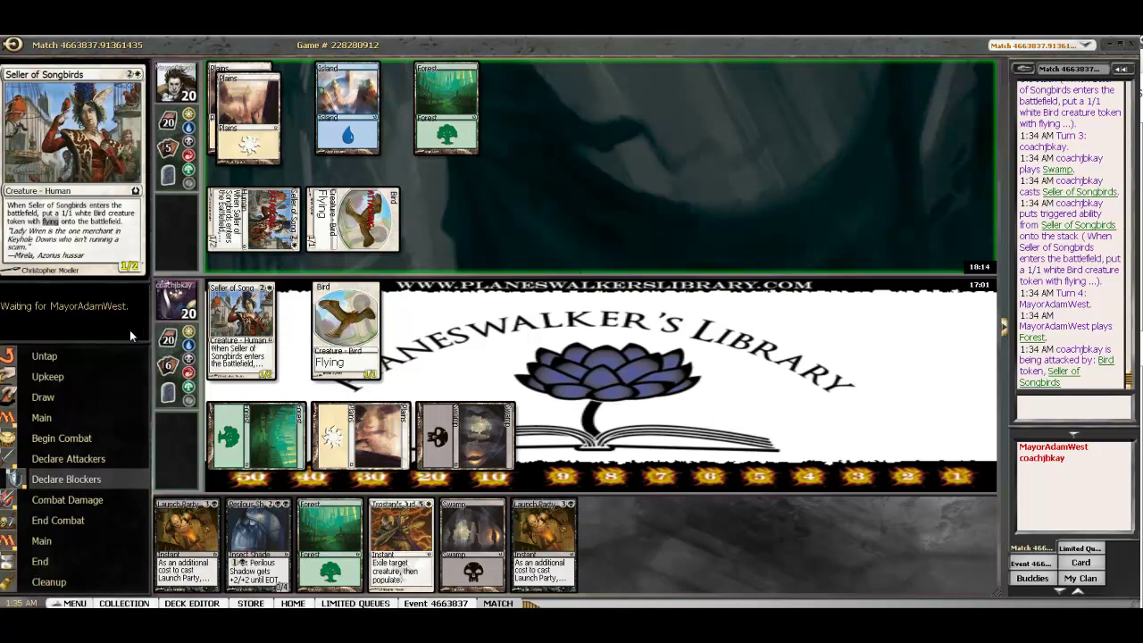
left_click(130, 329)
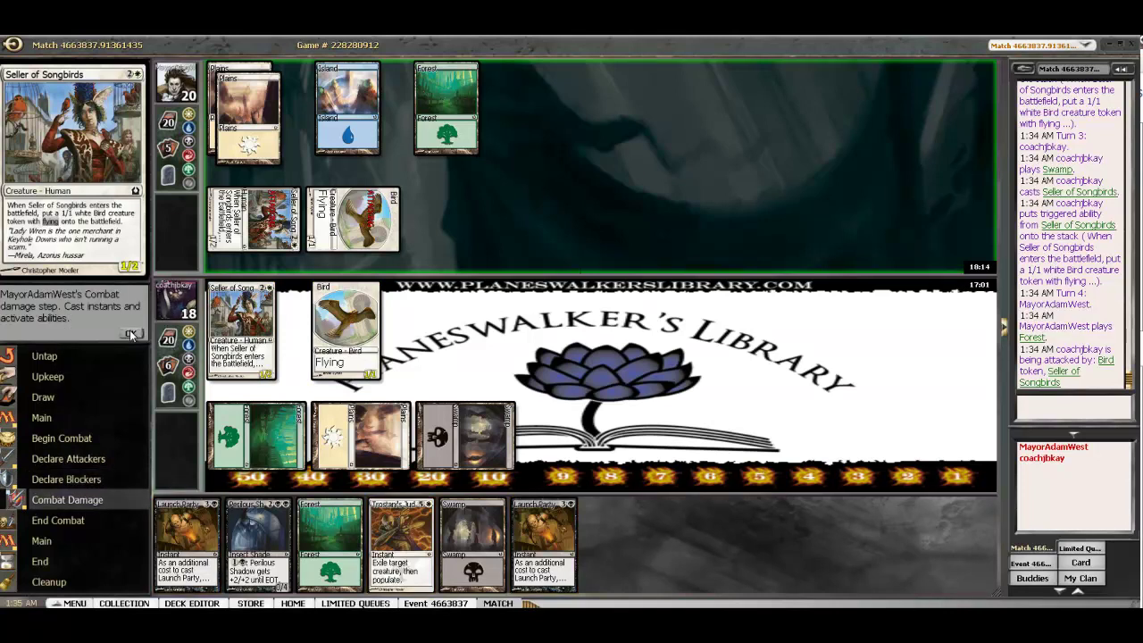
left_click(131, 334)
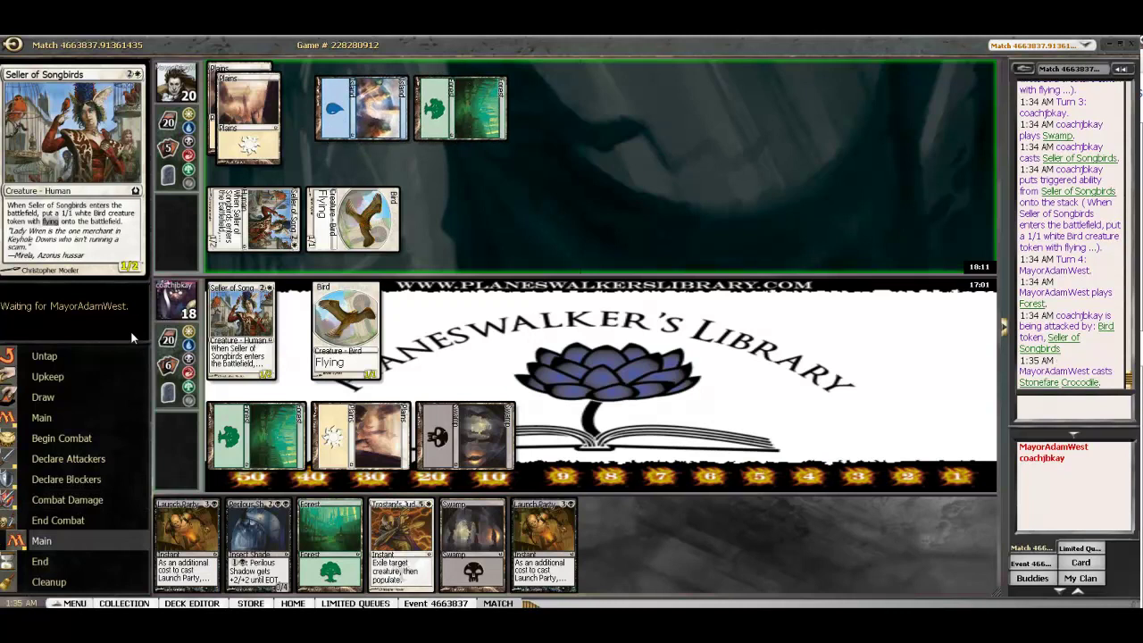
left_click(131, 331)
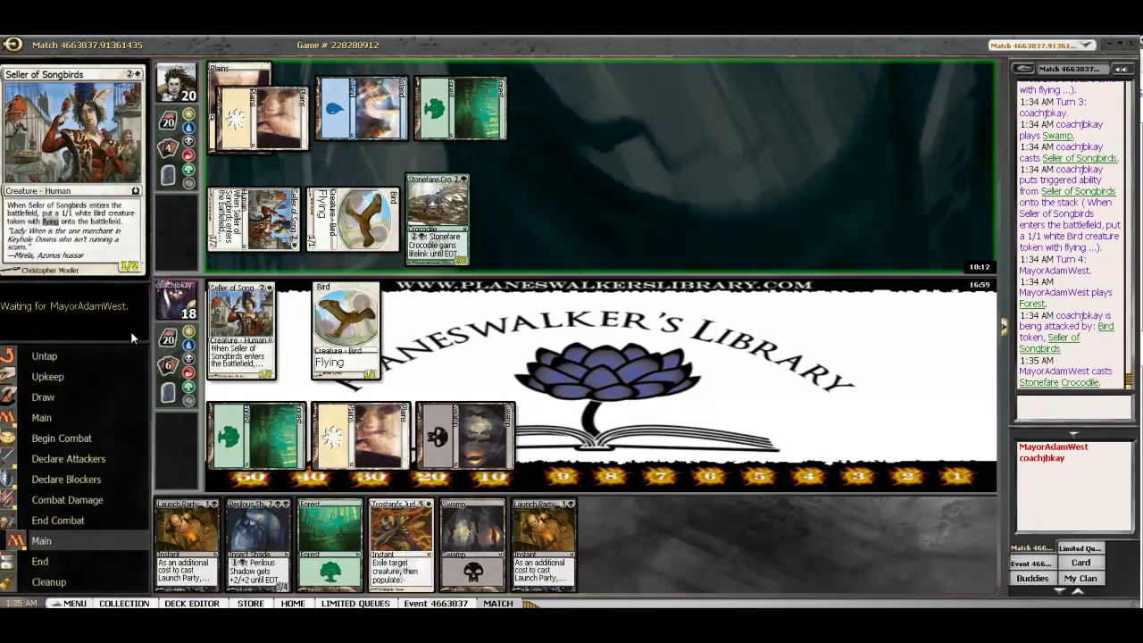
left_click(131, 330)
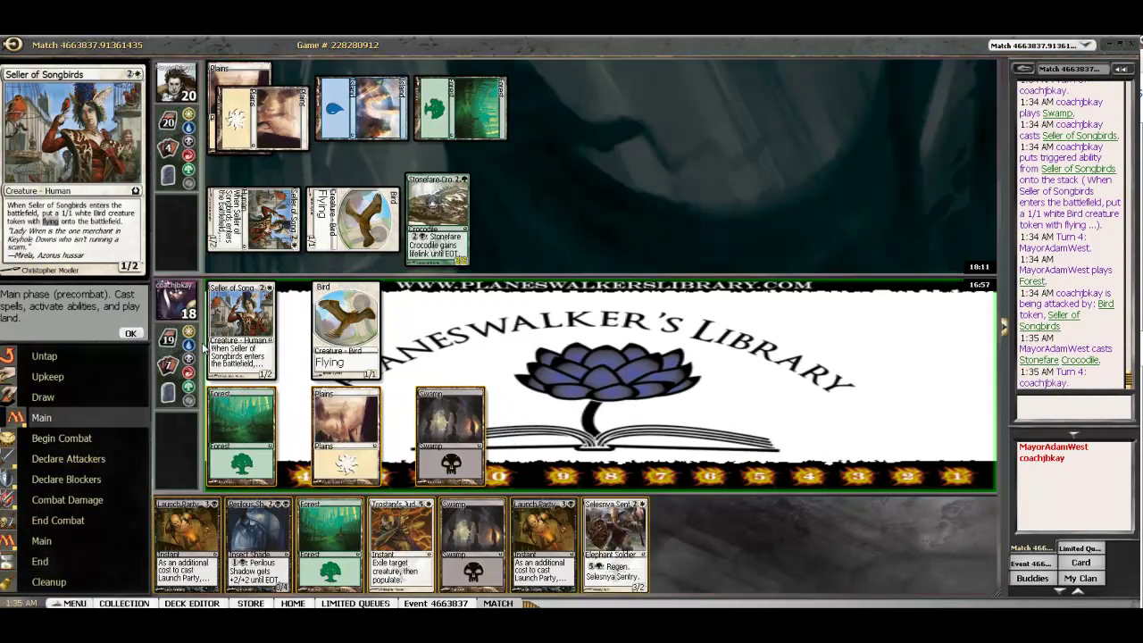
Play a Swamp, cast Perilous Shadow with Forest, Plains and Swamp, and end the turn.
double_click(471, 536)
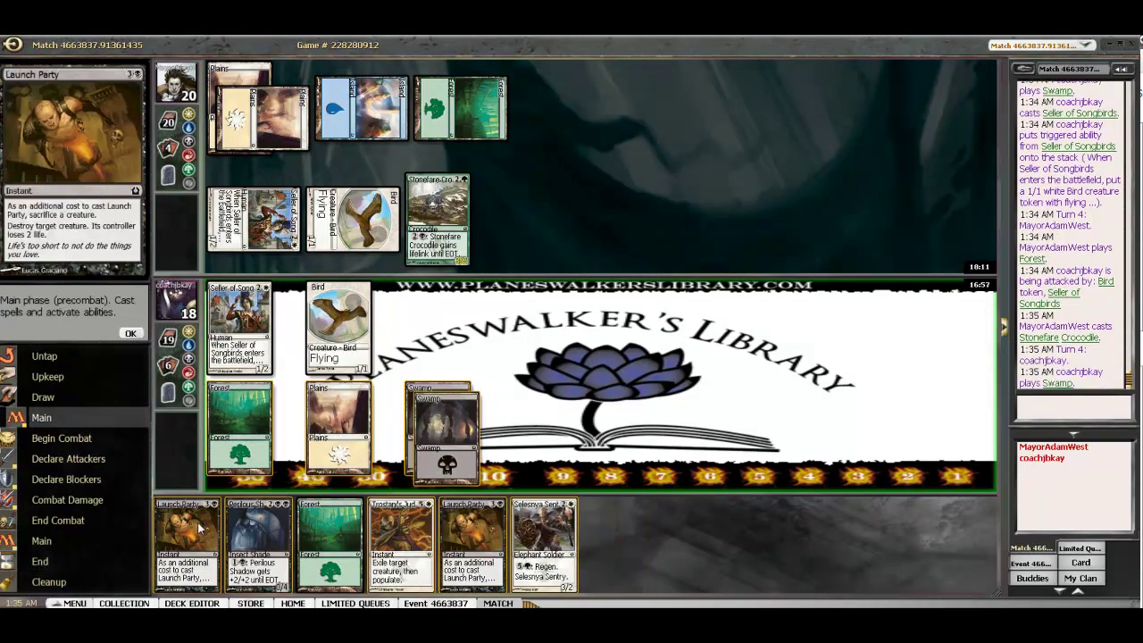
double_click(257, 536)
left_click(240, 428)
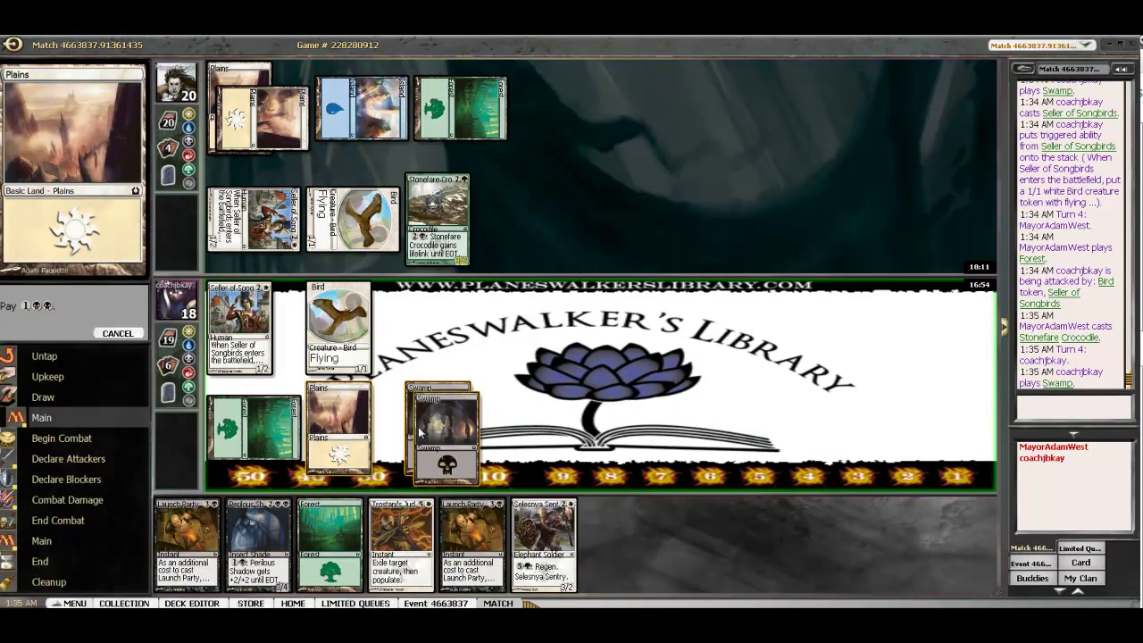
left_click(338, 429)
left_click(443, 429)
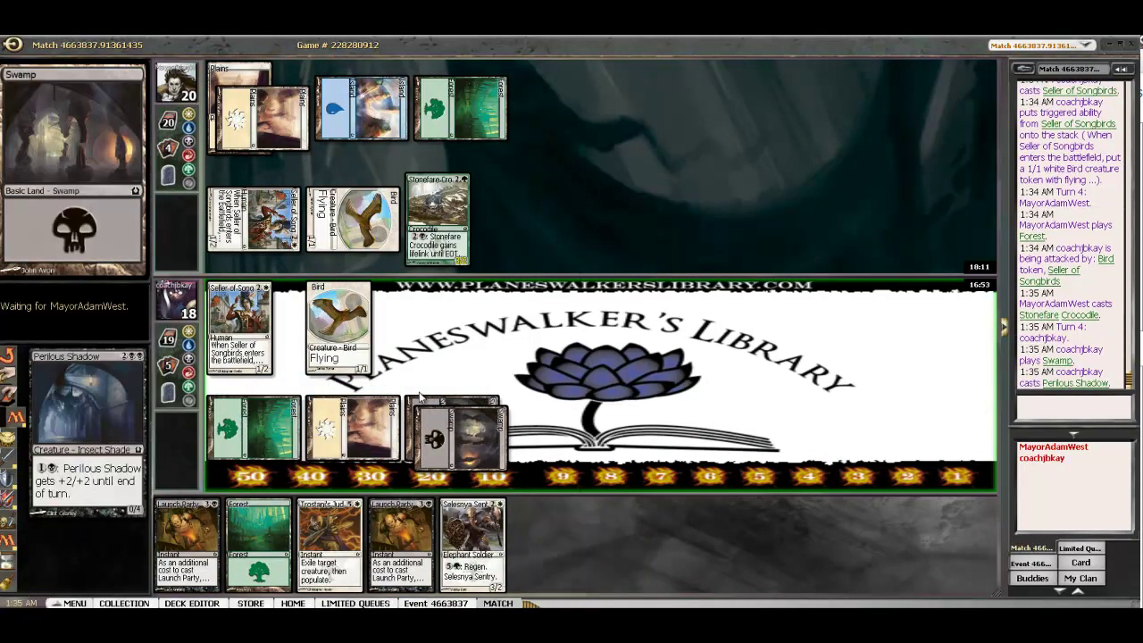
left_click(134, 329)
left_click(134, 332)
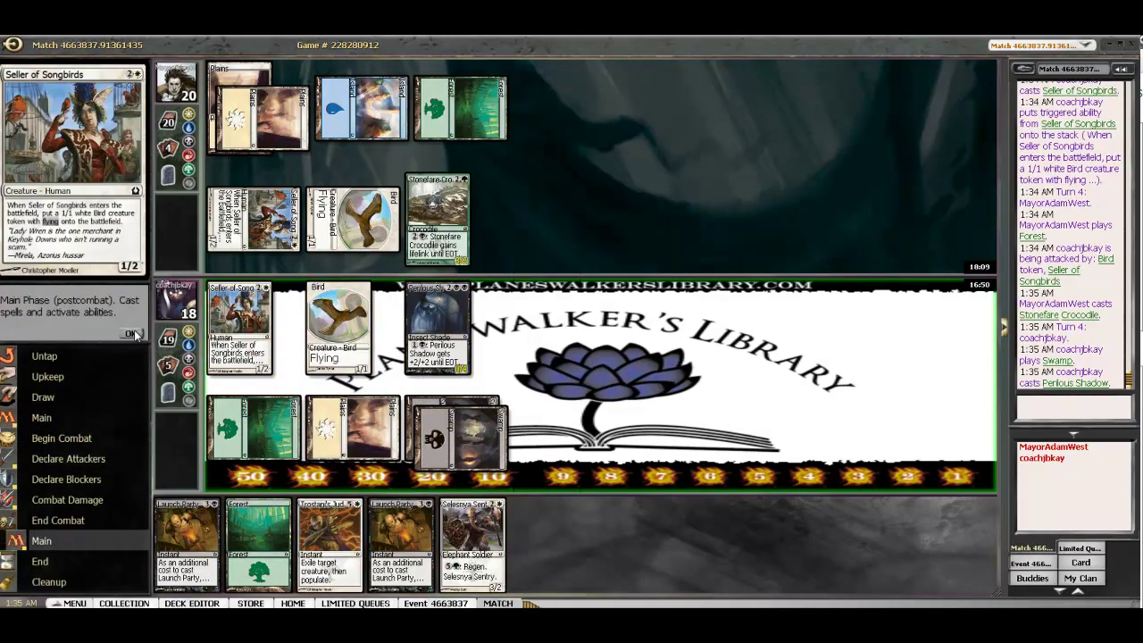
left_click(132, 334)
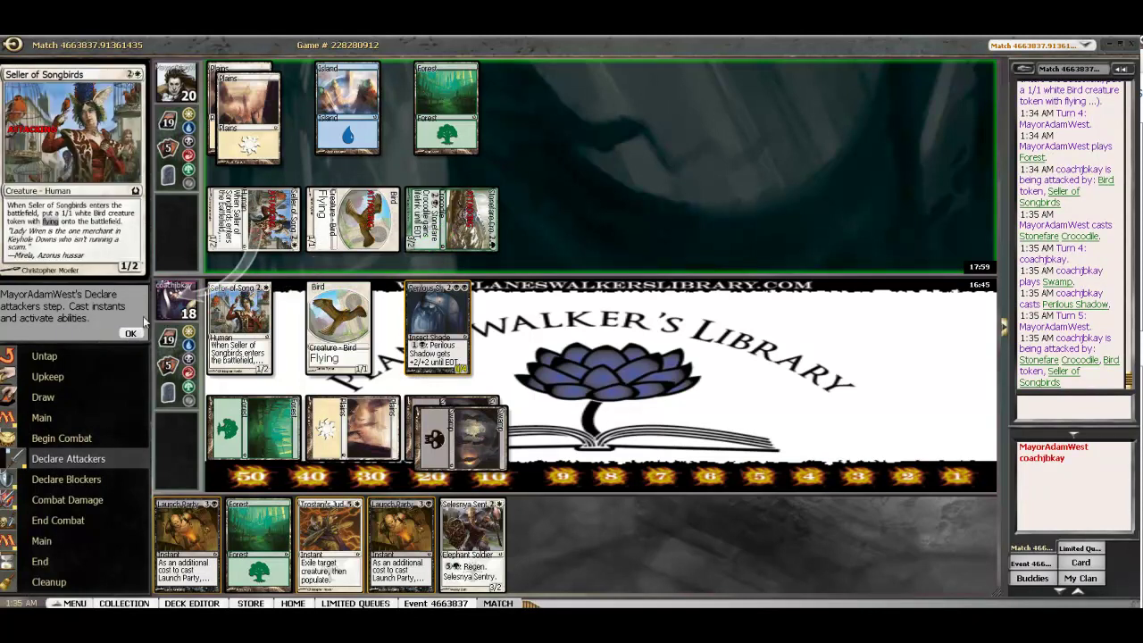
Let the opponent's attack, Lyev Skyknight and its detain trigger resolve.
left_click(132, 332)
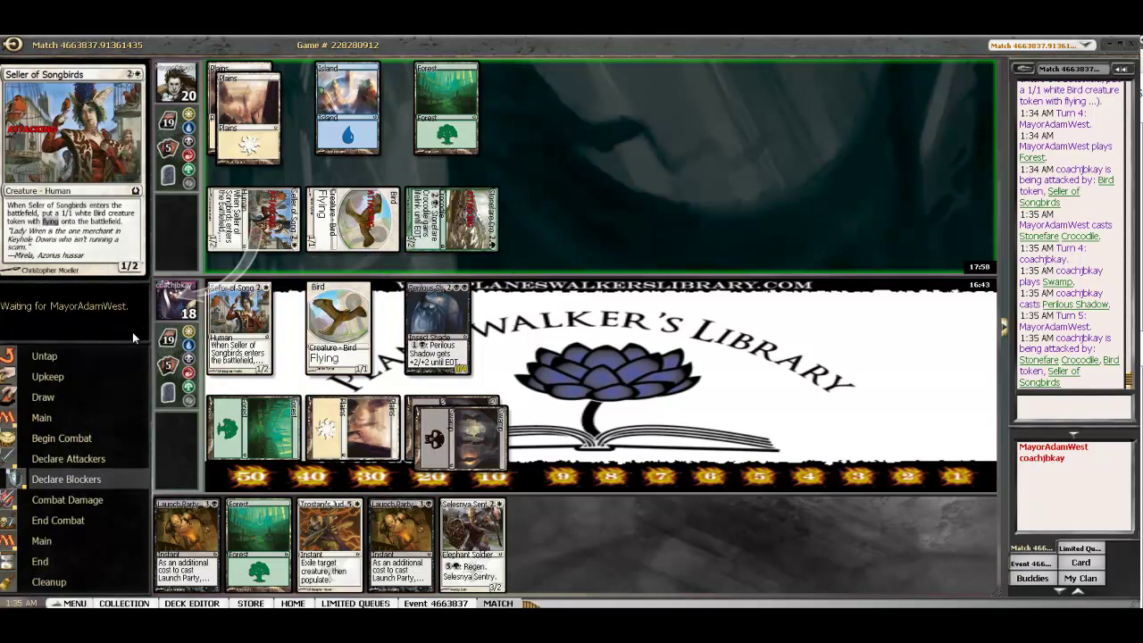
left_click(133, 333)
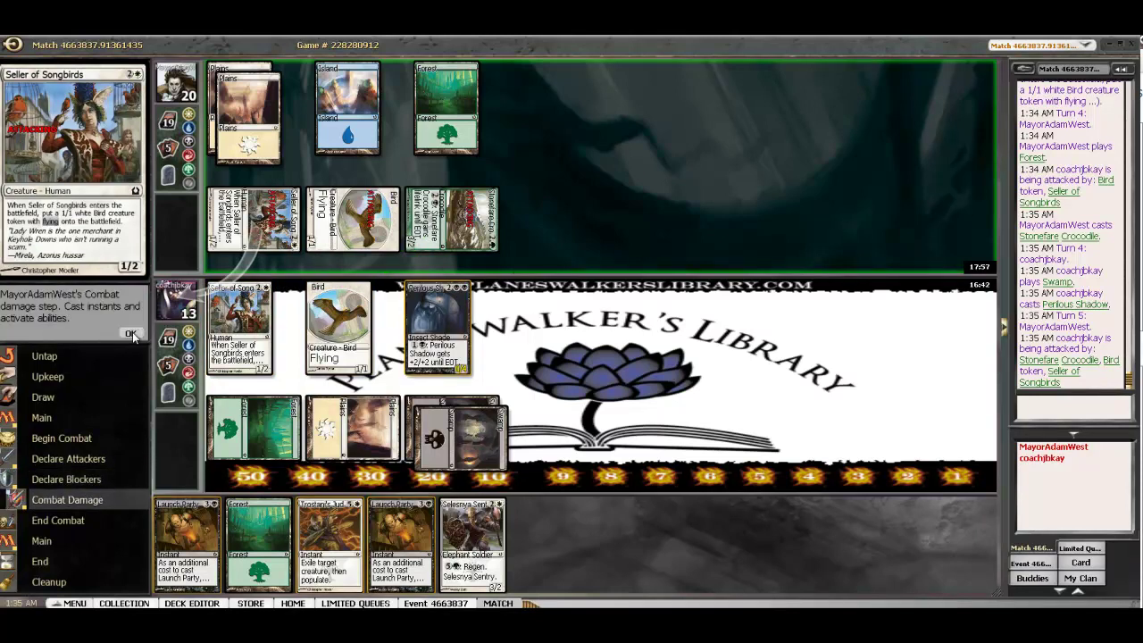
left_click(132, 332)
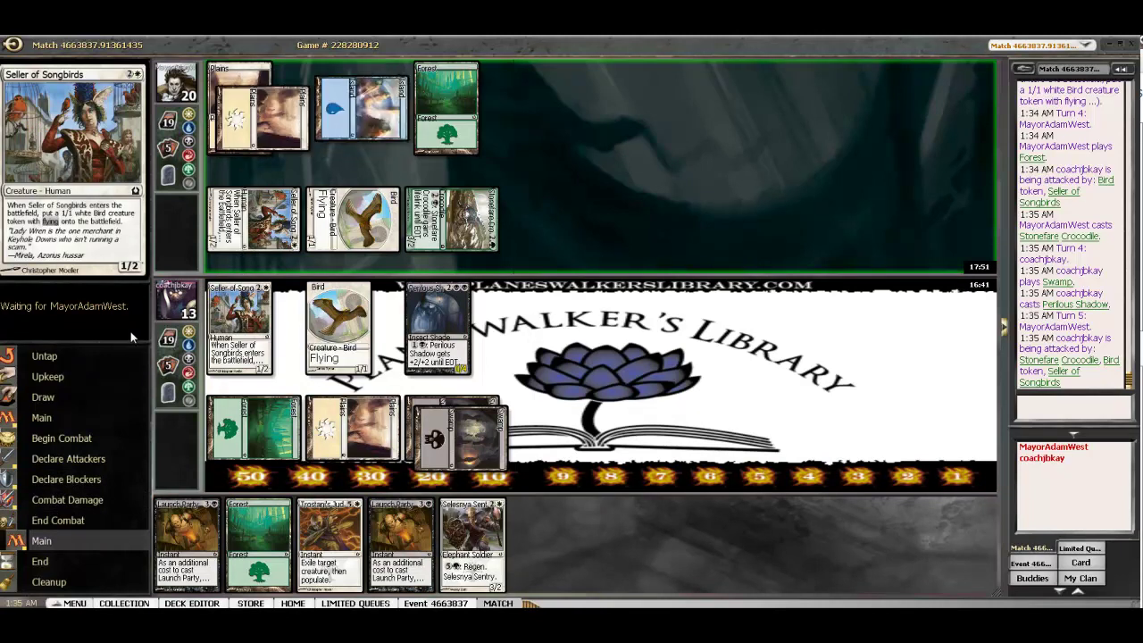
left_click(130, 332)
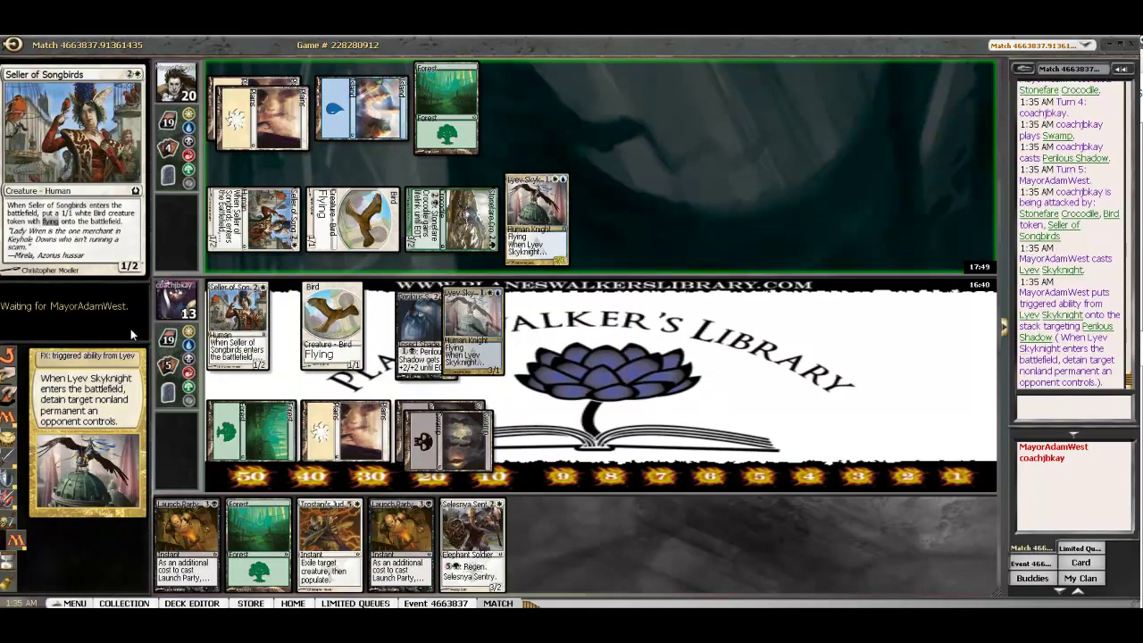
left_click(132, 332)
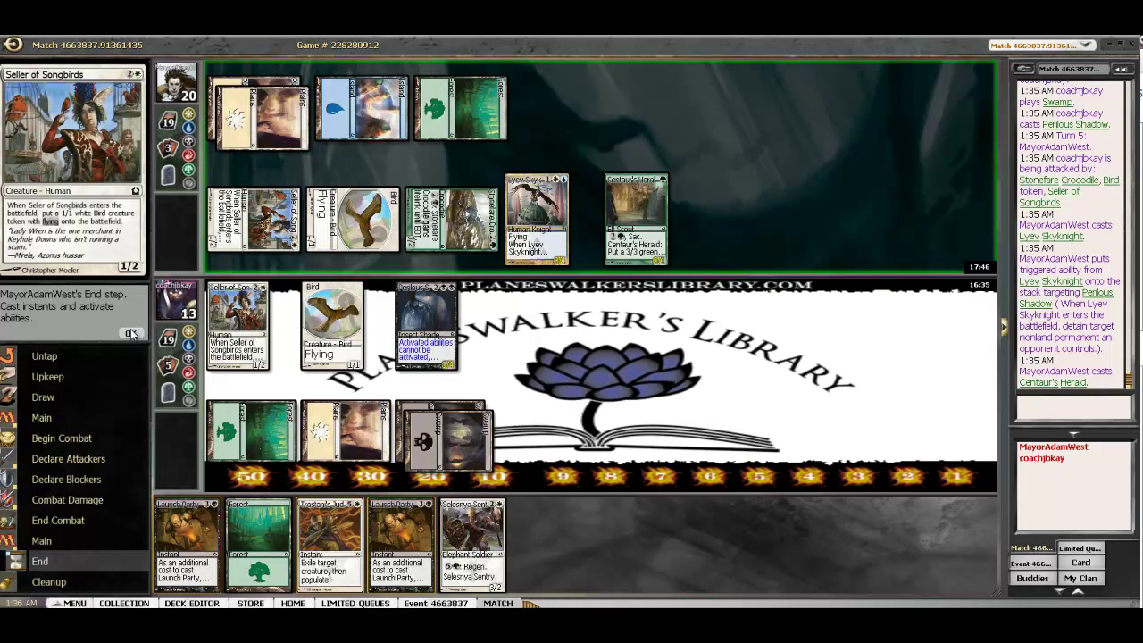
left_click(132, 333)
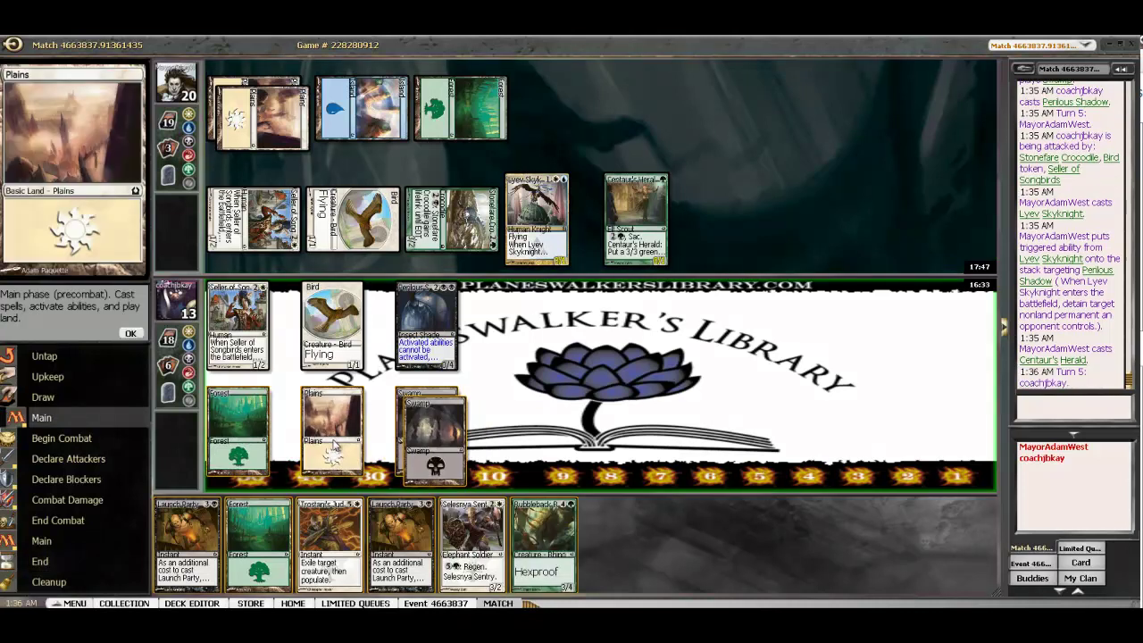
Play a Forest and pass the turn without attacking.
double_click(259, 536)
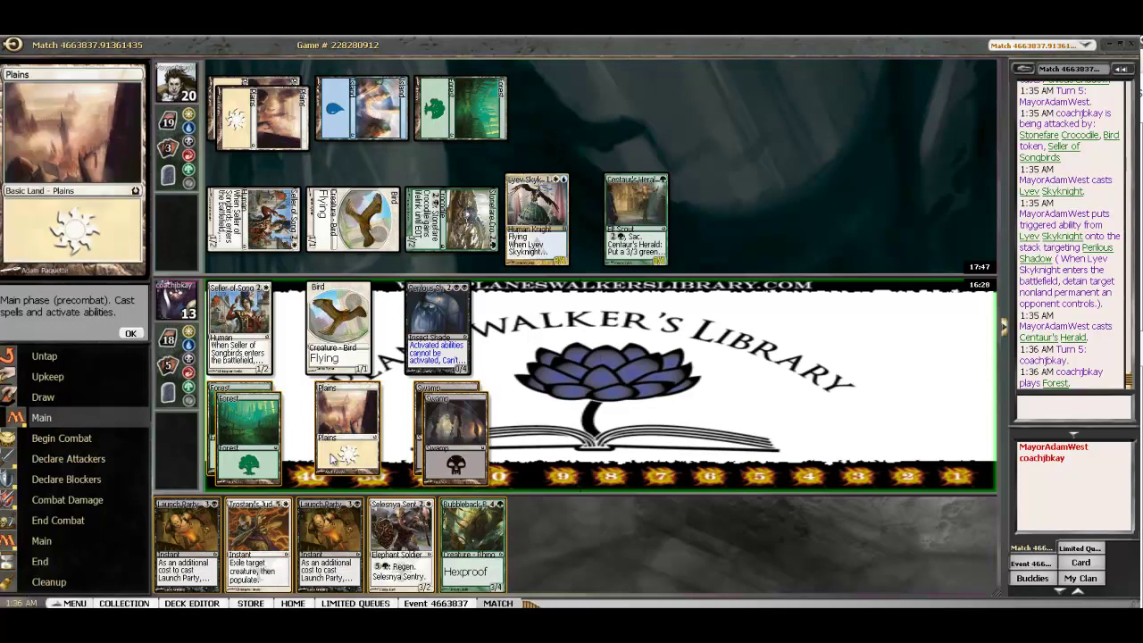
left_click(132, 333)
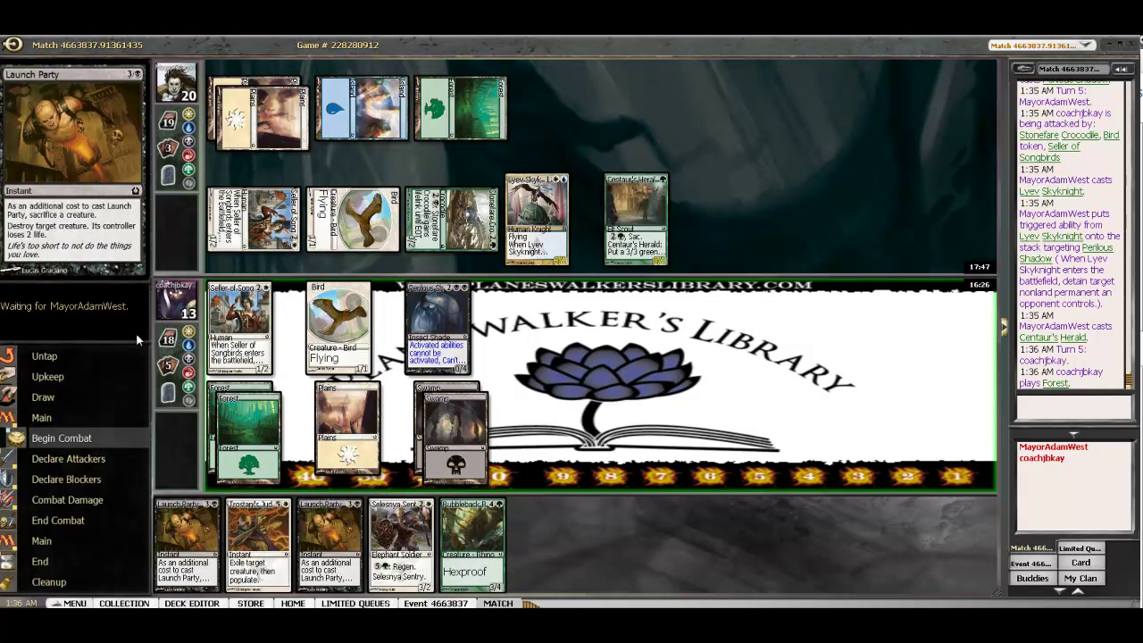
left_click(131, 333)
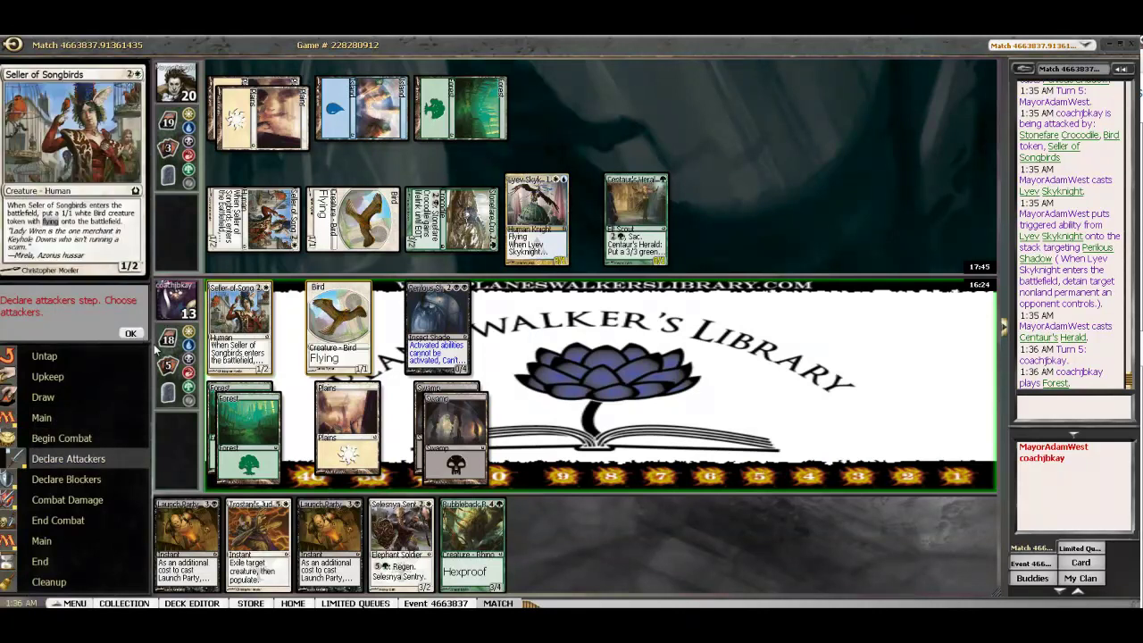
left_click(132, 333)
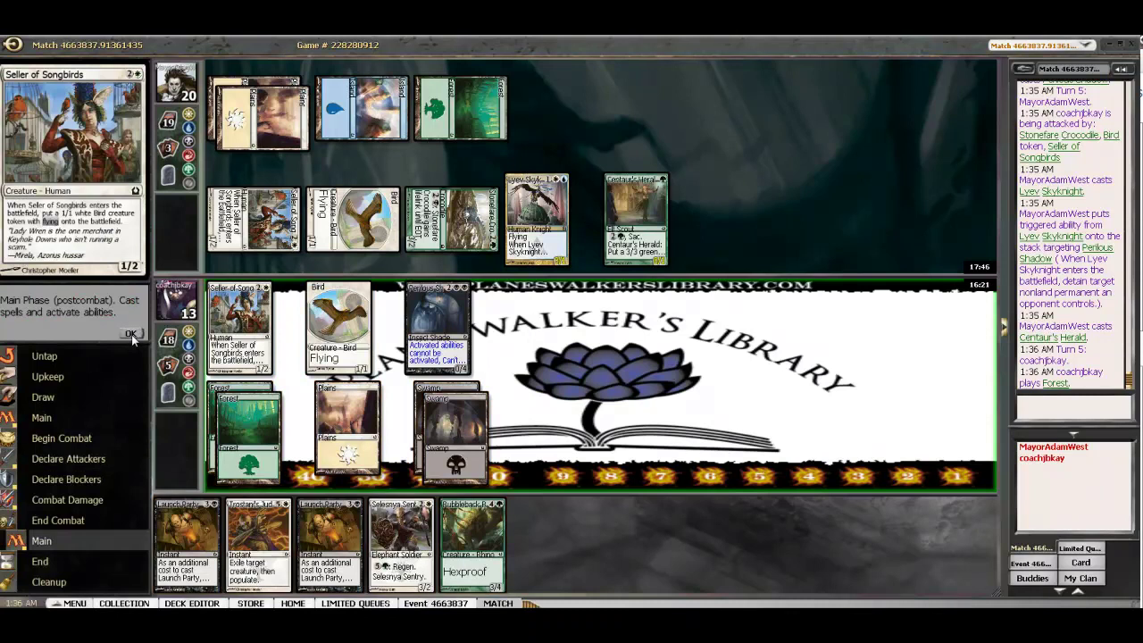
left_click(131, 333)
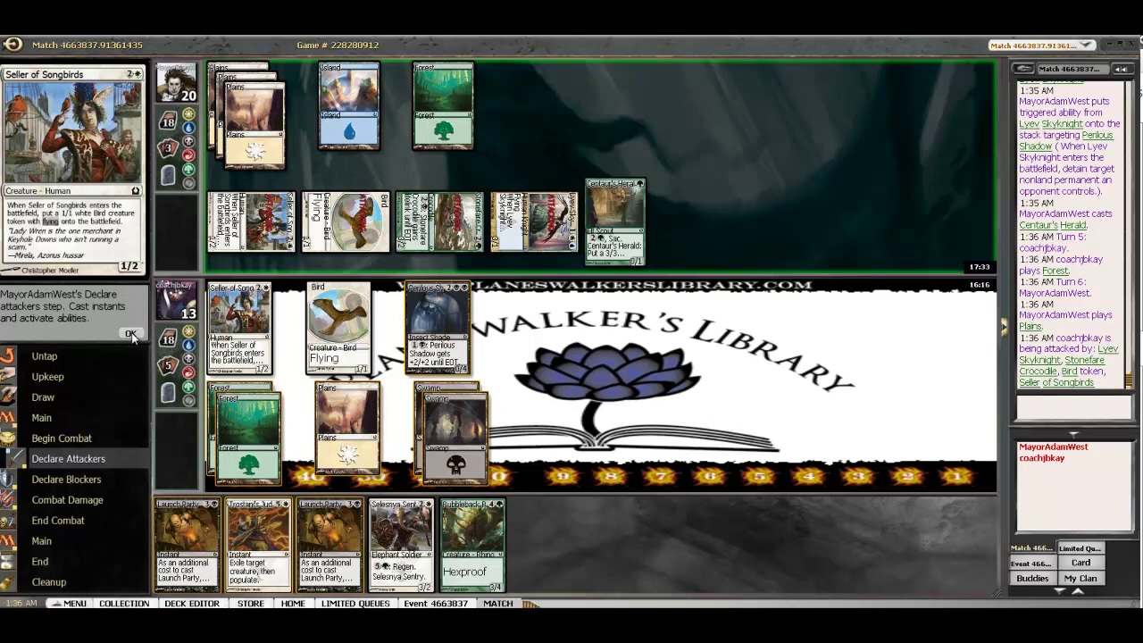
Block Stonefare Crocodile with Seller of Songbirds and Lyev Skyknight with the Bird token.
left_click(131, 335)
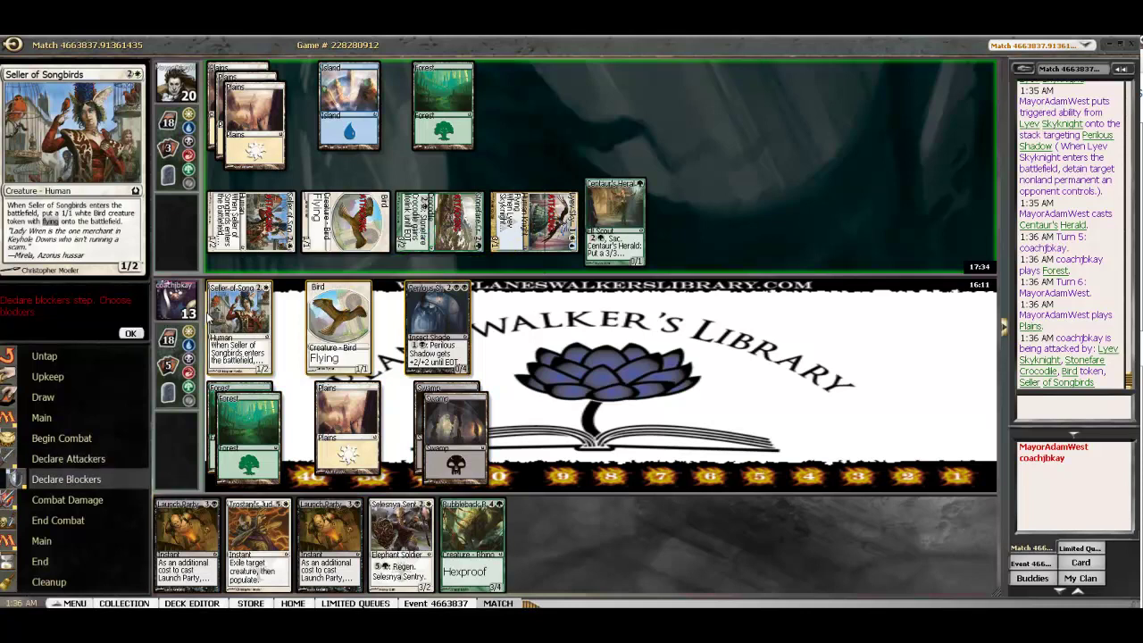
left_click(225, 316)
left_click(439, 222)
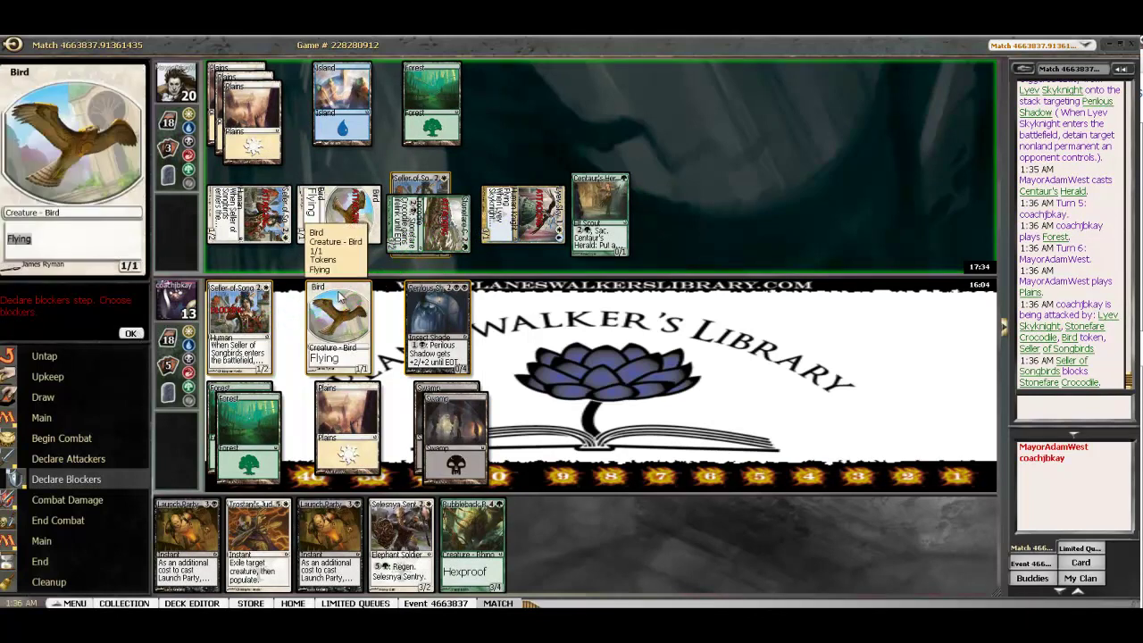
left_click(339, 304)
left_click(531, 223)
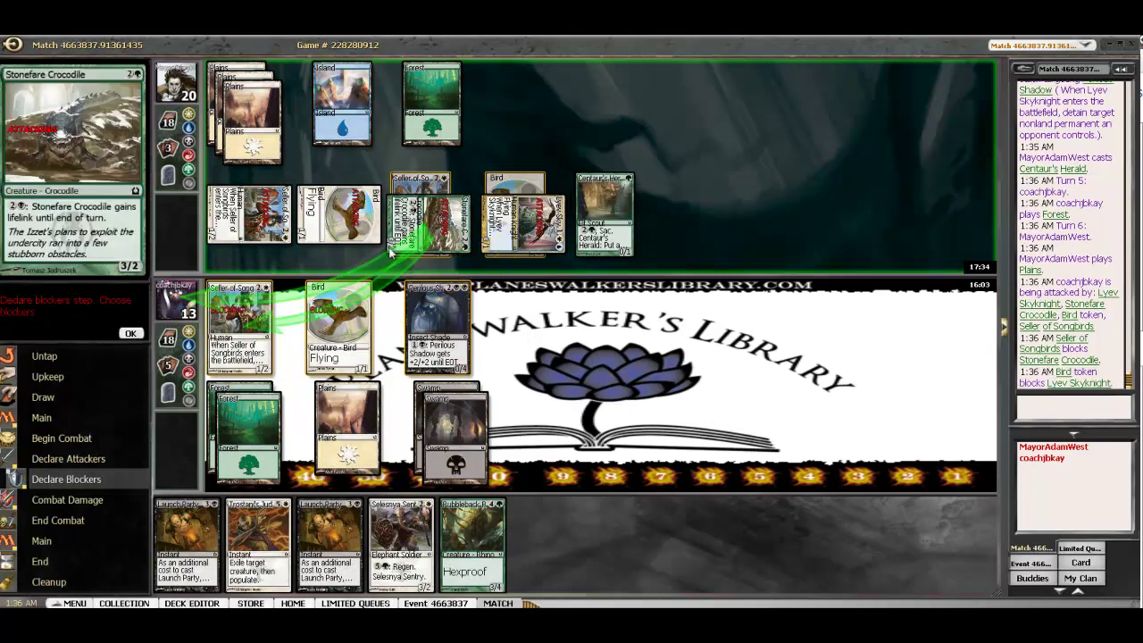
left_click(132, 333)
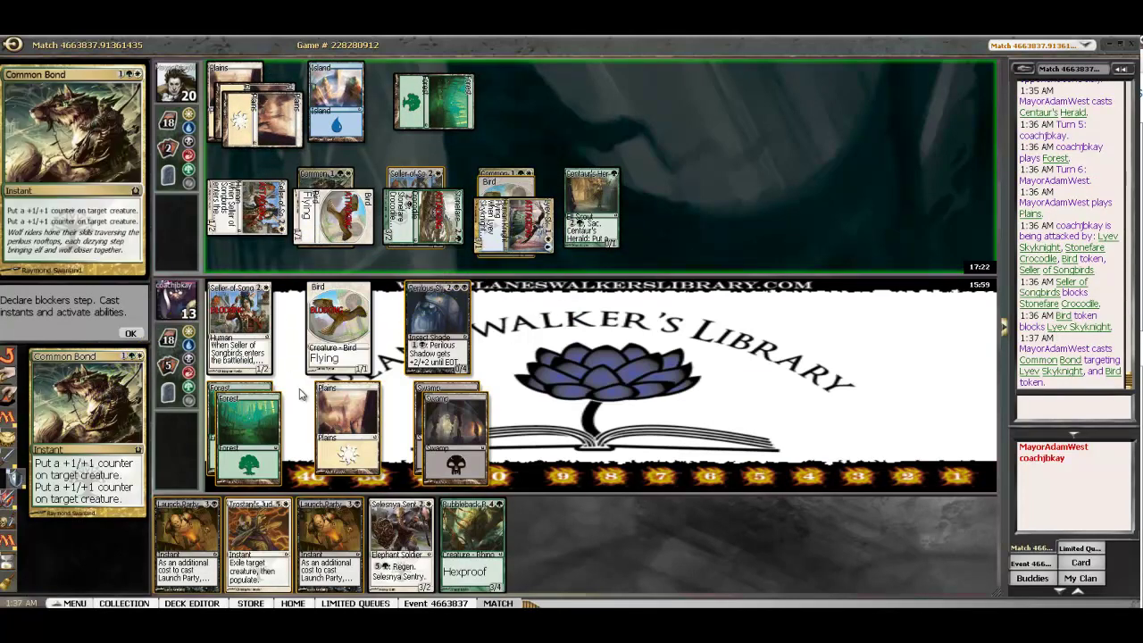
Cast Launch Party on Lyev Skyknight, sacrificing Seller of Songbirds, then advance to turn 6.
left_click(188, 522)
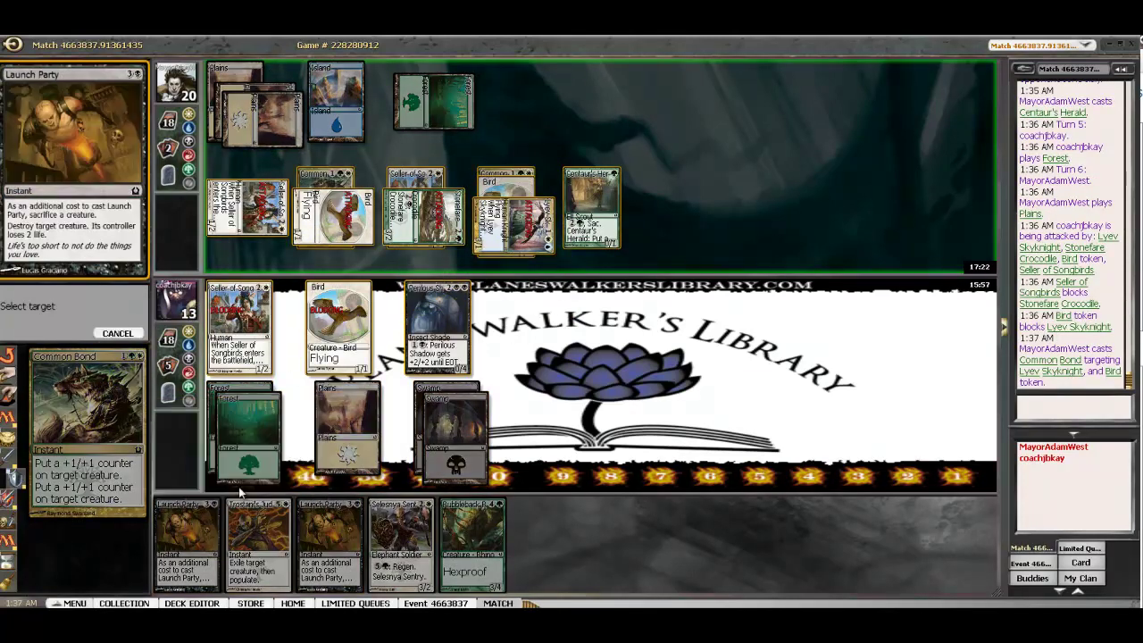
left_click(514, 219)
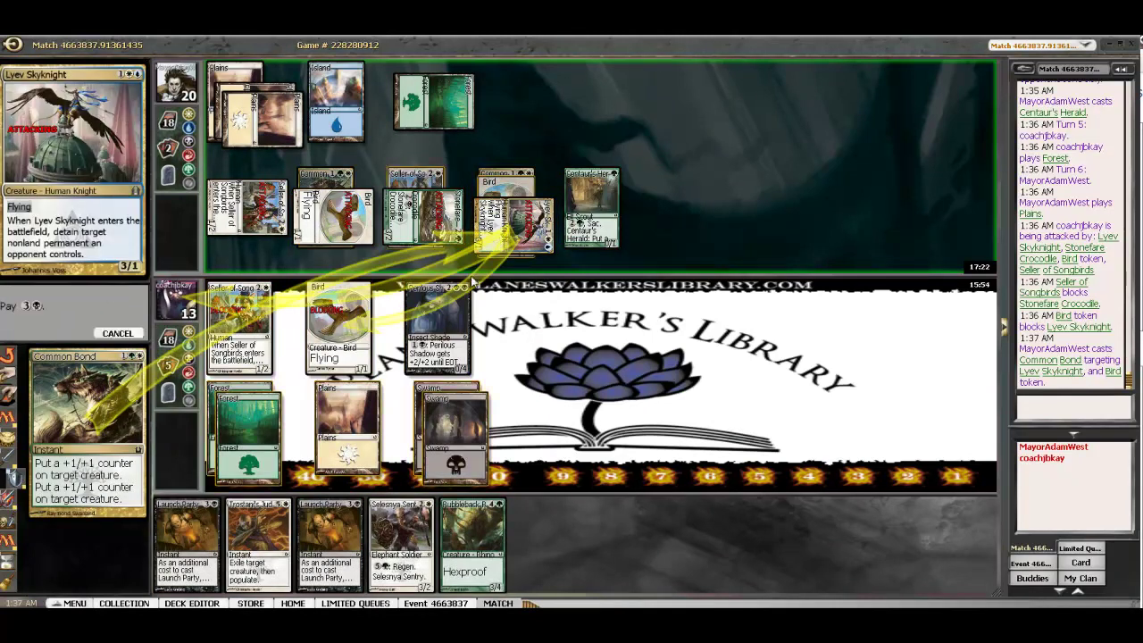
left_click(348, 420)
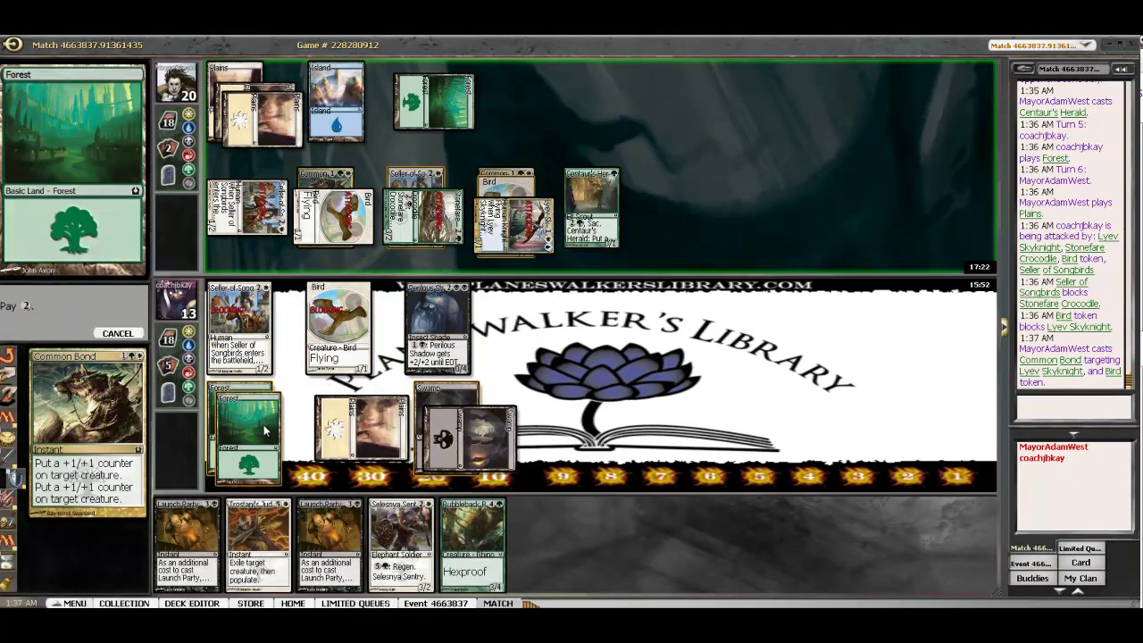
left_click(265, 431)
left_click(241, 402)
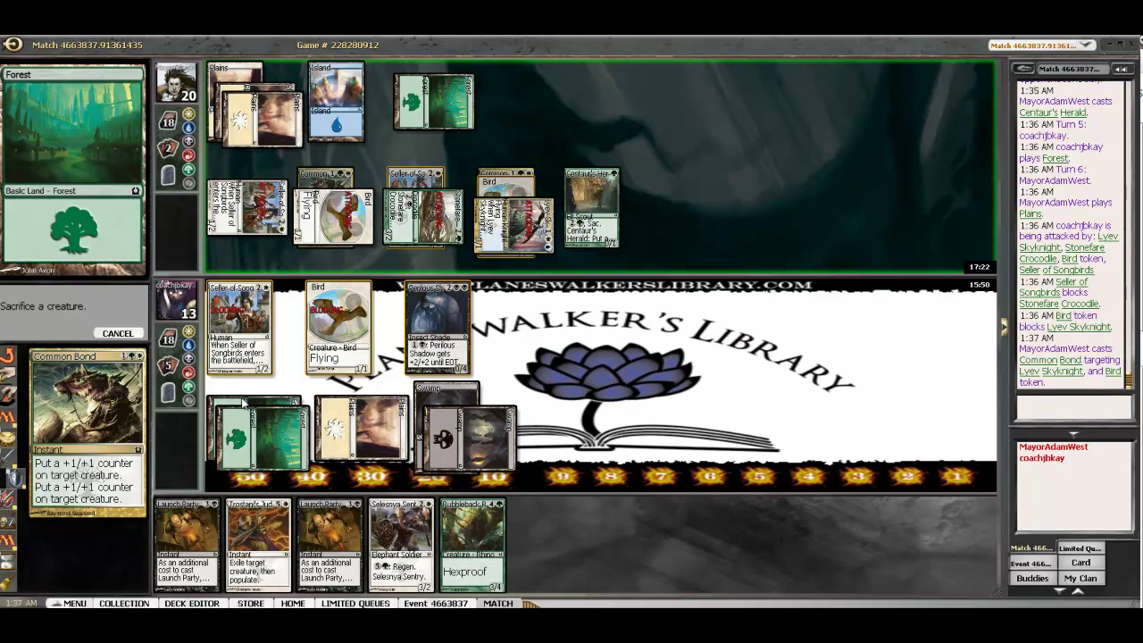
left_click(240, 326)
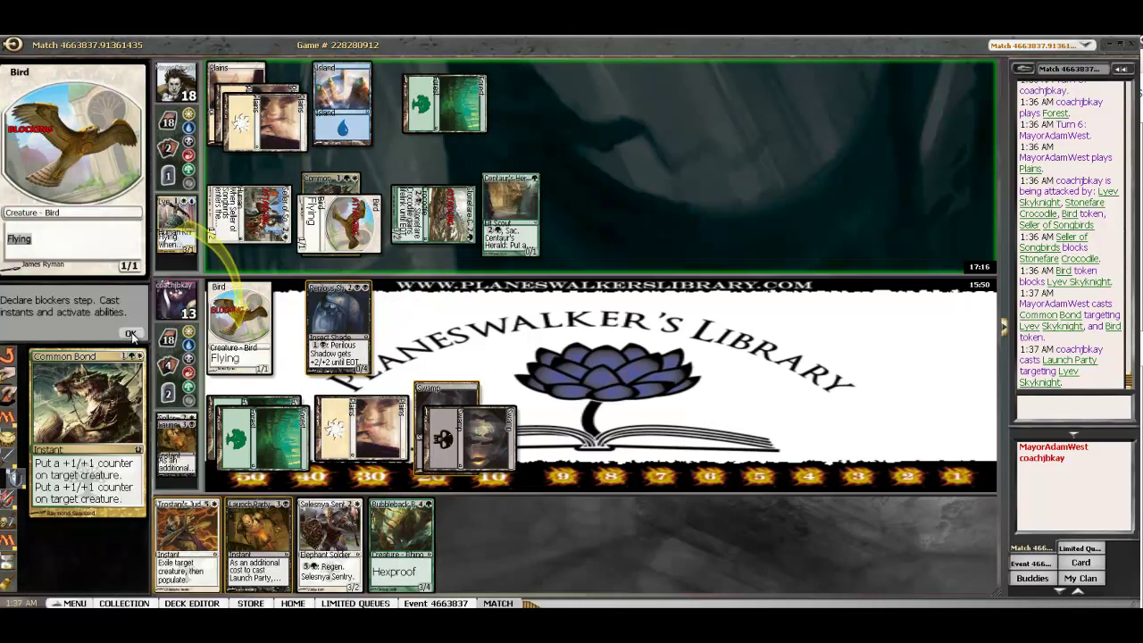
left_click(132, 335)
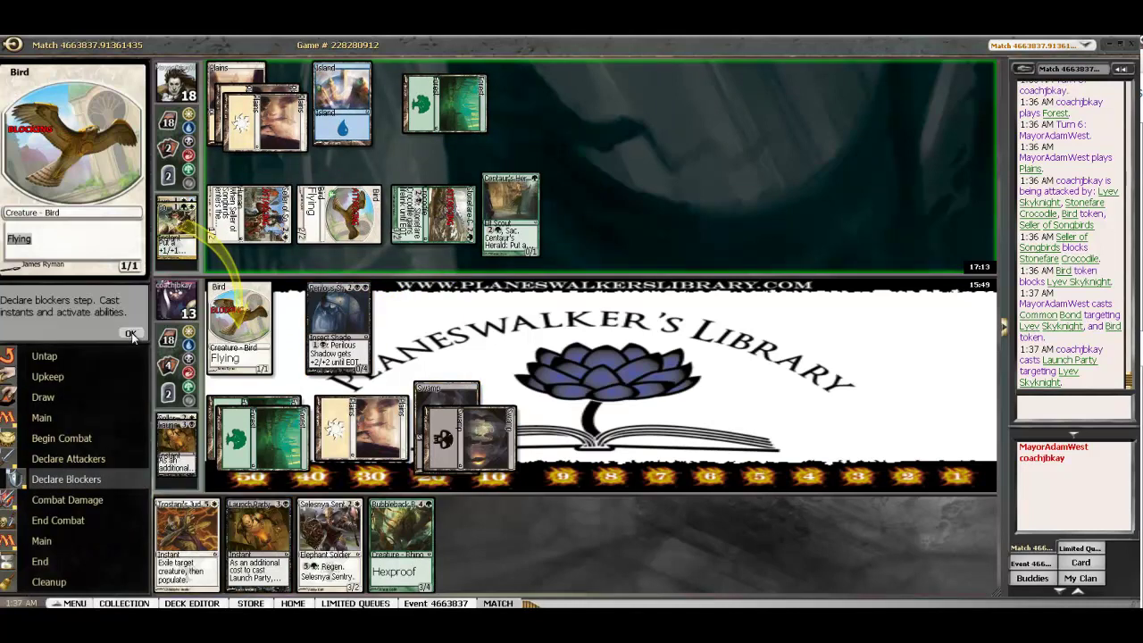
left_click(132, 332)
left_click(131, 334)
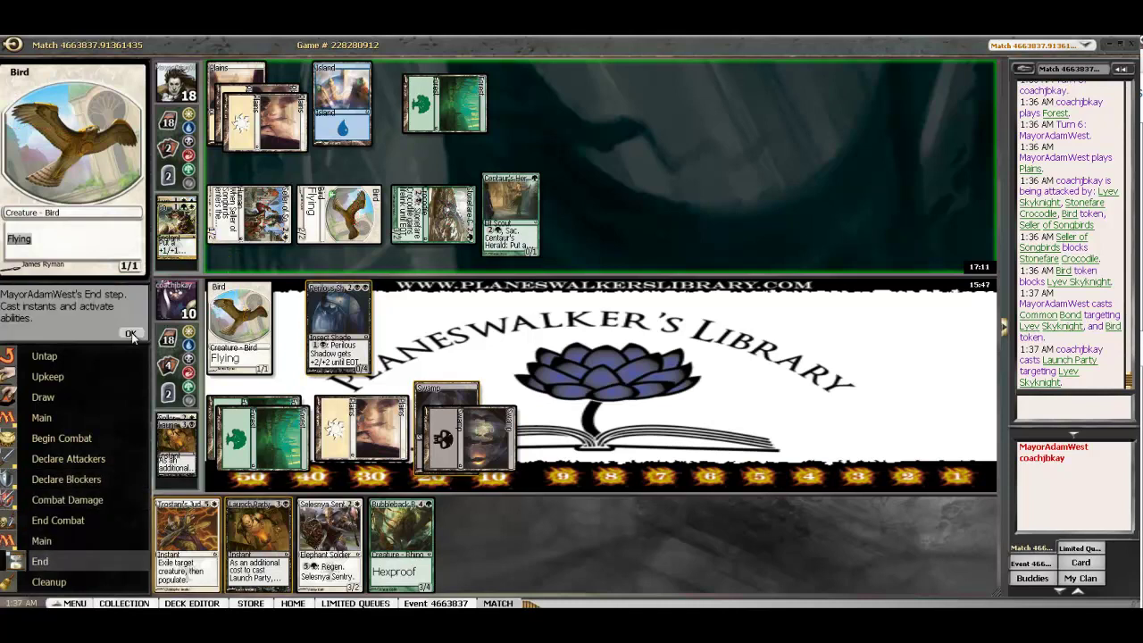
left_click(132, 333)
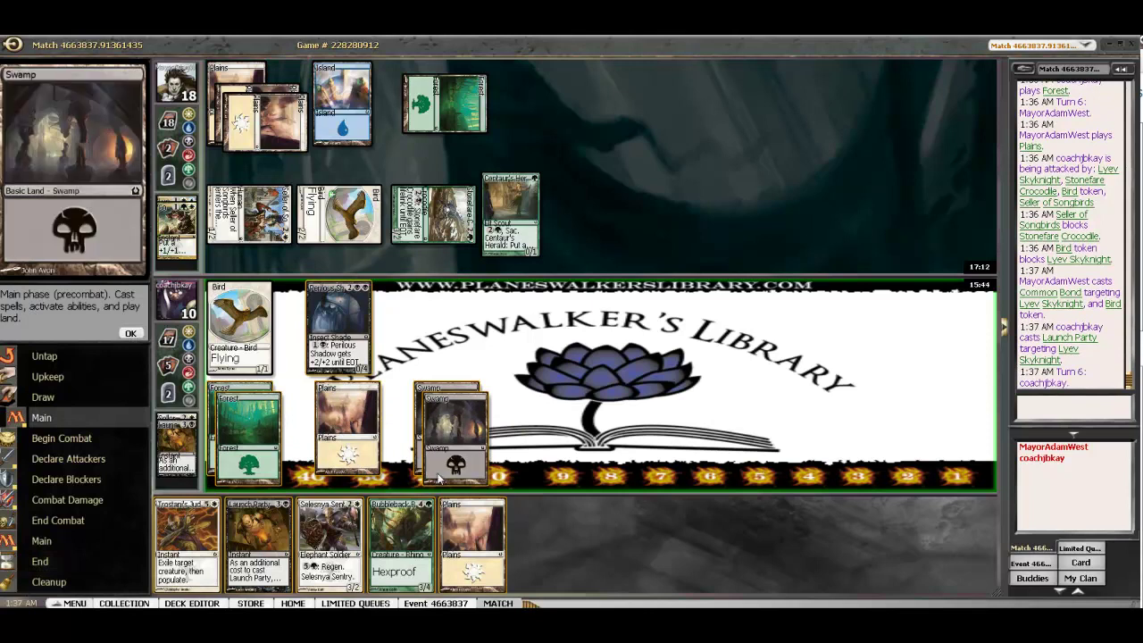
Play a Plains and attack with the Bird token.
double_click(460, 528)
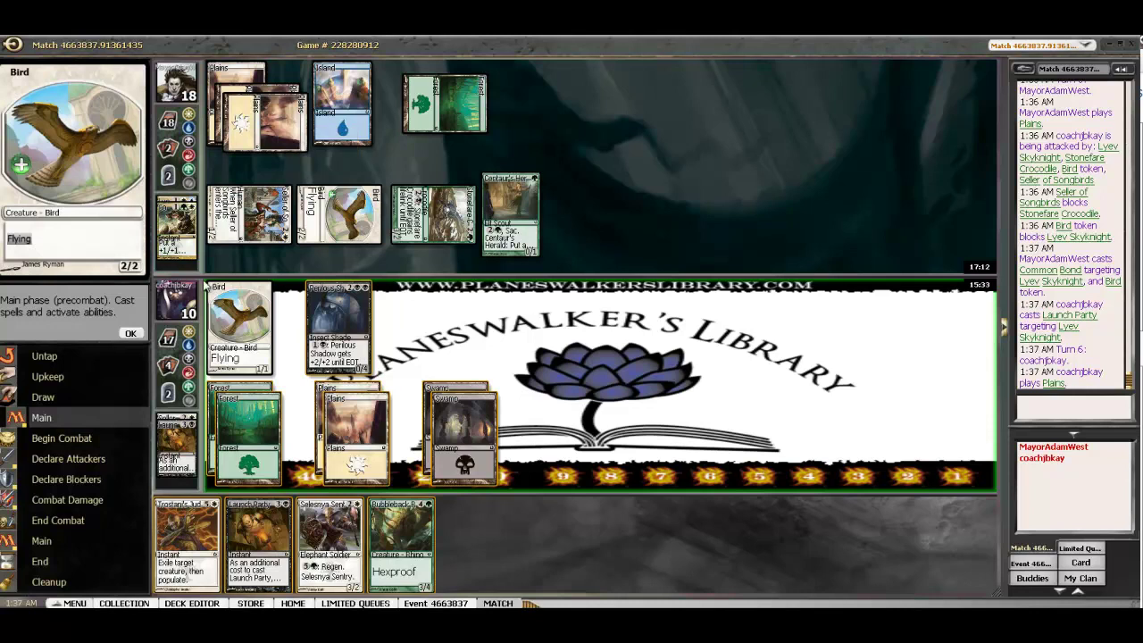
left_click(132, 333)
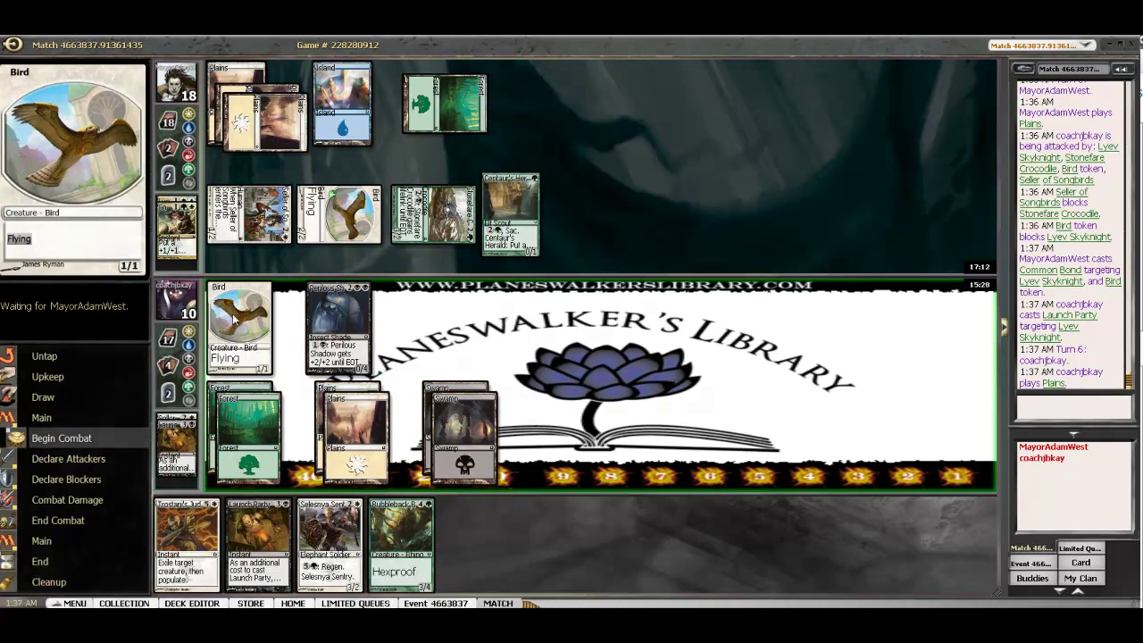
left_click(239, 313)
left_click(132, 333)
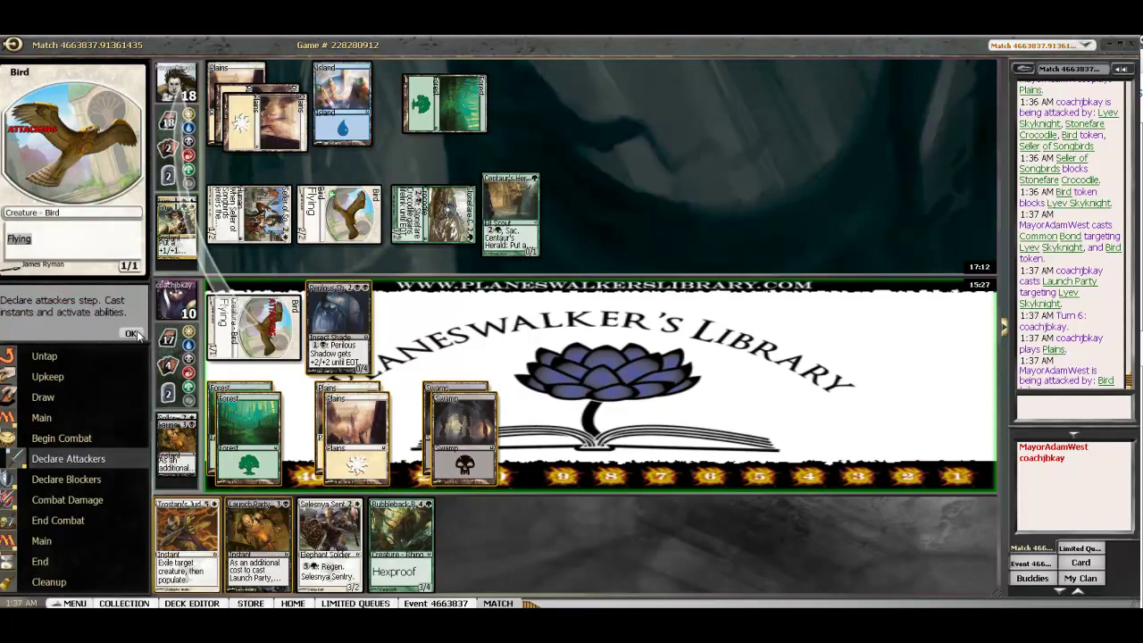
left_click(132, 333)
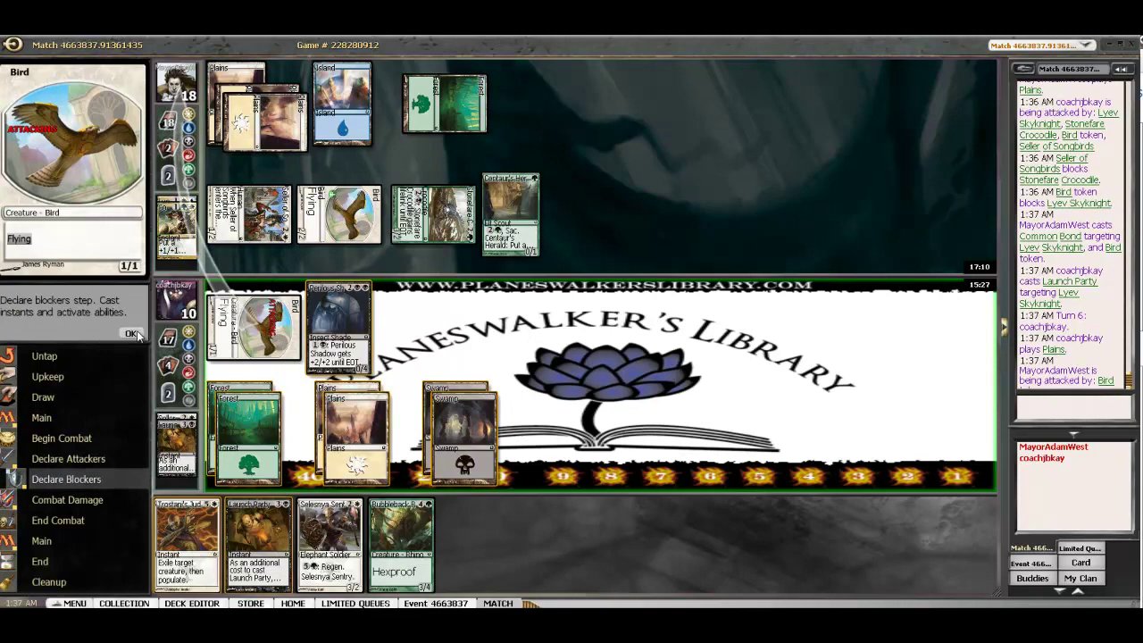
left_click(132, 333)
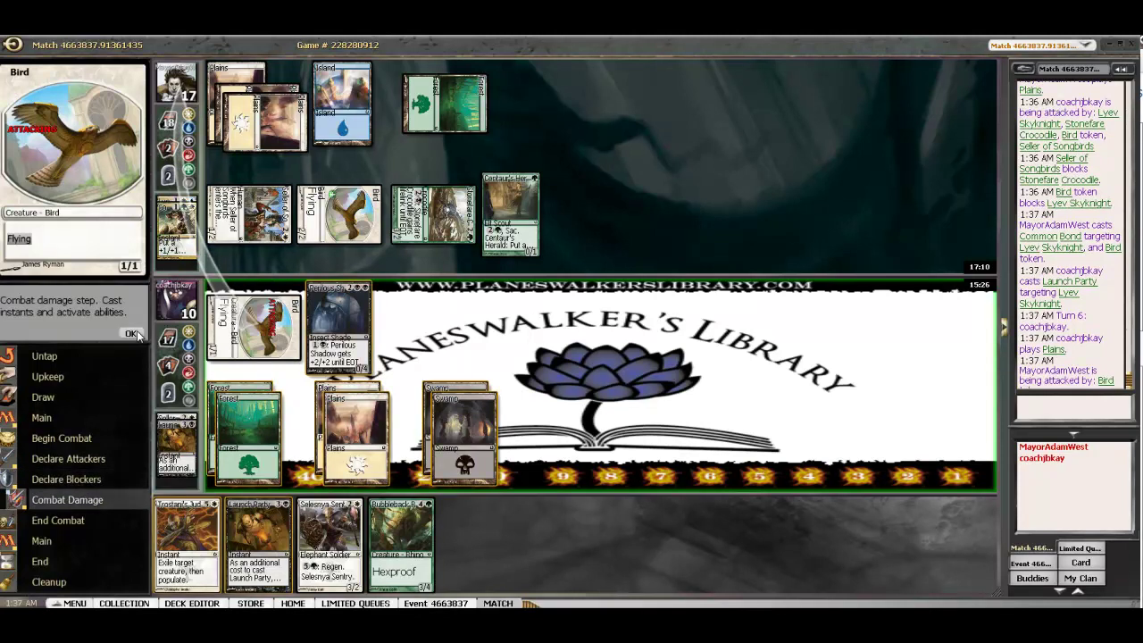
left_click(132, 334)
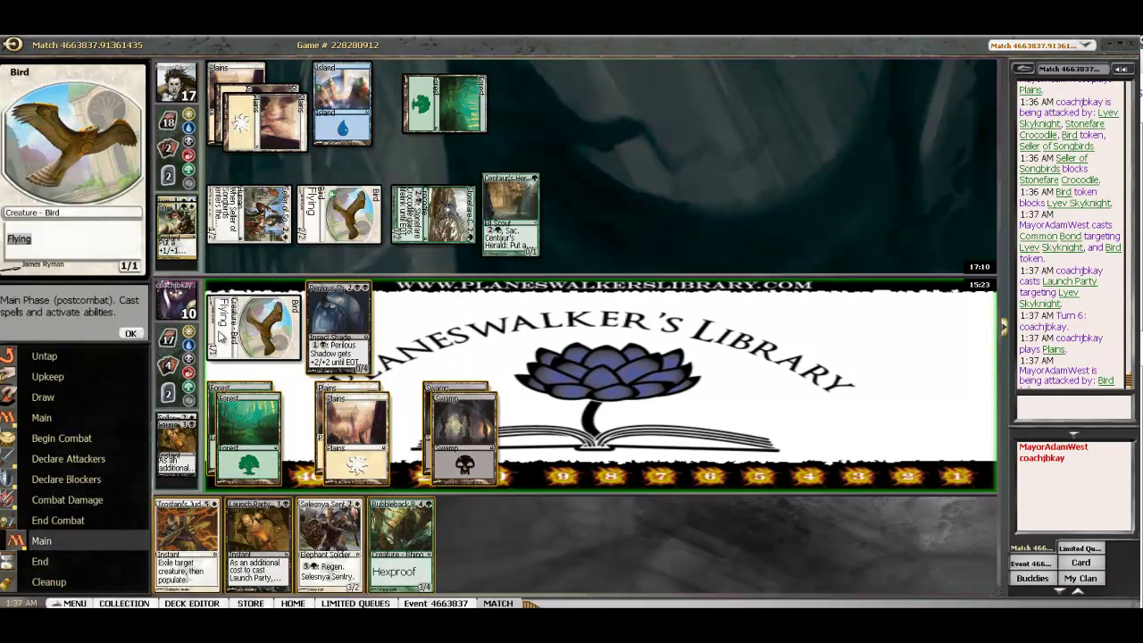
Target the opponent's Bird token with Trostani's Judgment, paying with Forest, Plains and Swamp.
left_click(188, 536)
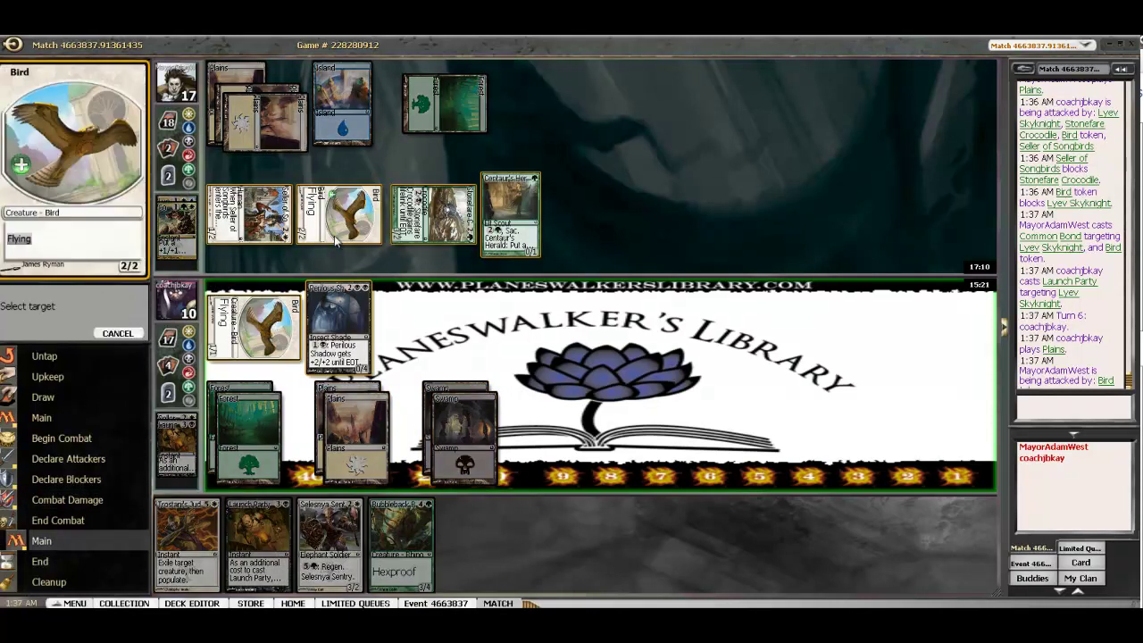
left_click(333, 237)
left_click(257, 406)
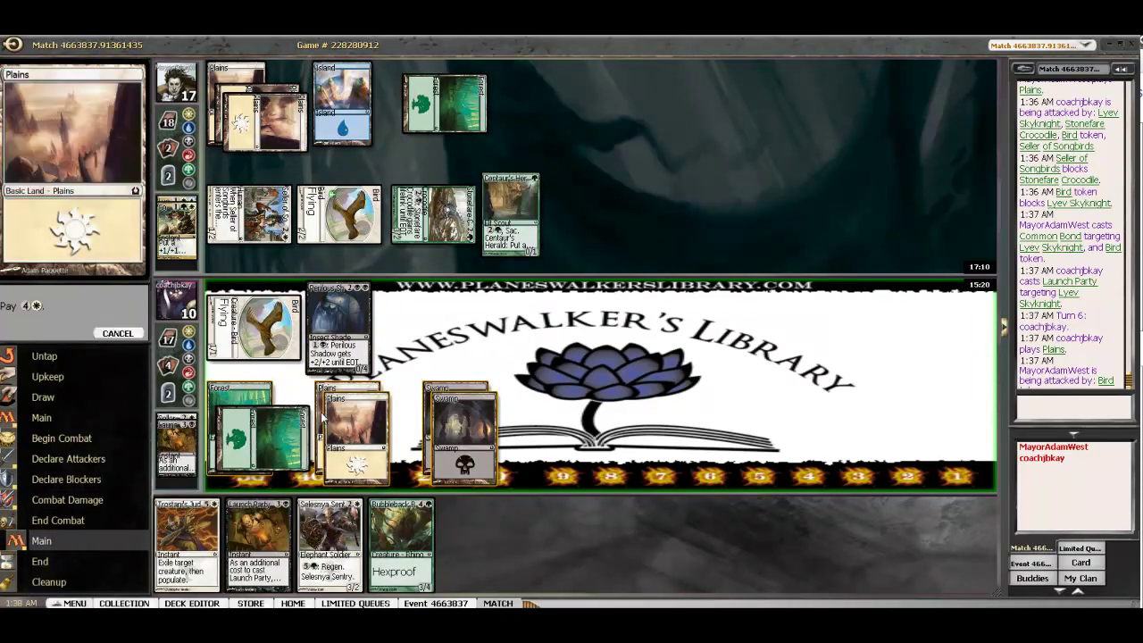
left_click(353, 415)
left_click(455, 415)
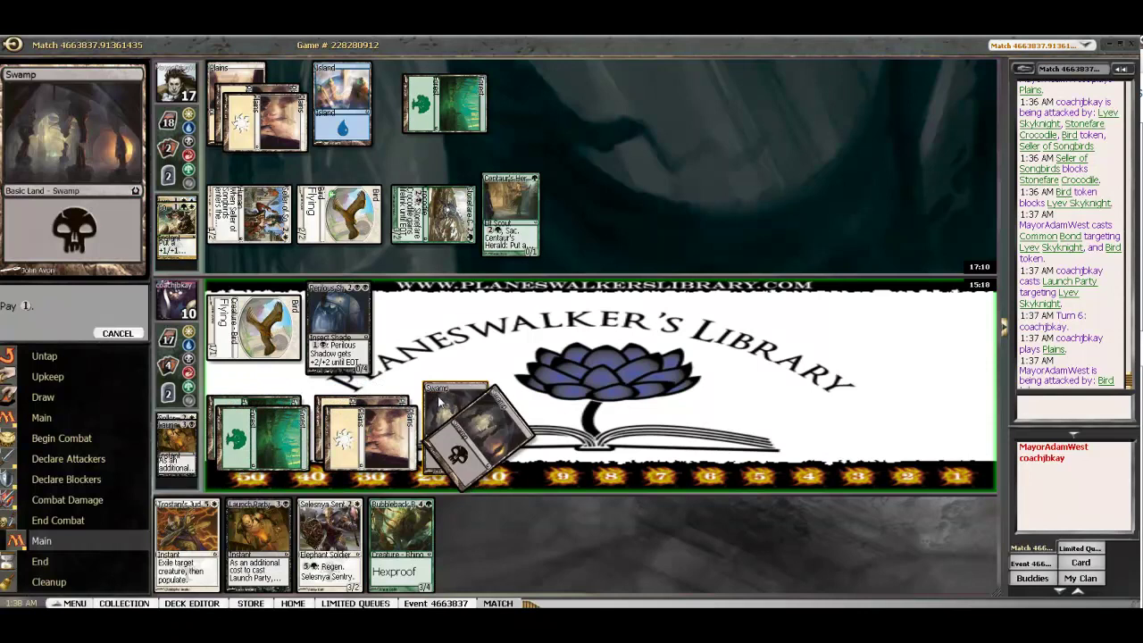
left_click(439, 402)
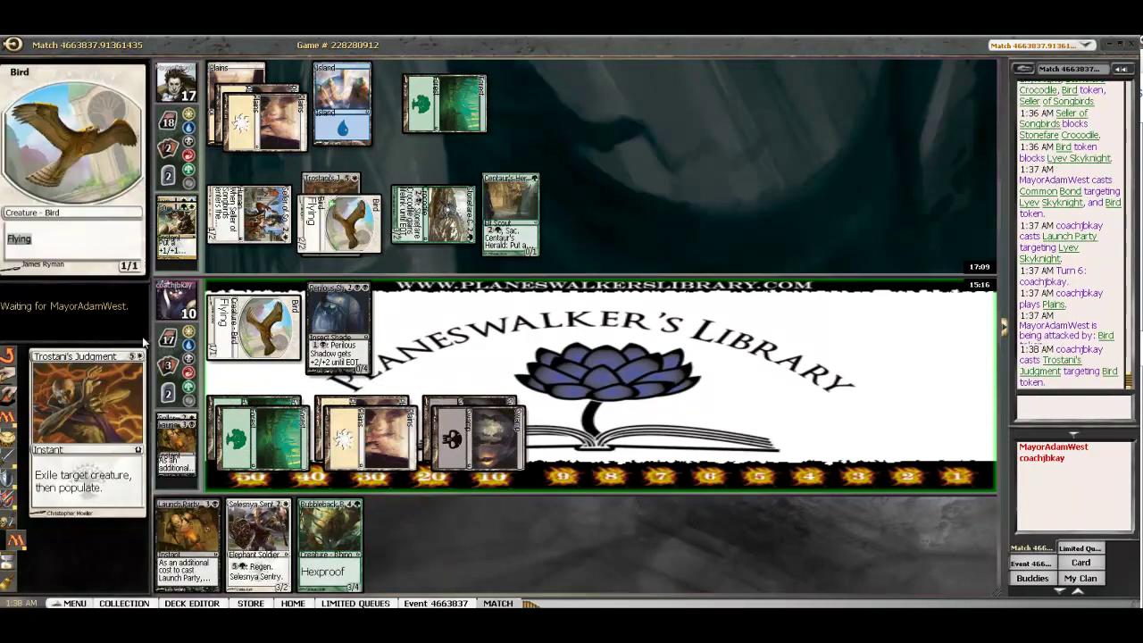
mouse_move(254, 327)
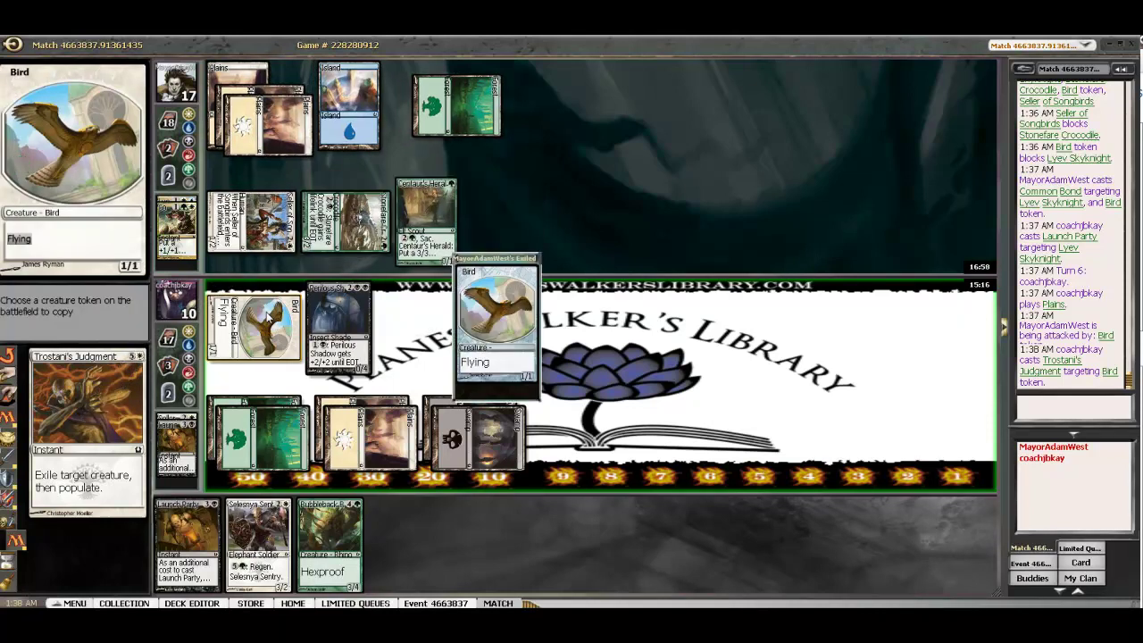
Copy the Bird token with populate and end the turn.
left_click(131, 334)
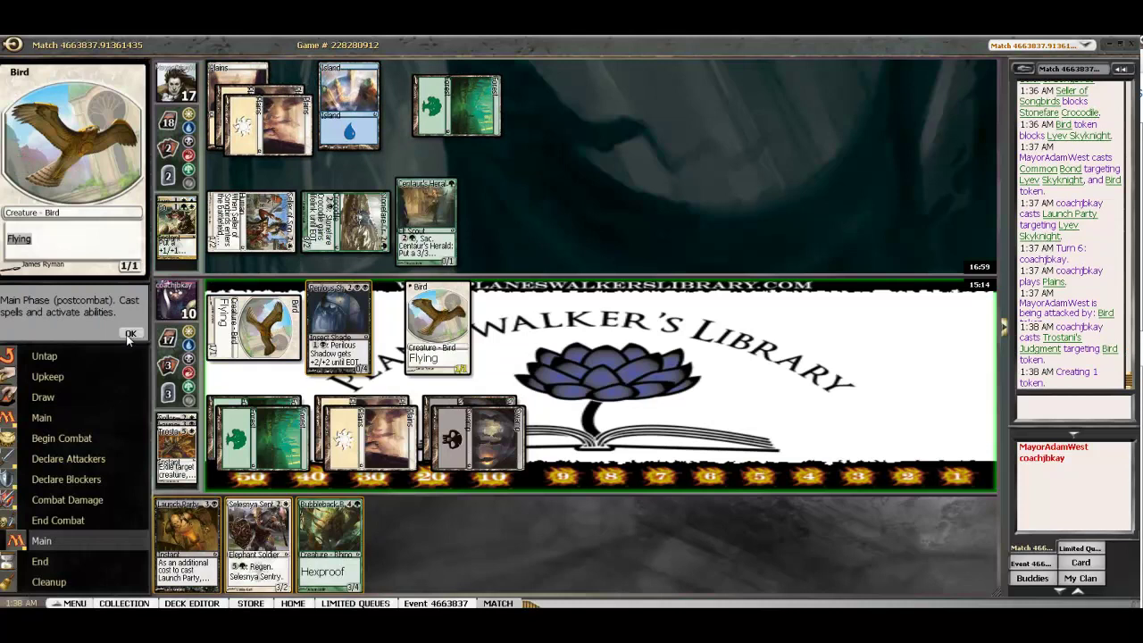
left_click(131, 334)
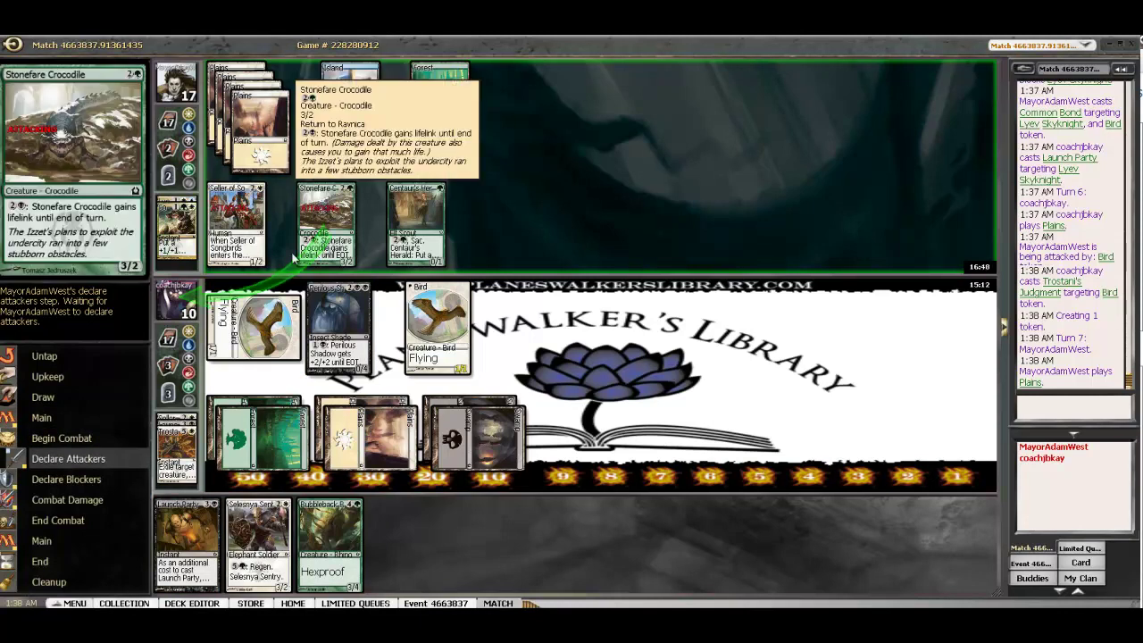
Block Stonefare Crocodile with Perilous Shadow, then pass through combat damage and the opponent's end step.
left_click(131, 335)
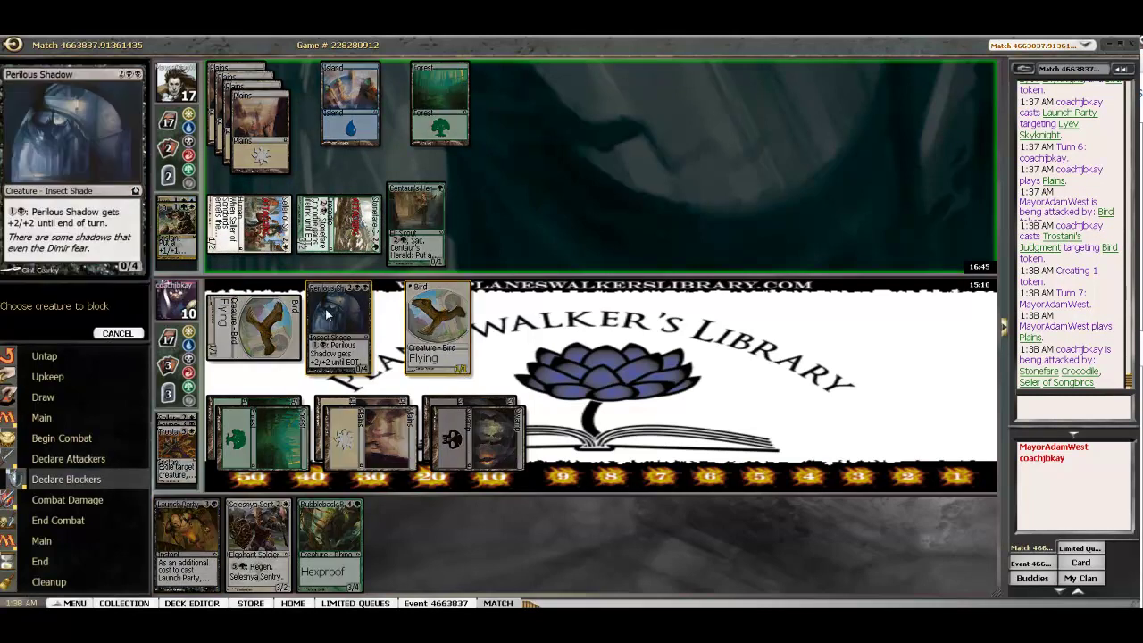
left_click_drag(338, 326, 335, 223)
left_click(130, 334)
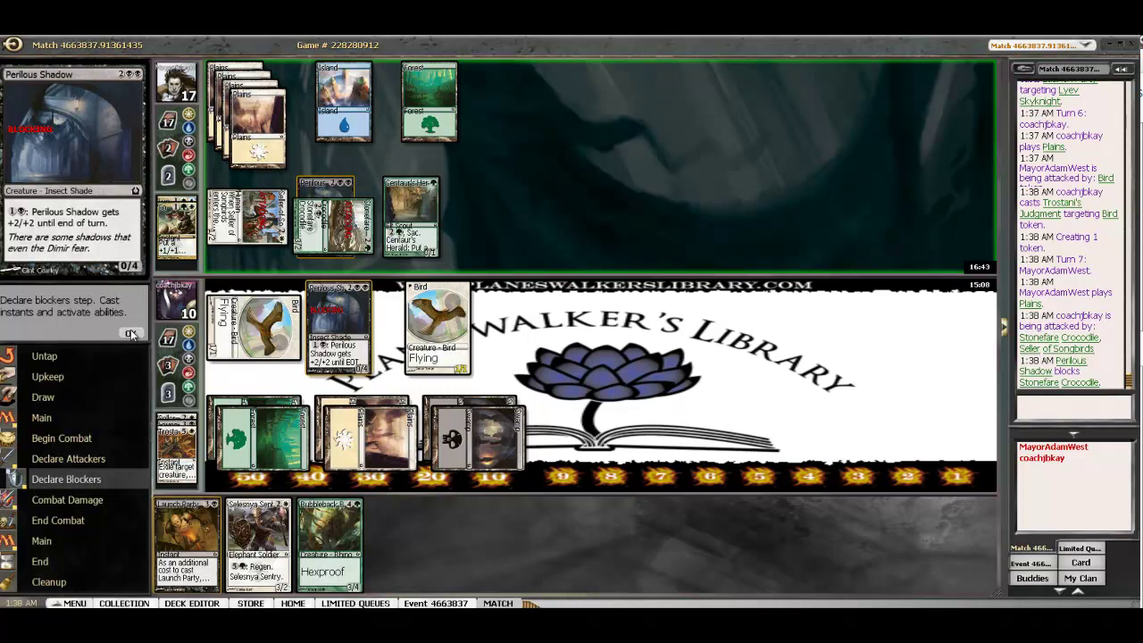
left_click(131, 332)
left_click(131, 333)
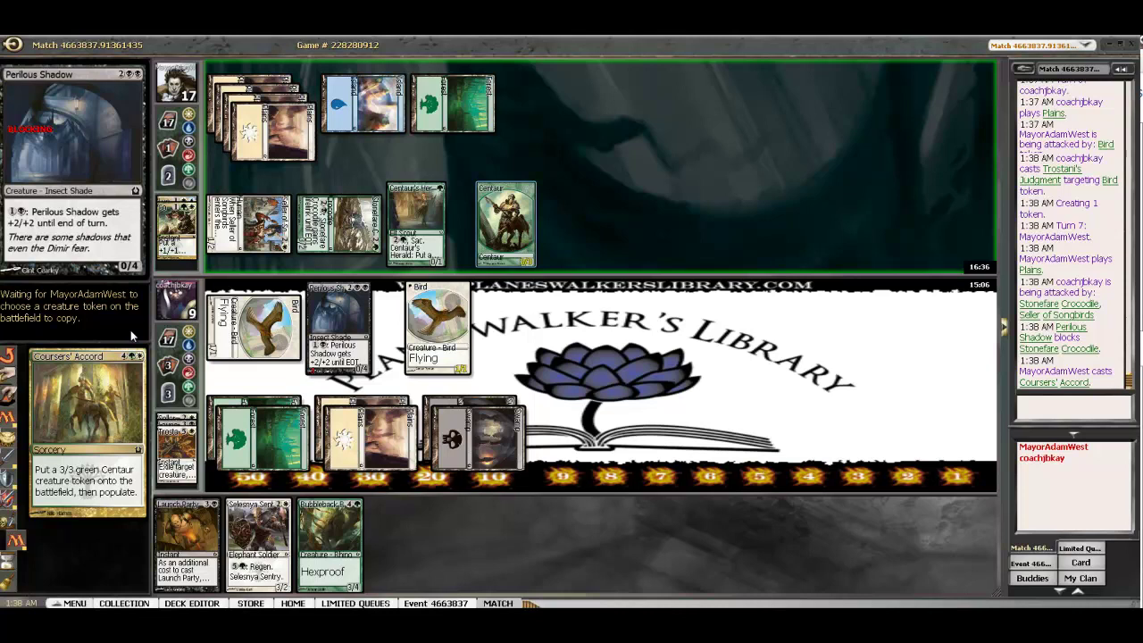
left_click(132, 334)
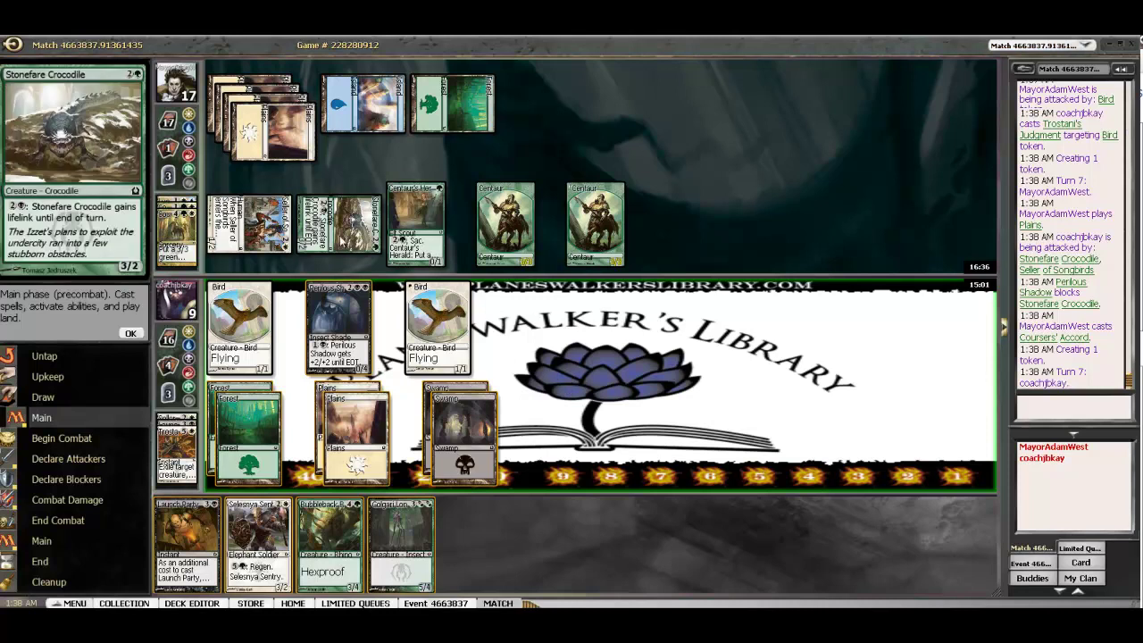
Attack MayorAdamWest with both Bird tokens, dropping them to 15 life.
left_click(132, 334)
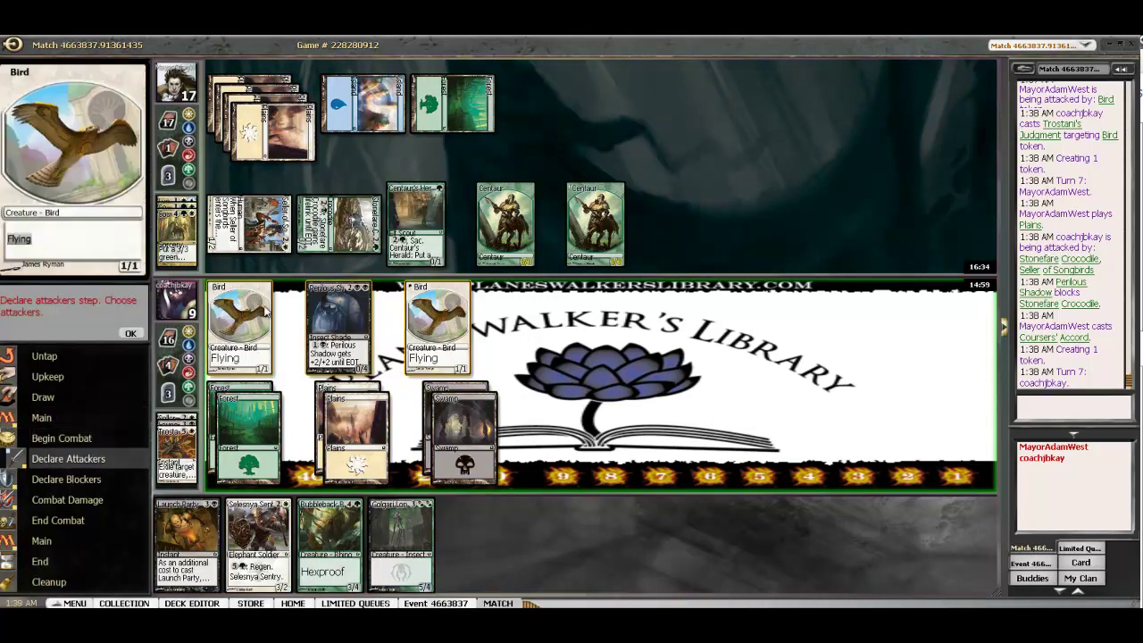
left_click(239, 317)
left_click(436, 317)
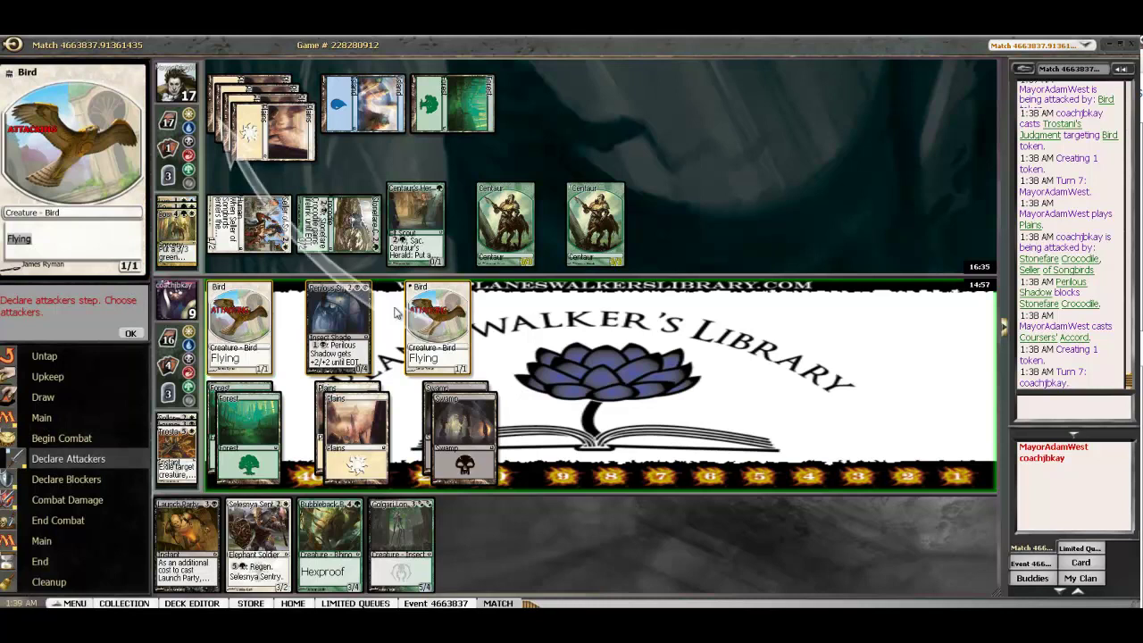
left_click(132, 333)
left_click(131, 333)
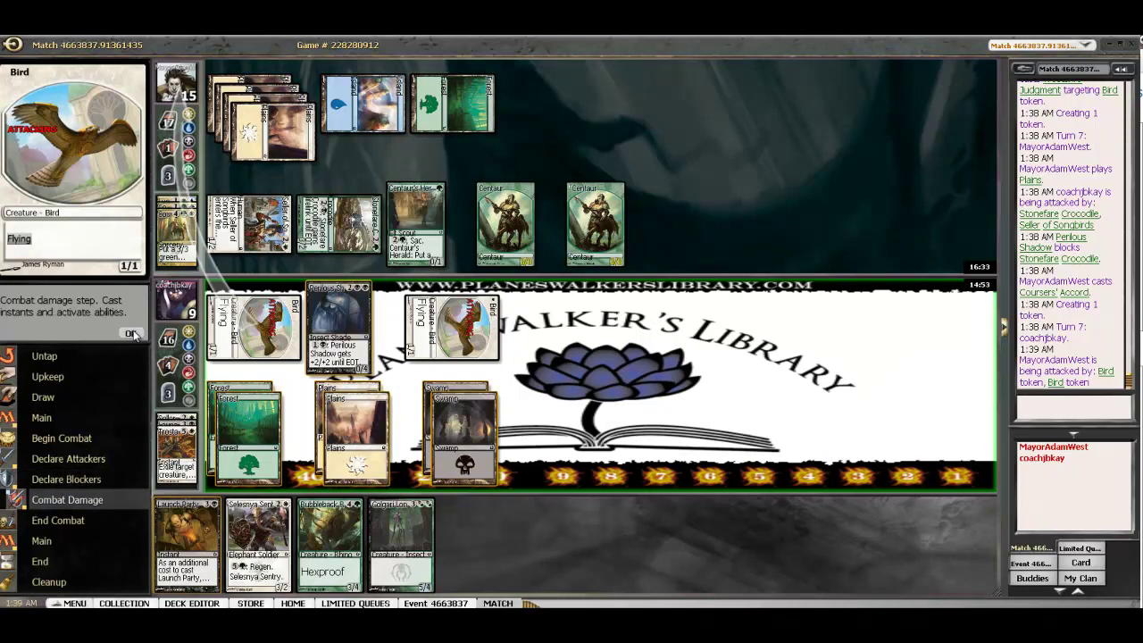
left_click(131, 333)
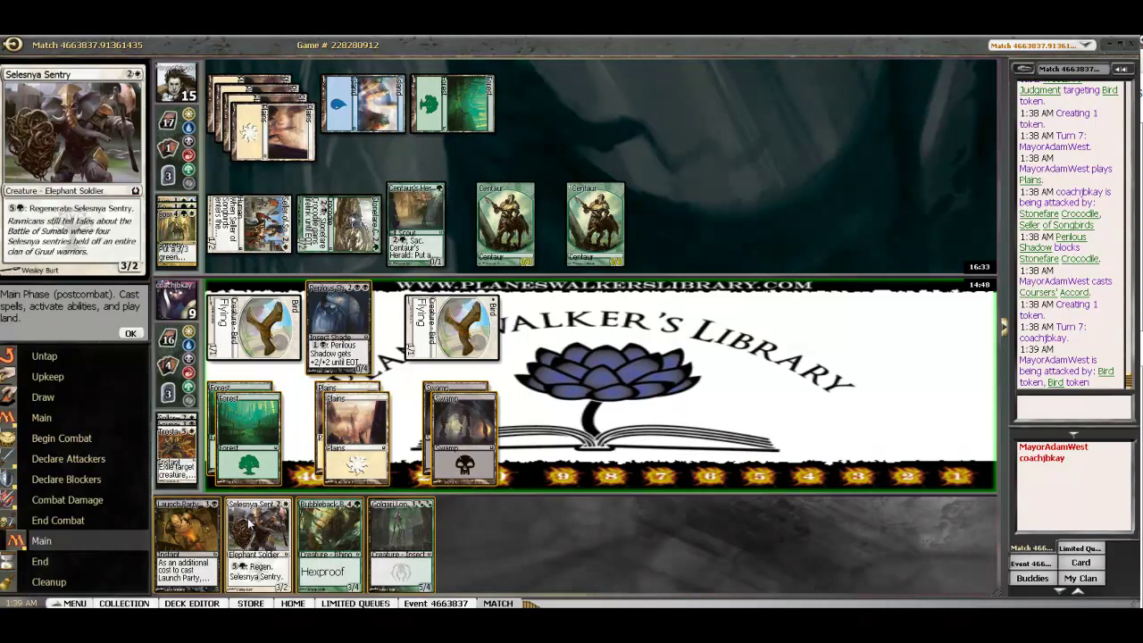
Cast Selesnya Sentry using Forest, Plains and Swamp mana, then end the turn.
double_click(252, 527)
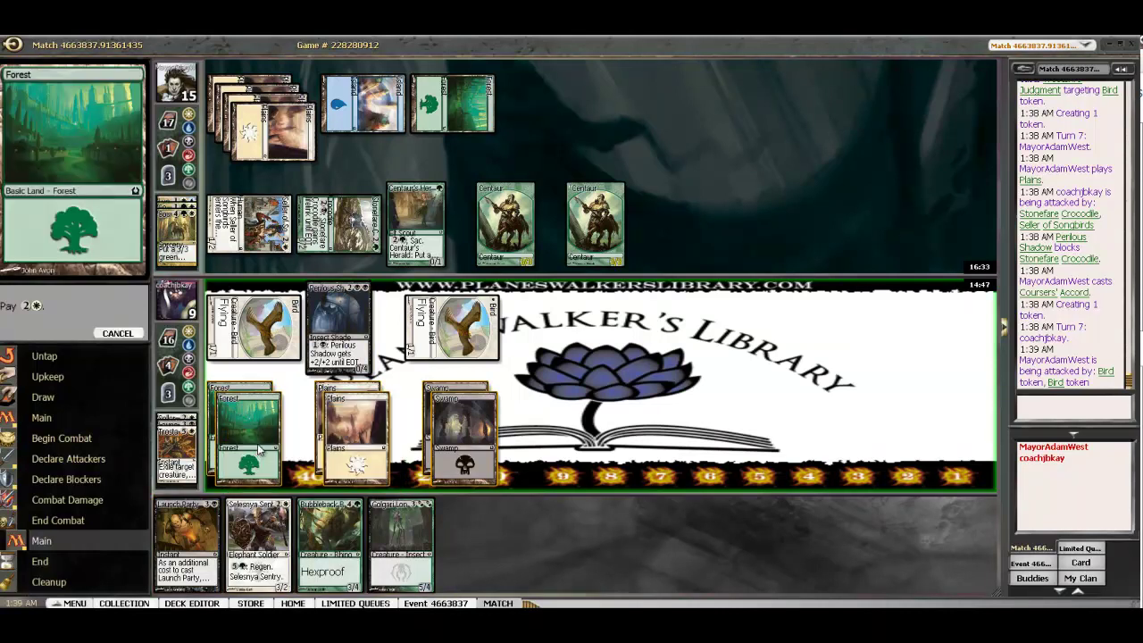
left_click(259, 429)
left_click(362, 438)
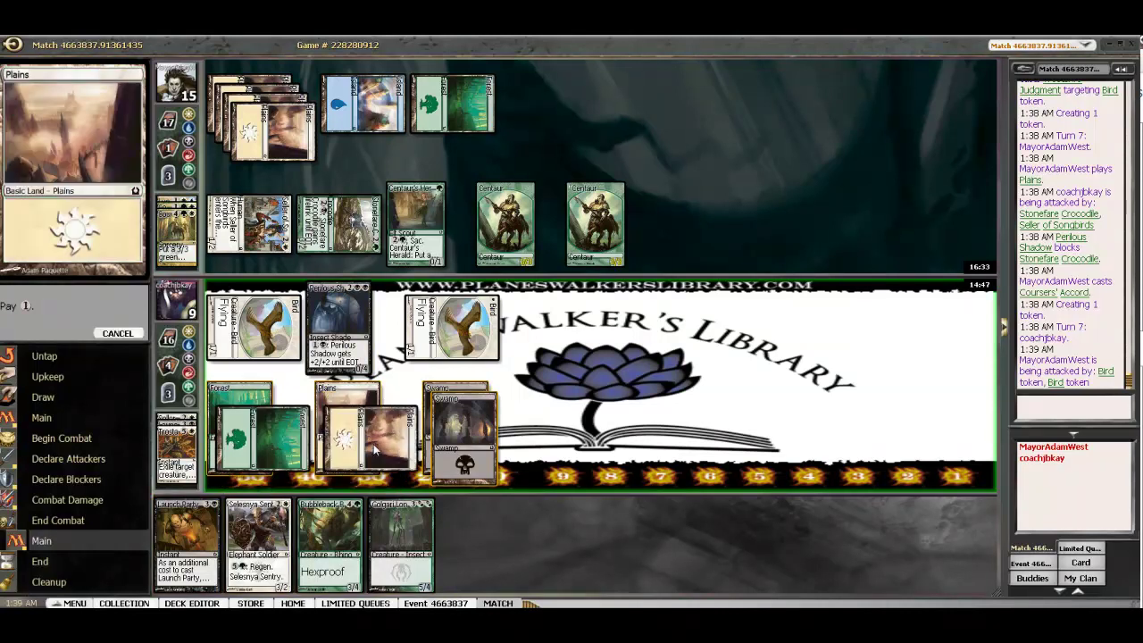
left_click(447, 438)
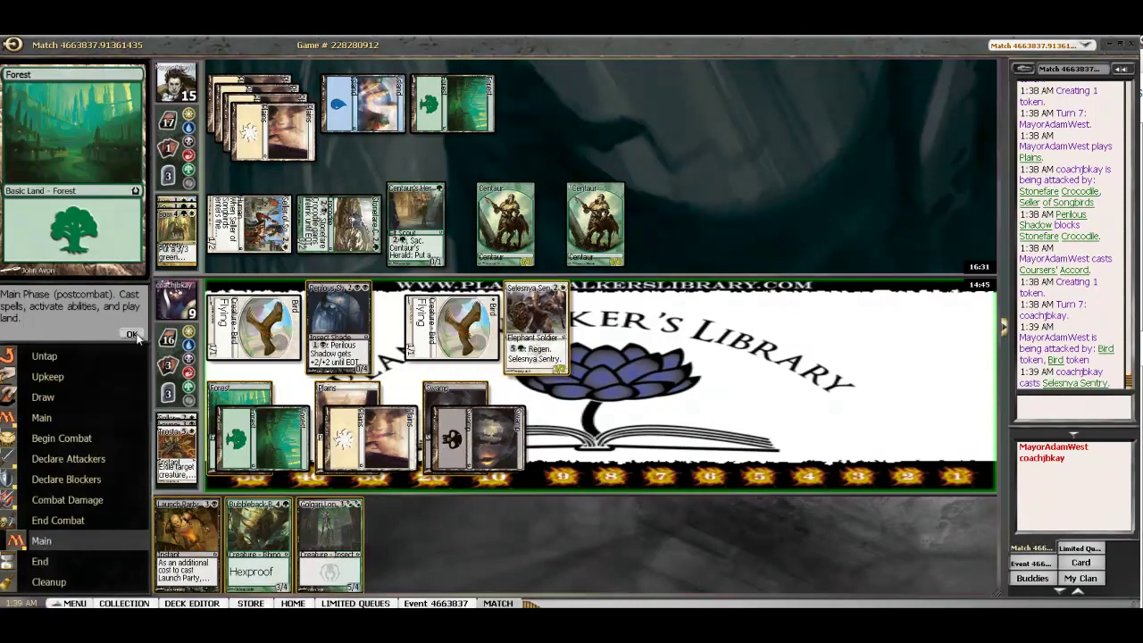
left_click(132, 333)
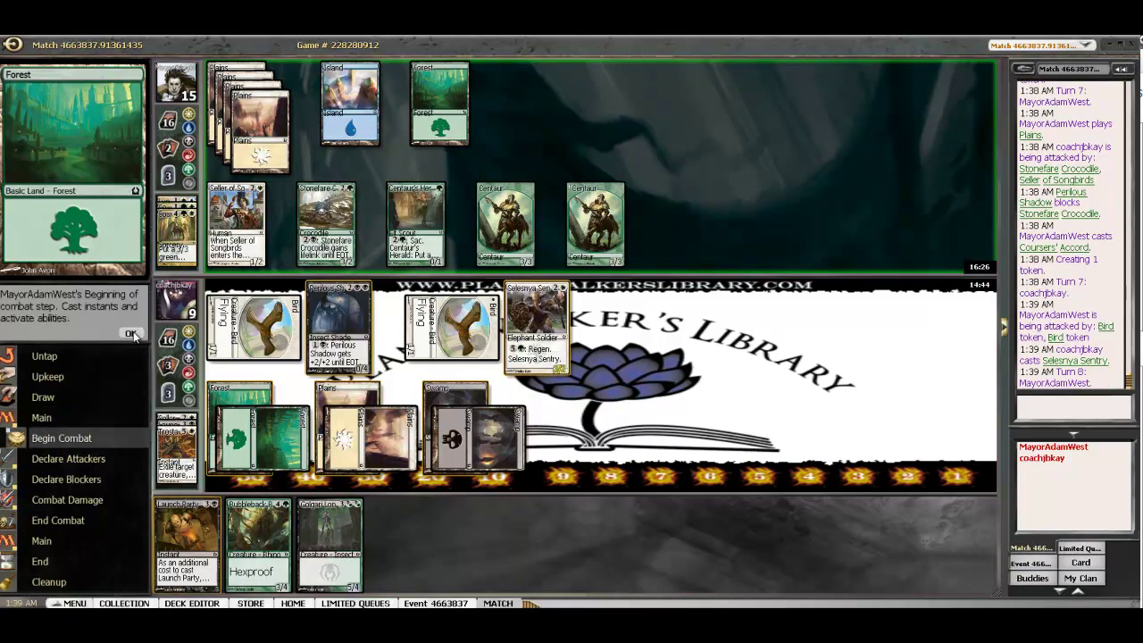
Block Stonefare Crocodile with Perilous Shadow and a Centaur token with Selesnya Sentry.
left_click(132, 334)
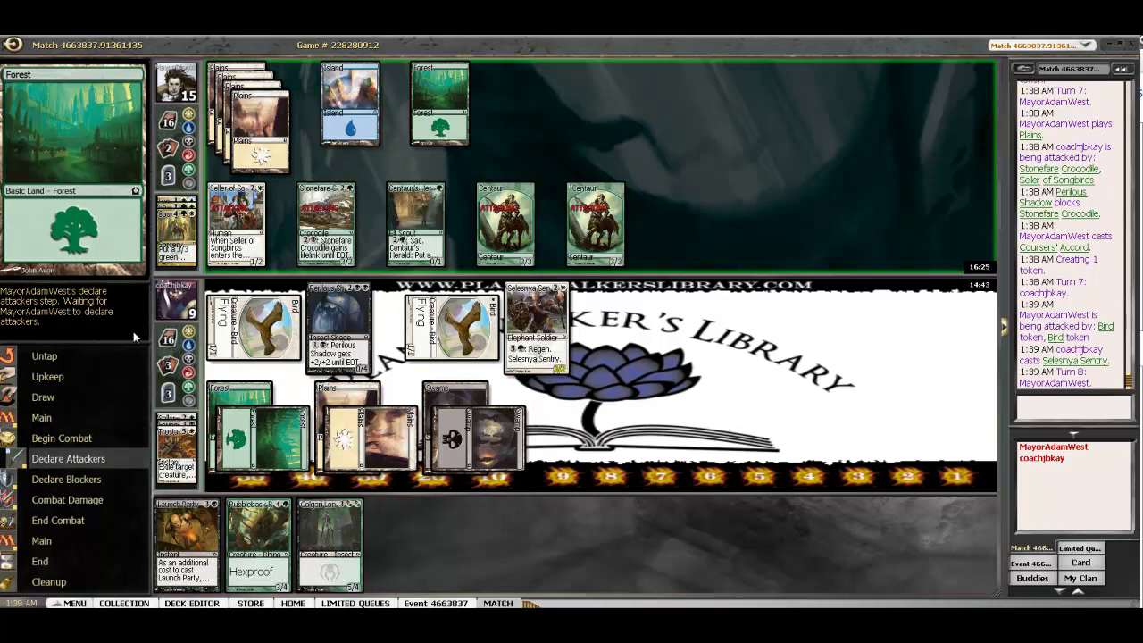
left_click(342, 317)
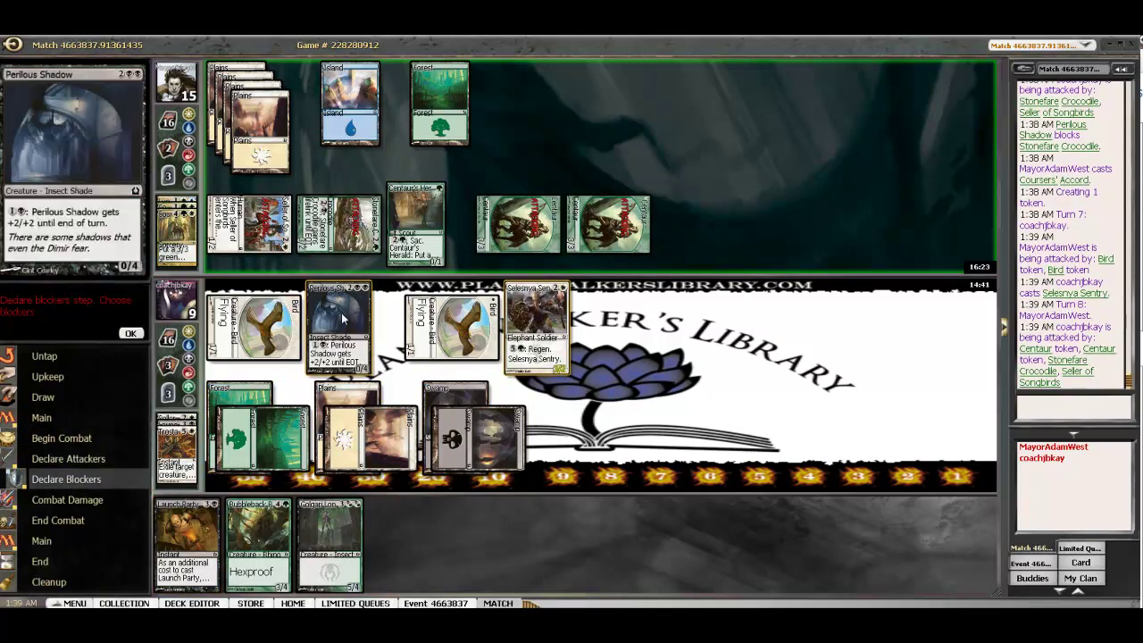
left_click(518, 224)
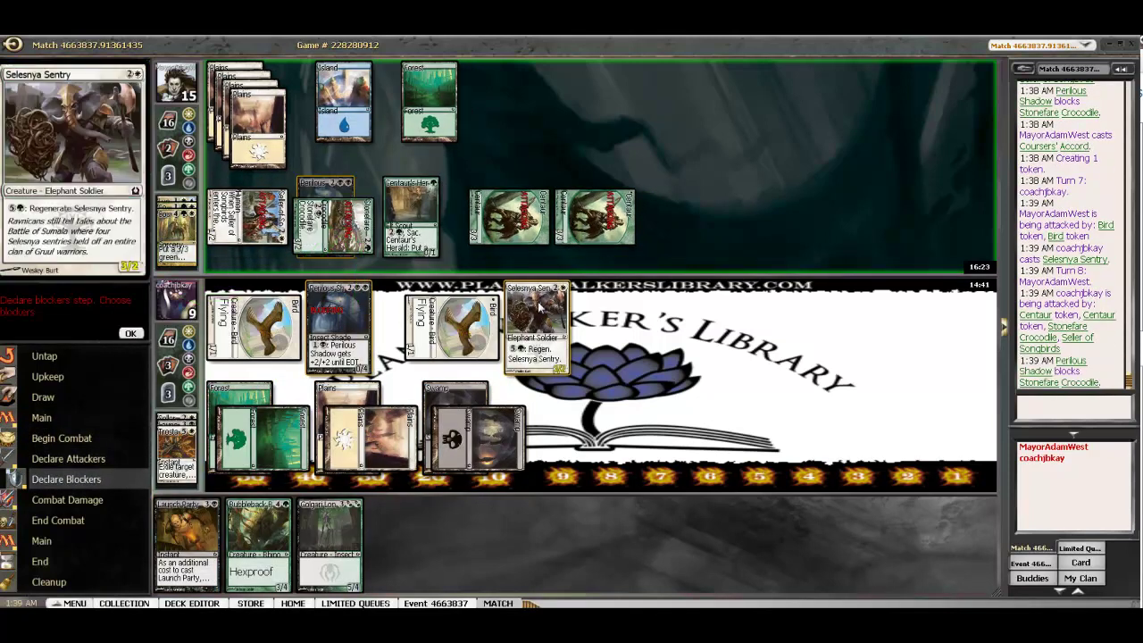
left_click(513, 232)
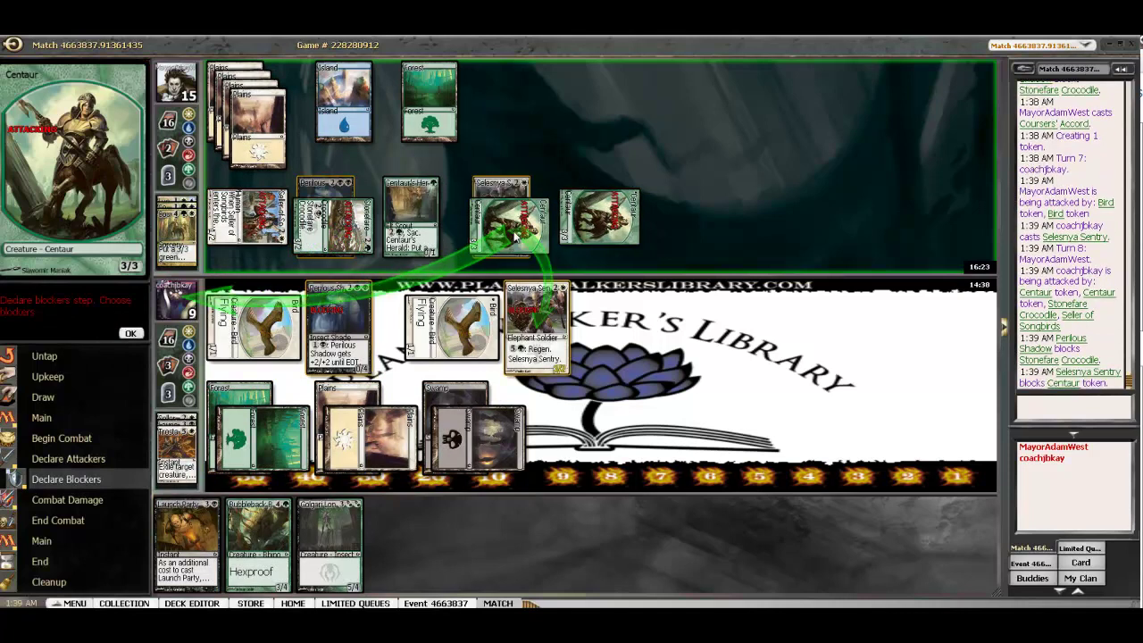
left_click(129, 334)
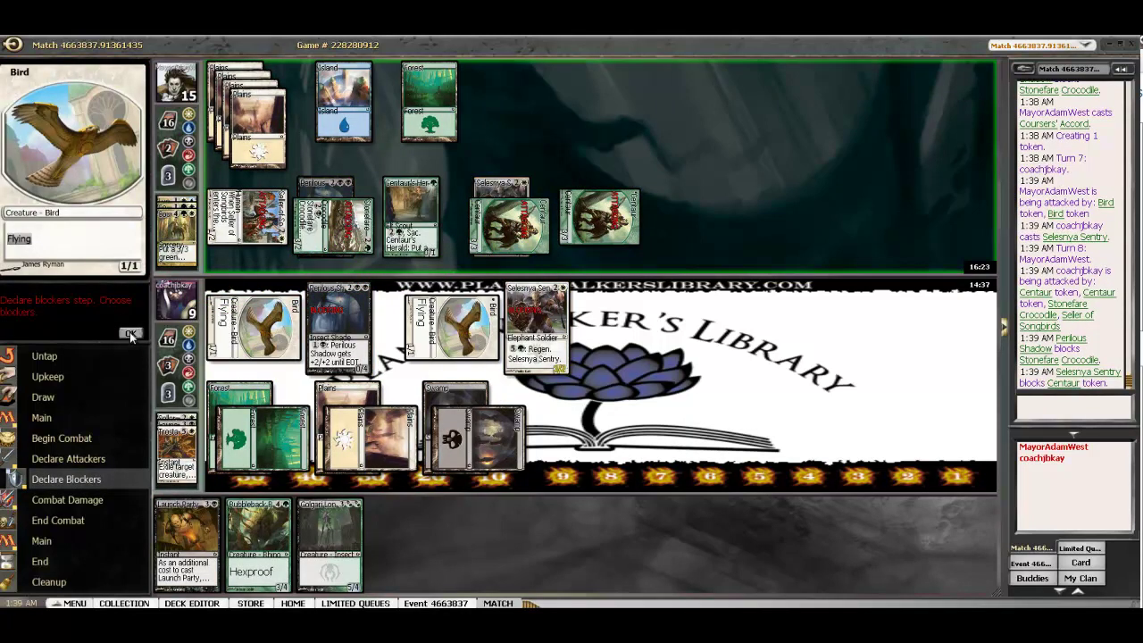
Pump Perilous Shadow +2/+2, then let combat damage and the opponent's turn finish.
left_click(332, 323)
left_click(353, 402)
left_click(386, 394)
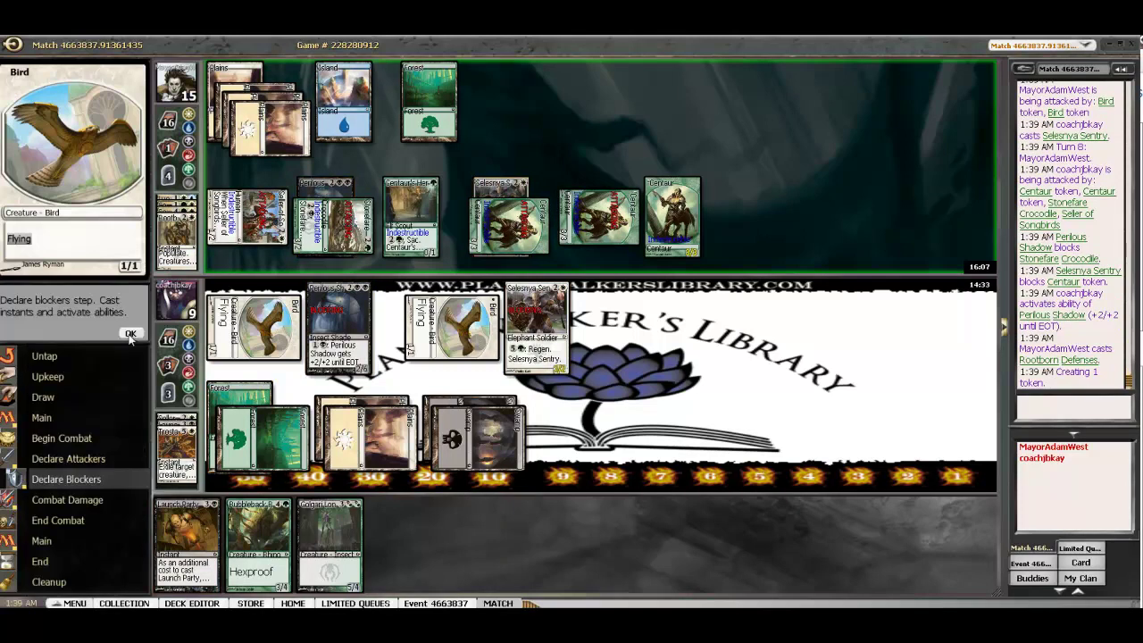
left_click(130, 333)
left_click(129, 334)
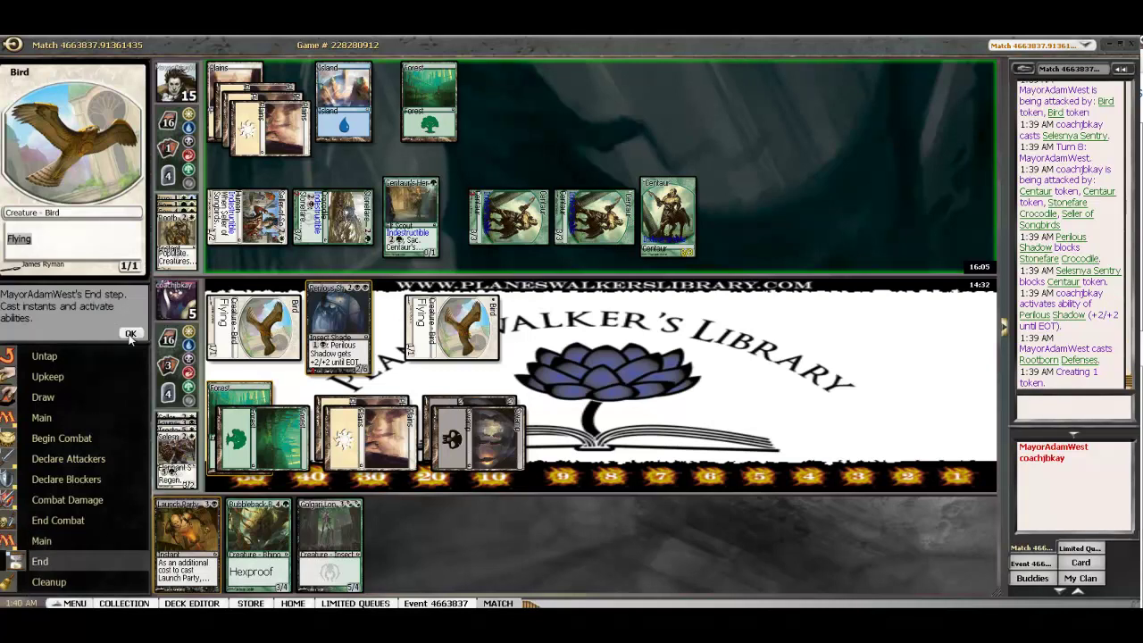
left_click(130, 334)
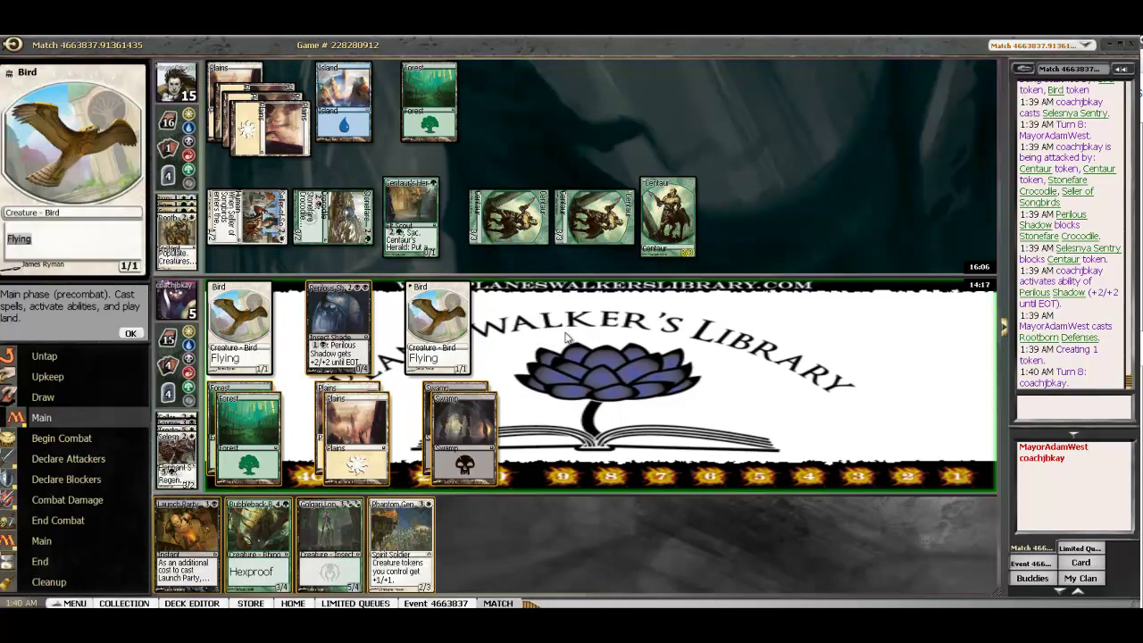
Concede game three from the battlefield menu and dismiss the 2-1 match results.
right_click(534, 335)
left_click(590, 357)
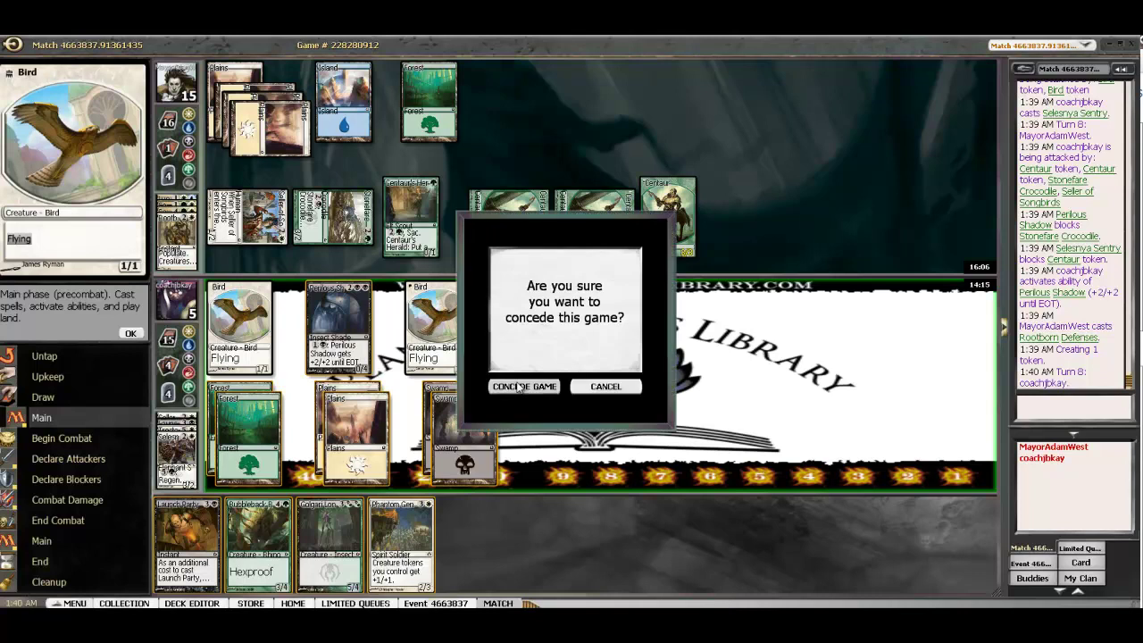
left_click(524, 386)
left_click(564, 387)
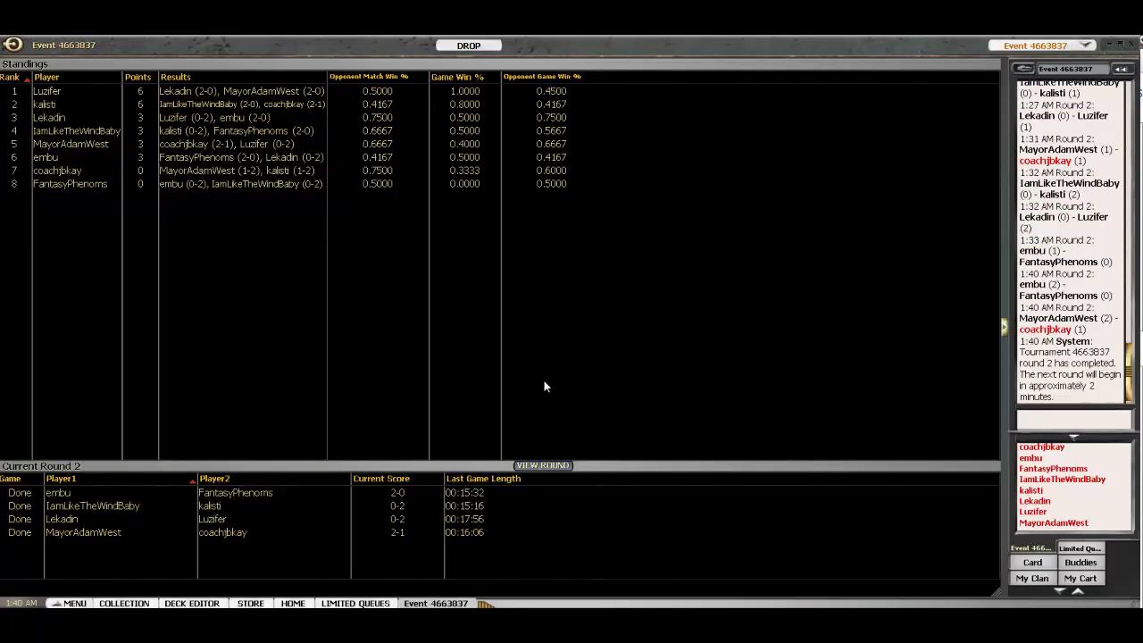